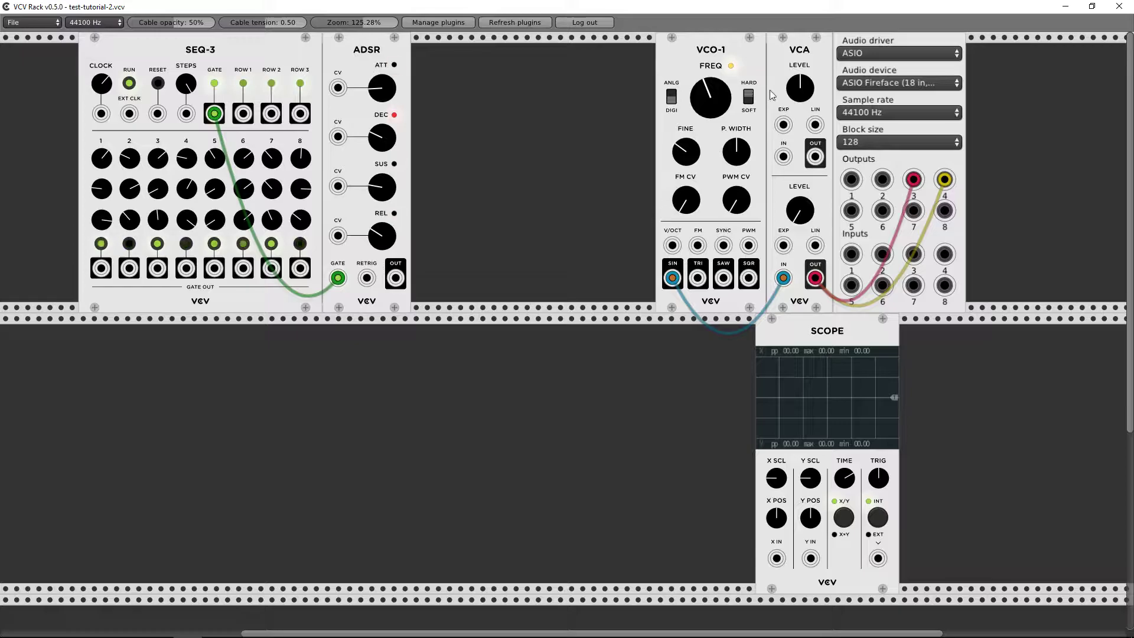
# Patch the ADSR output to the lower VCA's LIN input, and line up ADSR and SEQ-3 directly beside VCO-1.
pyautogui.moveTo(705, 70); pyautogui.dragTo(758, 53)
pyautogui.moveTo(396, 276)
pyautogui.mouseDown()
pyautogui.moveTo(817, 242)
pyautogui.moveTo(407, 281)
pyautogui.moveTo(430, 284)
pyautogui.moveTo(815, 245)
pyautogui.mouseUp()
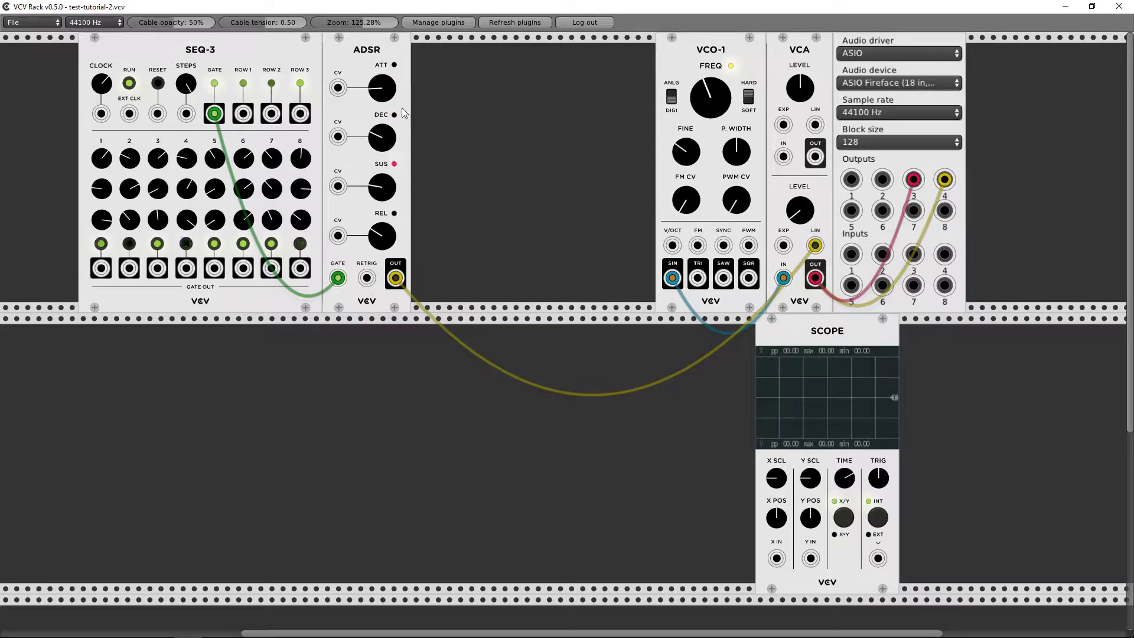
pyautogui.moveTo(357, 105); pyautogui.dragTo(600, 106)
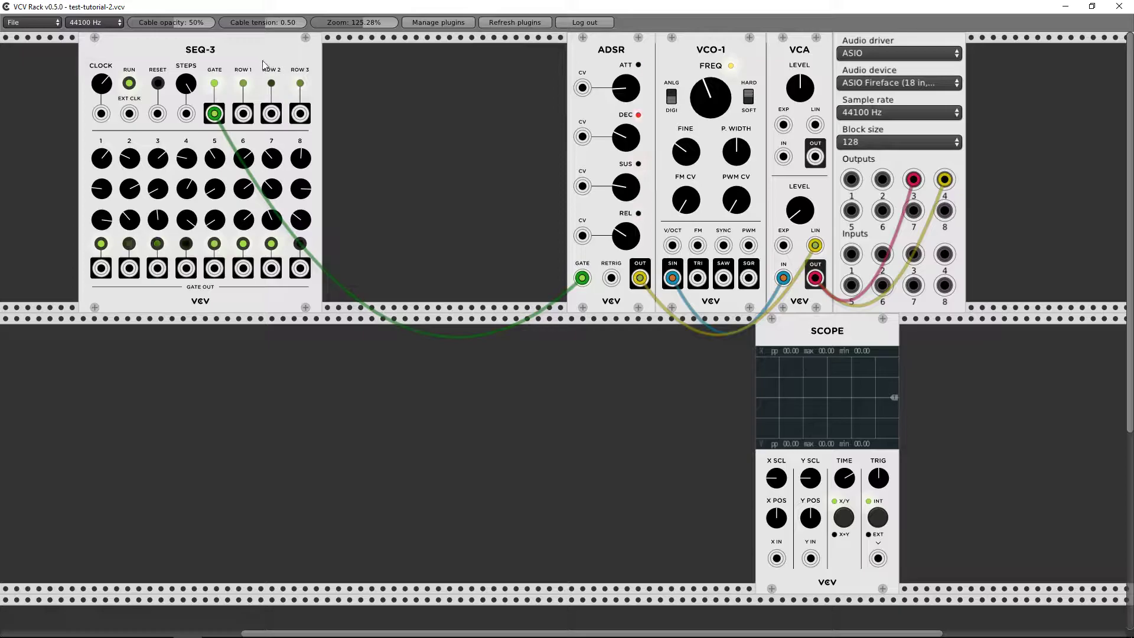
pyautogui.moveTo(318, 70); pyautogui.dragTo(571, 70)
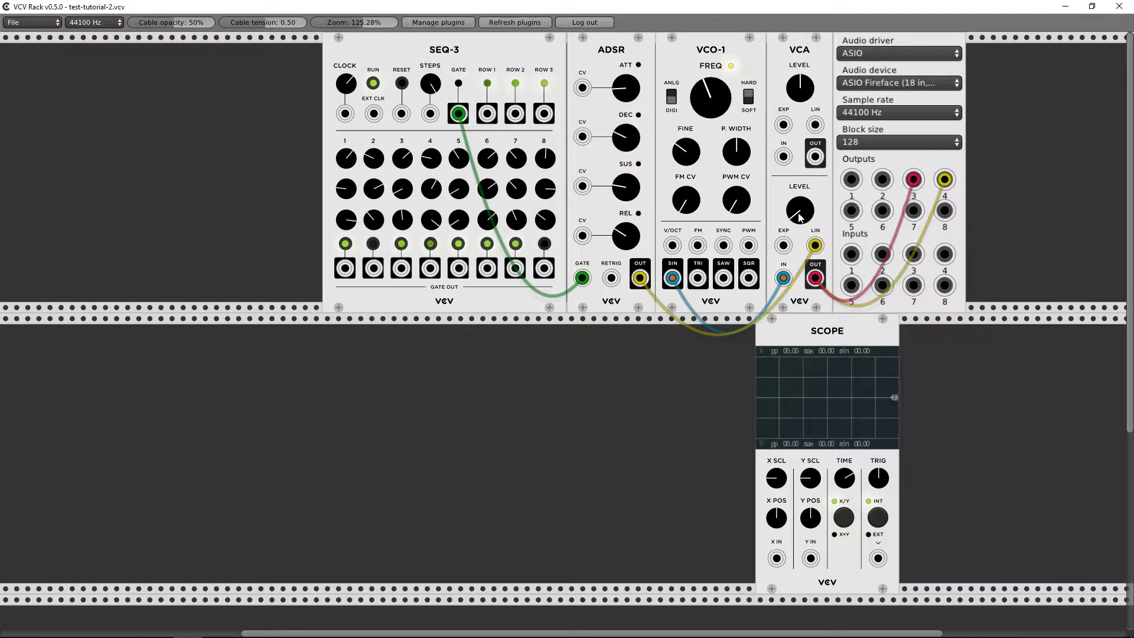
# Add the Grayscale Algorhythm module in the second row beneath SEQ-3 and ADSR, and start its sequence.
pyautogui.rightClick(374, 344)
pyautogui.click(247, 358)
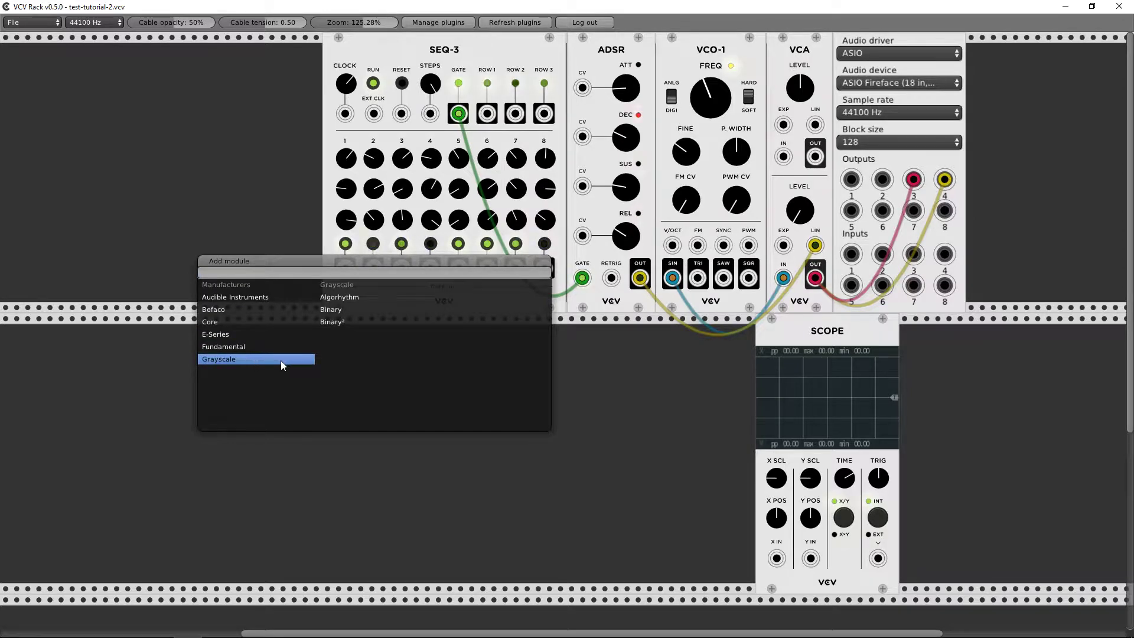
pyautogui.click(343, 297)
pyautogui.moveTo(363, 333); pyautogui.dragTo(414, 334)
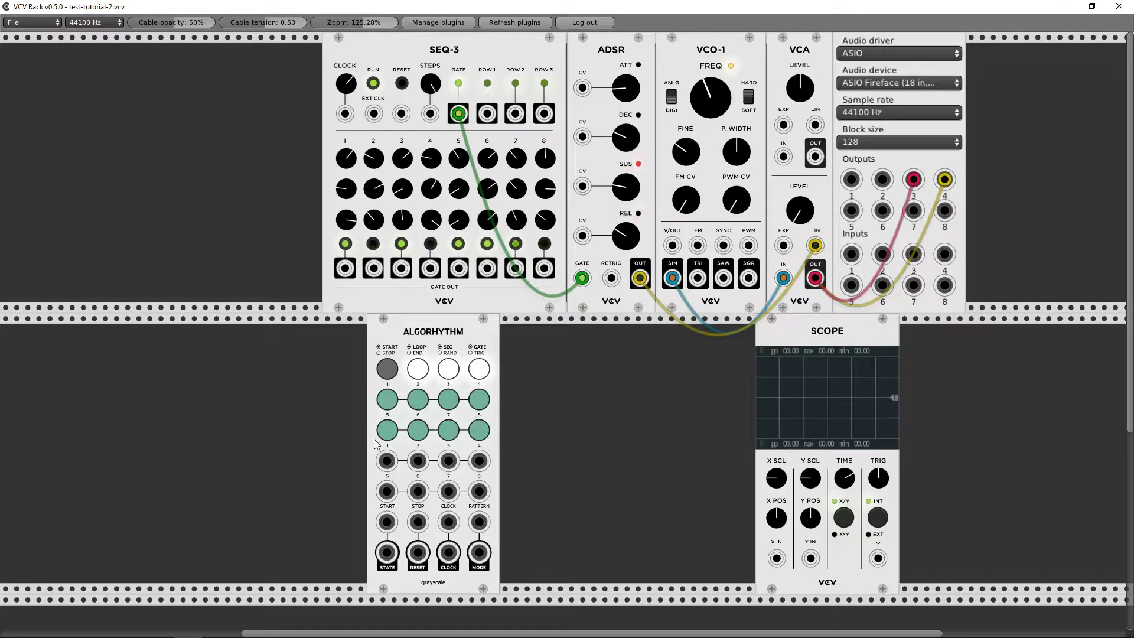
pyautogui.click(390, 370)
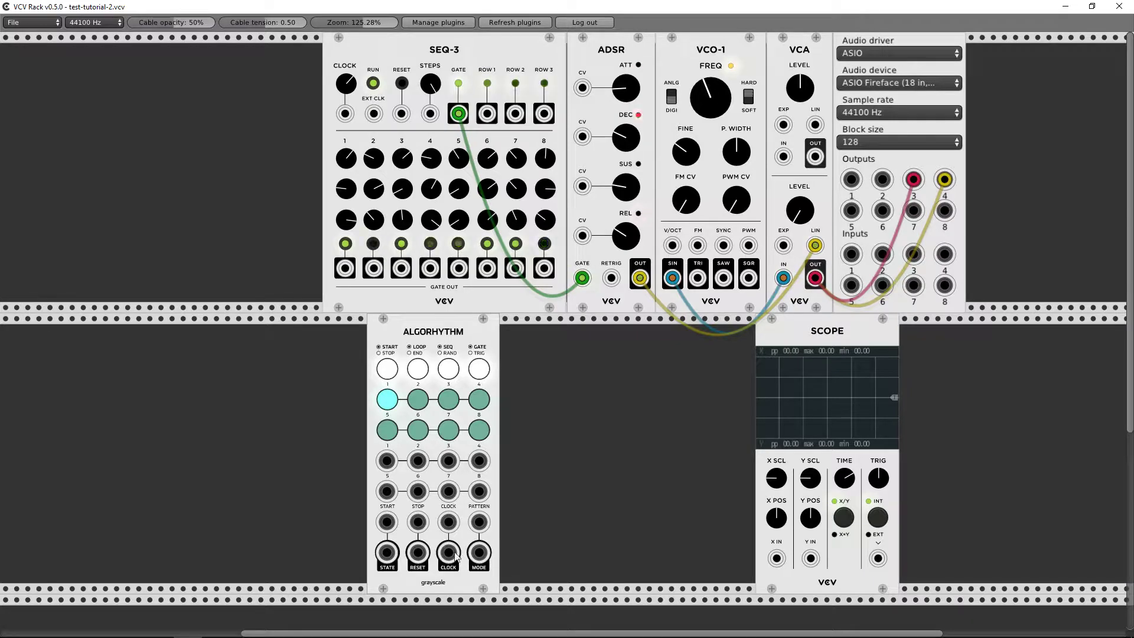
pyautogui.moveTo(427, 346); pyautogui.dragTo(520, 331)
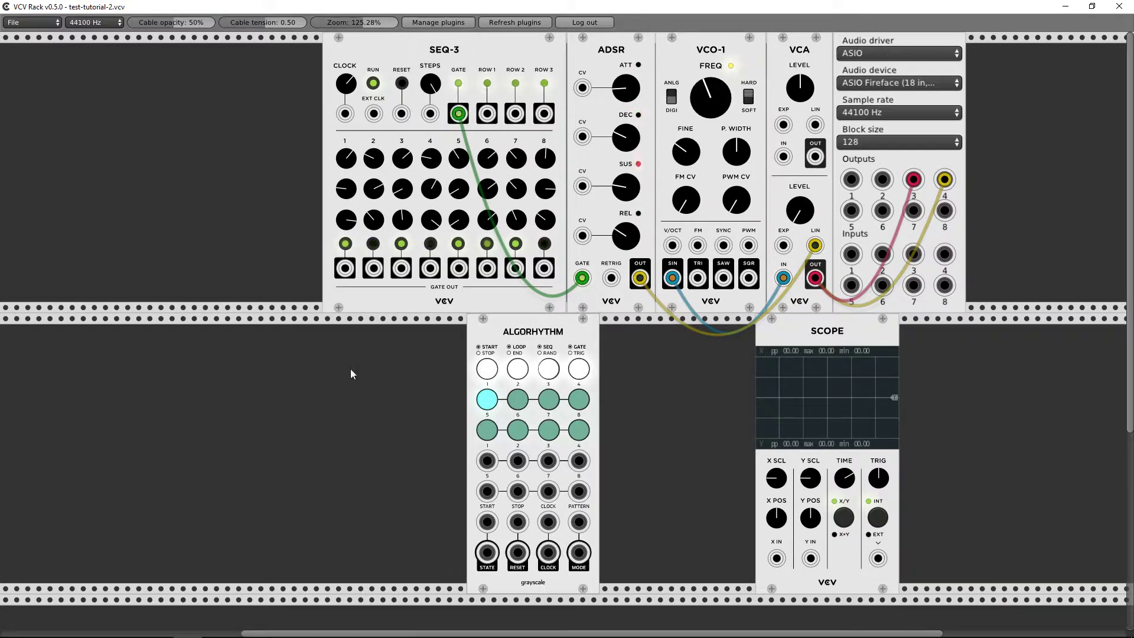
# Add a Fundamental LFO-1 module in the second row, in the empty space before Algorhythm.
pyautogui.rightClick(231, 370)
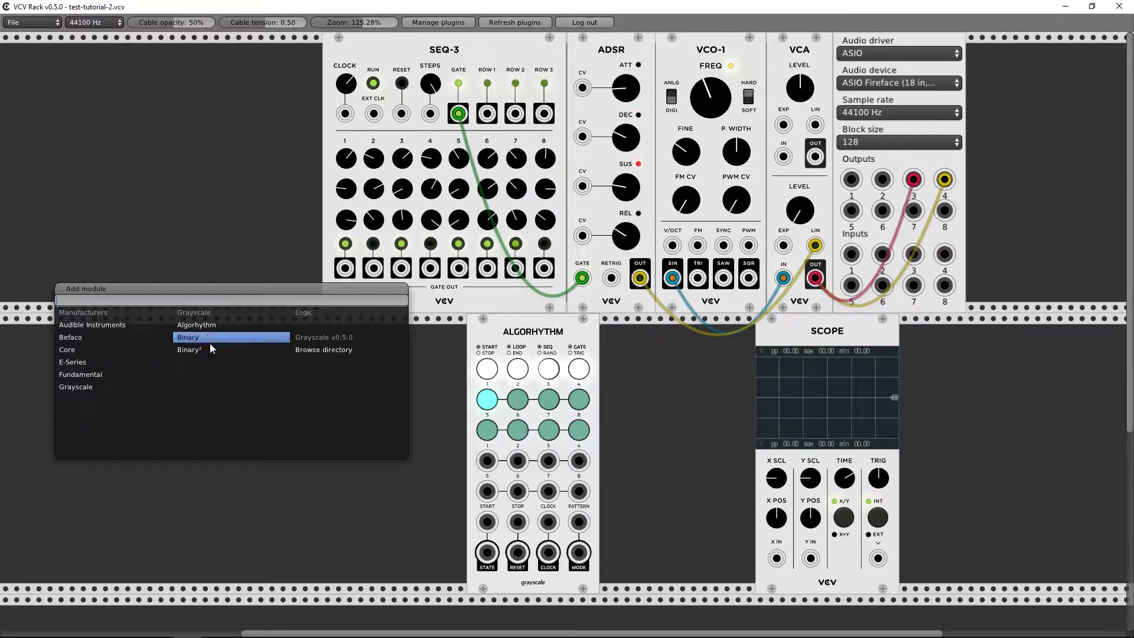
pyautogui.click(78, 350)
pyautogui.click(89, 375)
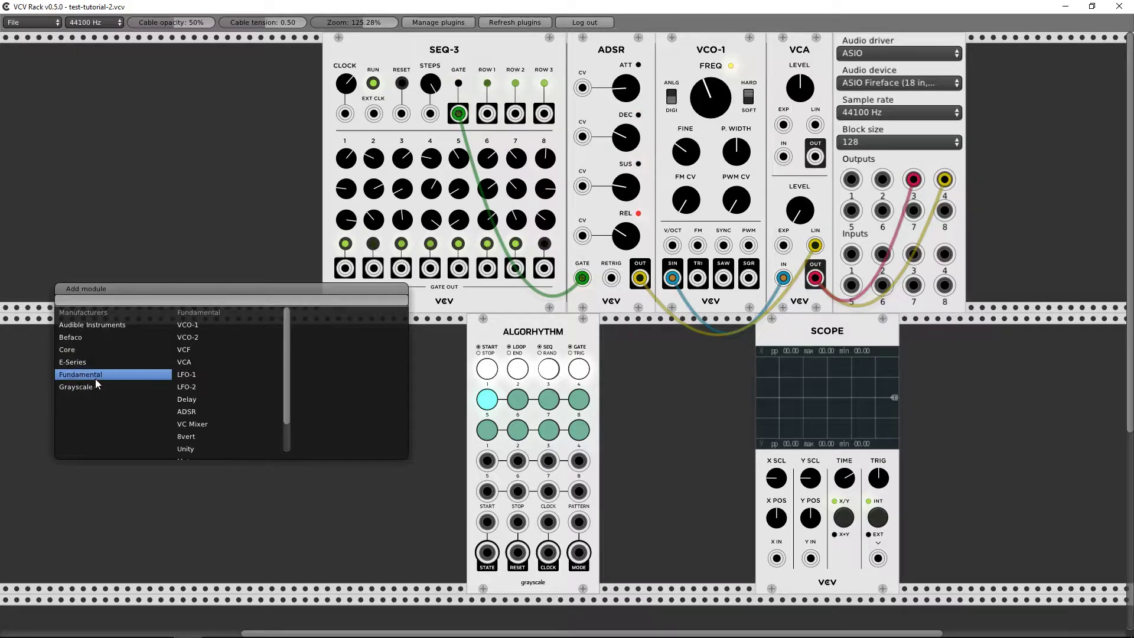
pyautogui.click(192, 377)
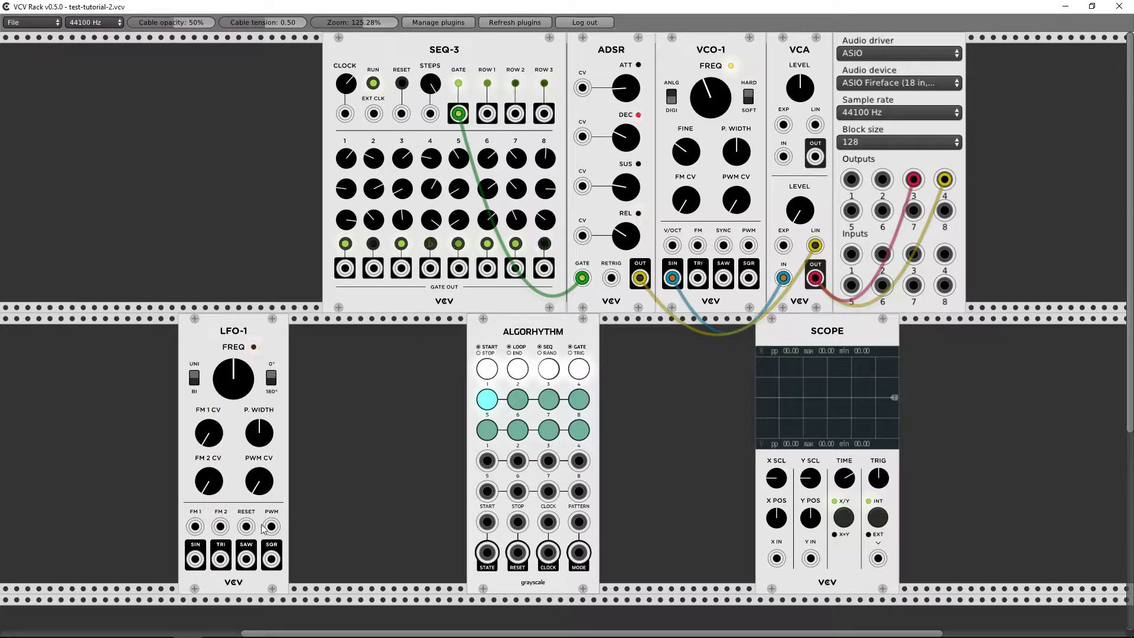
# Patch LFO-1's SQR output to Algorhythm's CLOCK input and turn the LFO pulse width to maximum.
pyautogui.moveTo(271, 559); pyautogui.dragTo(549, 554)
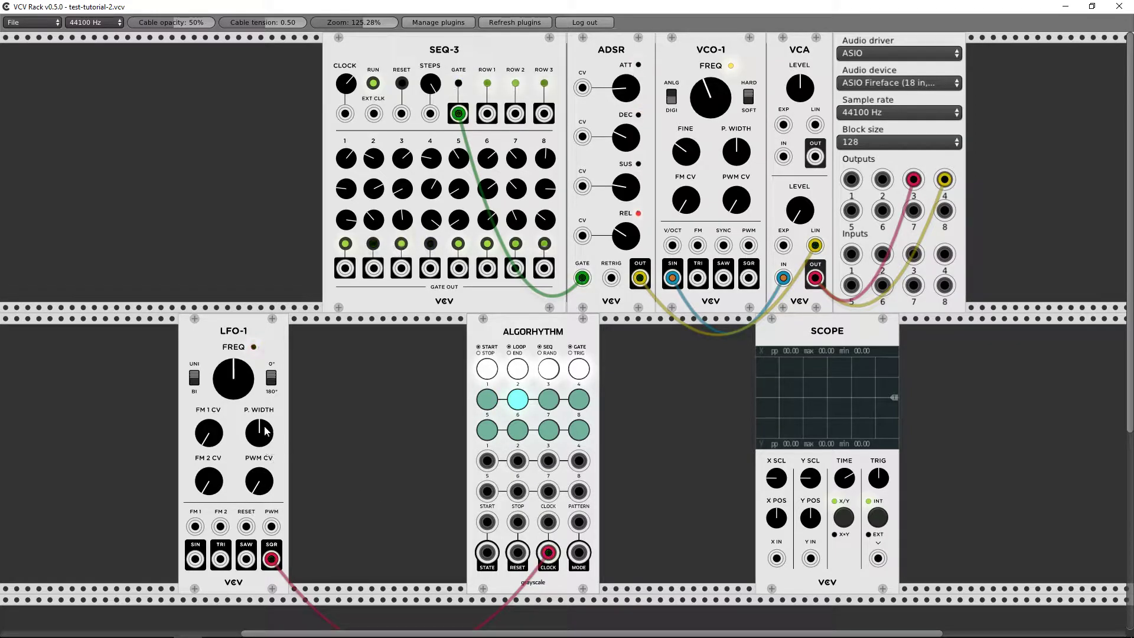
pyautogui.moveTo(264, 440); pyautogui.dragTo(263, 416)
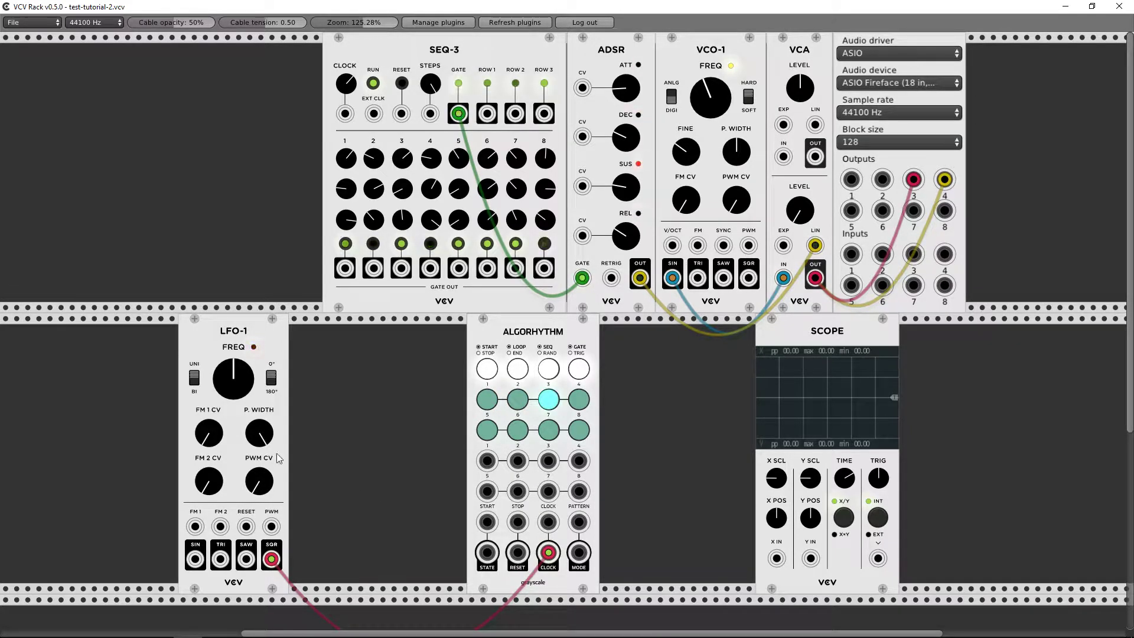
# Reroute LFO-1's square wave from Algorhythm's CLOCK to the Scope's X input, then adjust the LFO frequency and Scope time to view it.
pyautogui.moveTo(548, 553)
pyautogui.mouseDown()
pyautogui.moveTo(564, 590)
pyautogui.moveTo(755, 585)
pyautogui.moveTo(777, 558)
pyautogui.mouseUp()
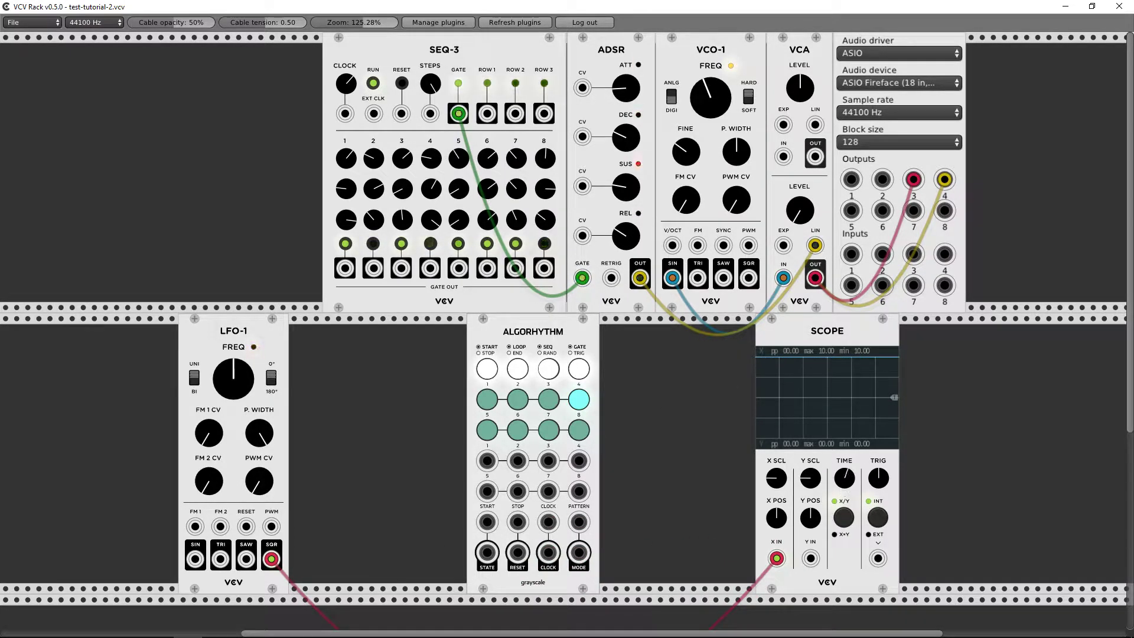
pyautogui.moveTo(843, 479); pyautogui.dragTo(842, 487)
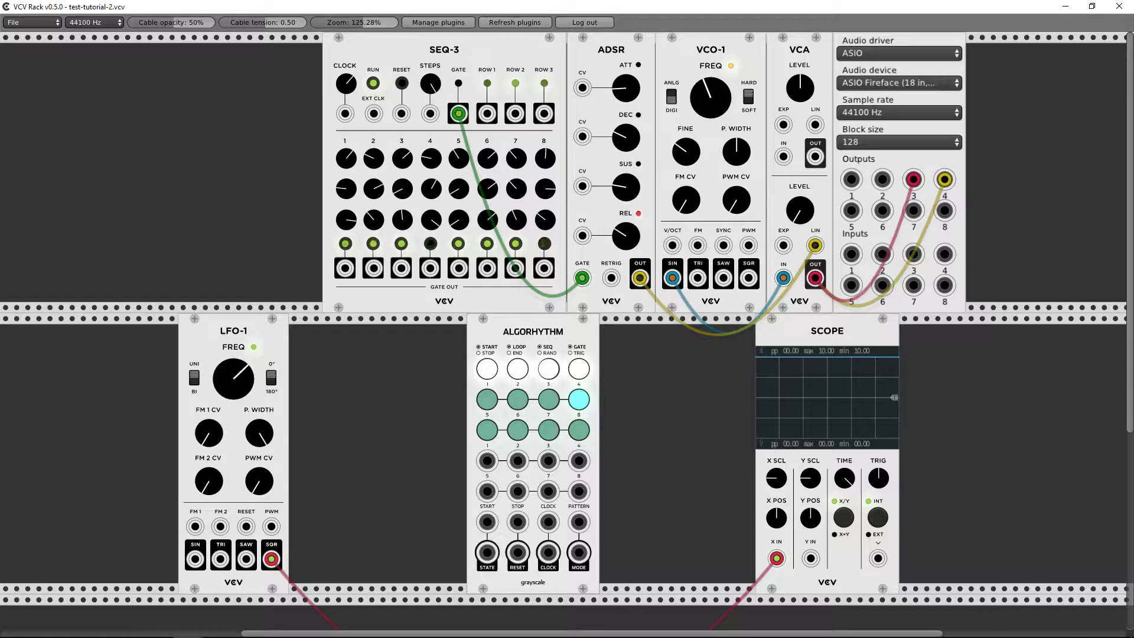
pyautogui.moveTo(233, 378); pyautogui.dragTo(233, 353)
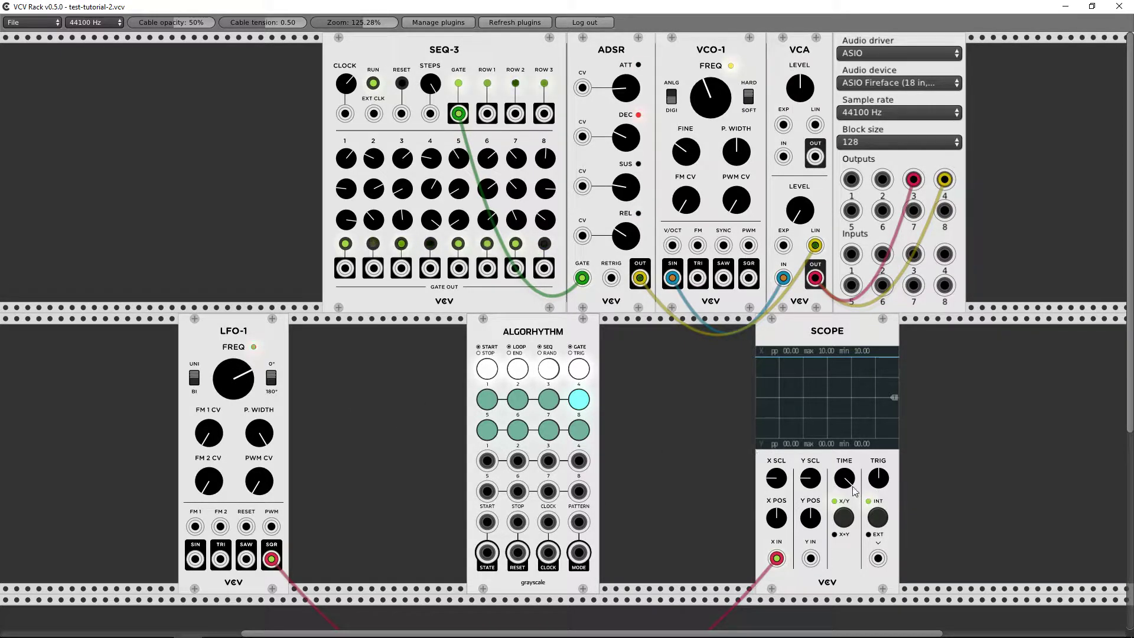
pyautogui.moveTo(847, 489); pyautogui.dragTo(859, 489)
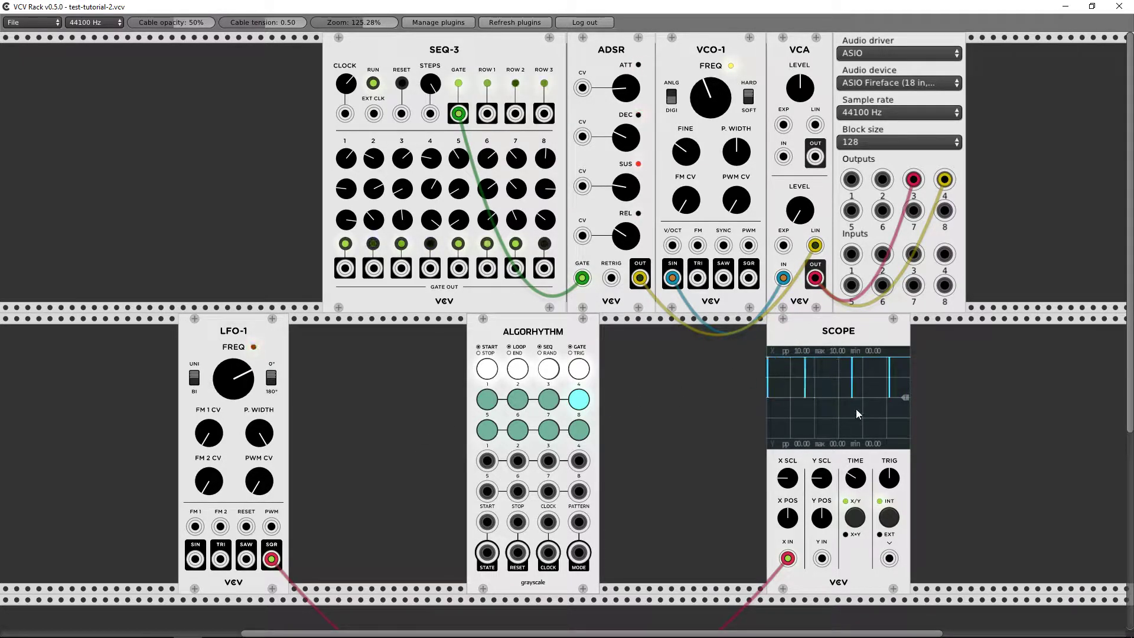
# Return the LFO cable to Algorhythm's CLOCK input and turn off steps 2, 4, 6 and 8.
pyautogui.moveTo(788, 558)
pyautogui.mouseDown()
pyautogui.moveTo(670, 569)
pyautogui.moveTo(548, 552)
pyautogui.mouseUp()
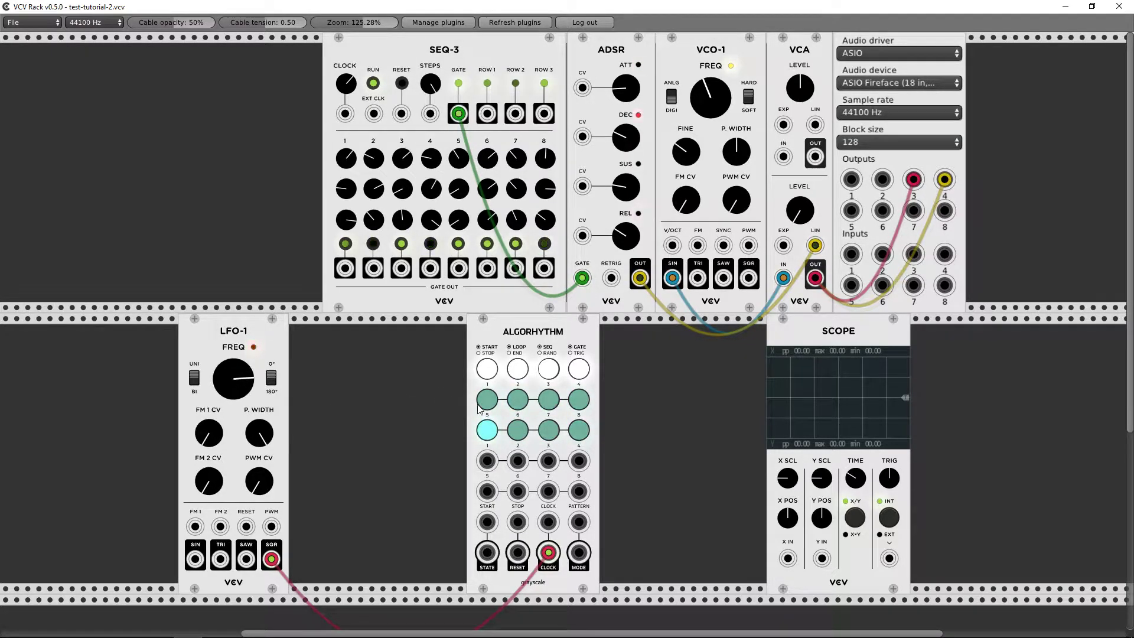
pyautogui.click(517, 404)
pyautogui.click(519, 433)
pyautogui.click(579, 404)
pyautogui.click(578, 433)
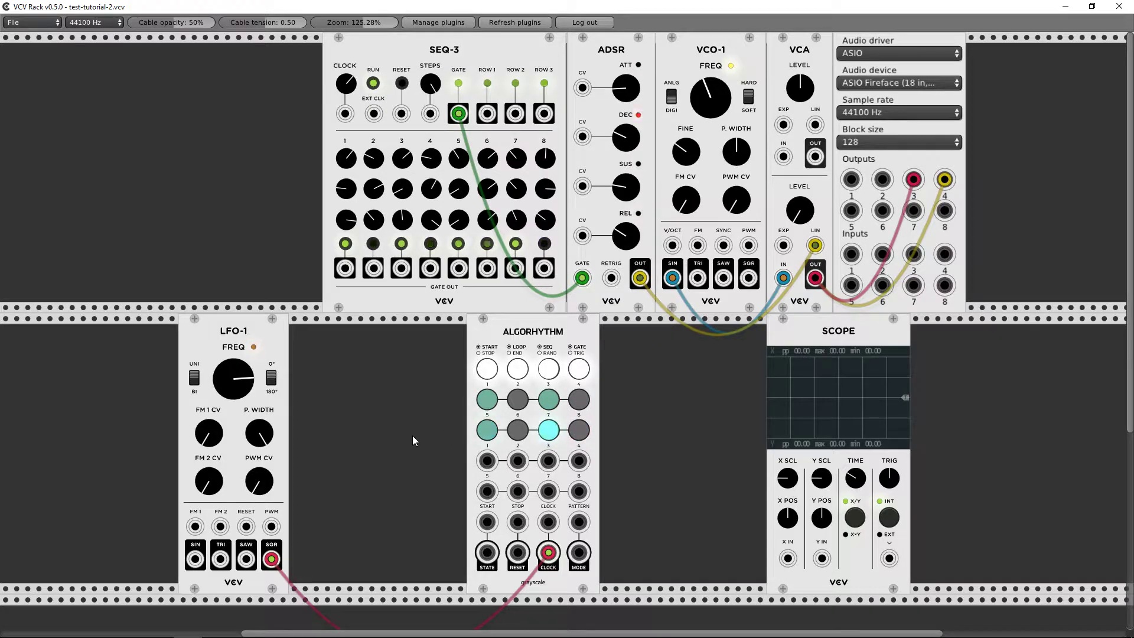
# Stop the Algorhythm sequence and restart it from step 1.
pyautogui.click(487, 369)
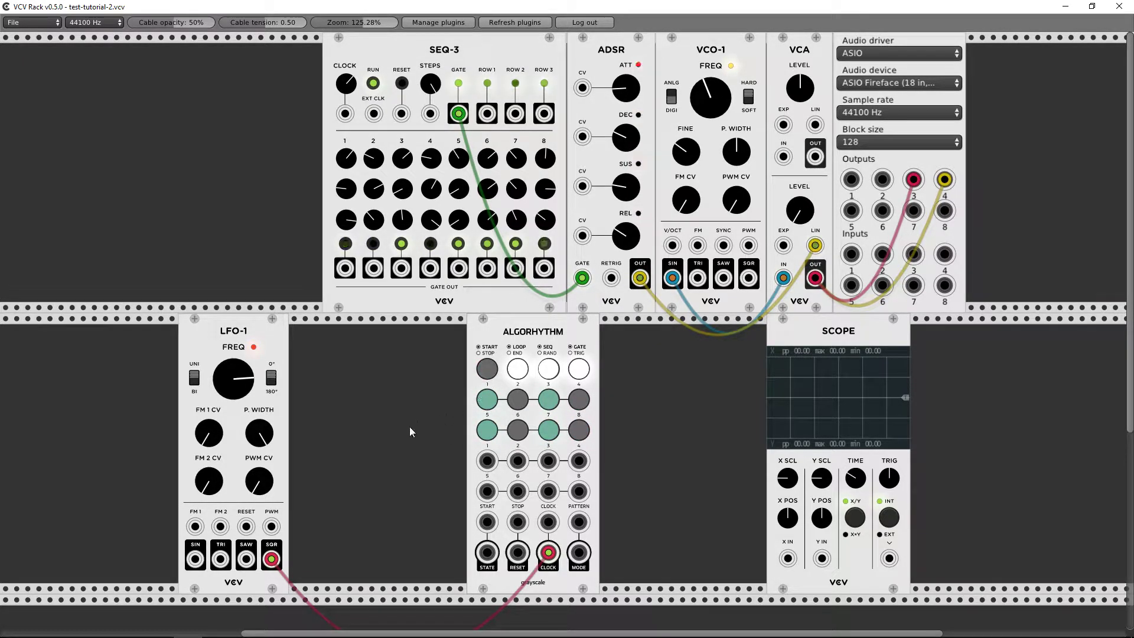
pyautogui.click(486, 369)
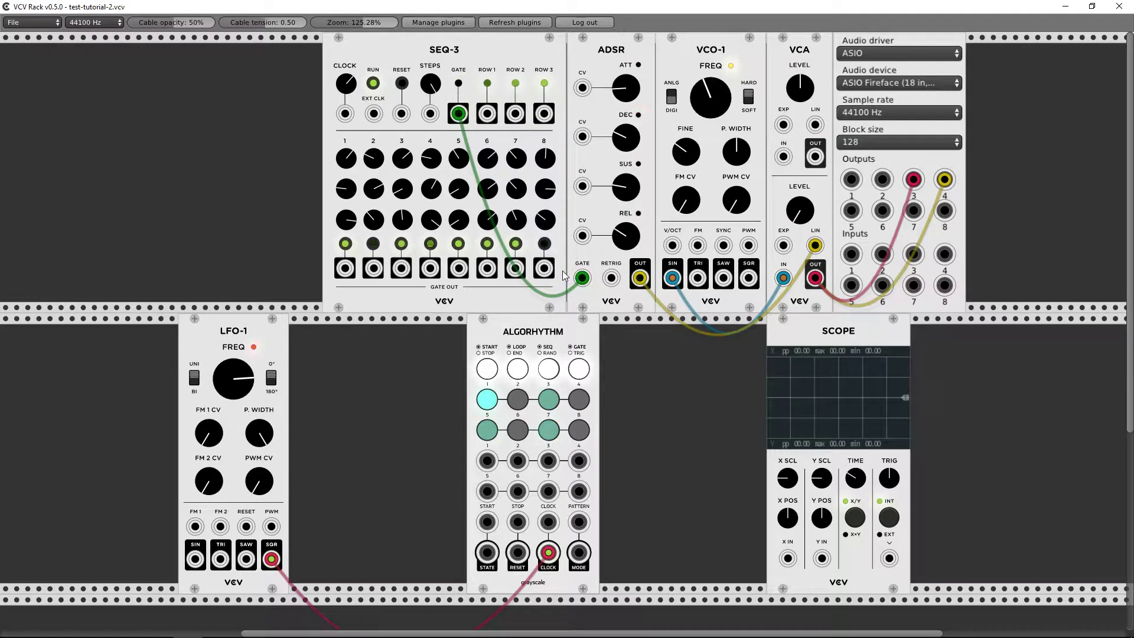
# Drive the ADSR gate from Algorhythm's PATTERN jack instead of SEQ-3's gate, and turn steps 4, 6 and 8 back on.
pyautogui.moveTo(463, 125); pyautogui.dragTo(583, 522)
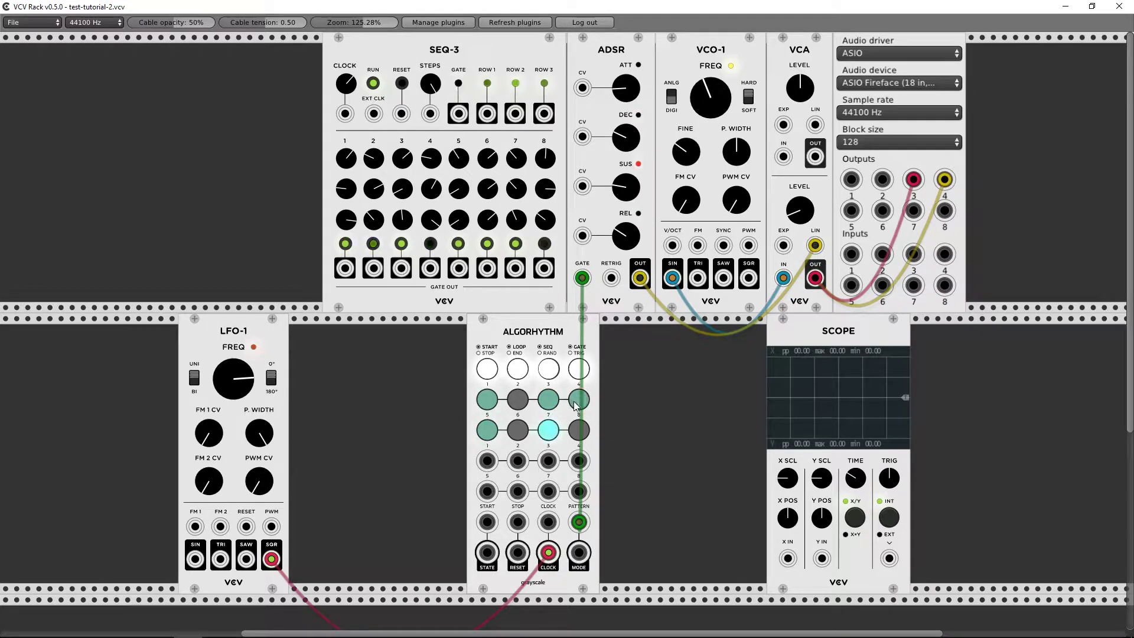
pyautogui.click(523, 431)
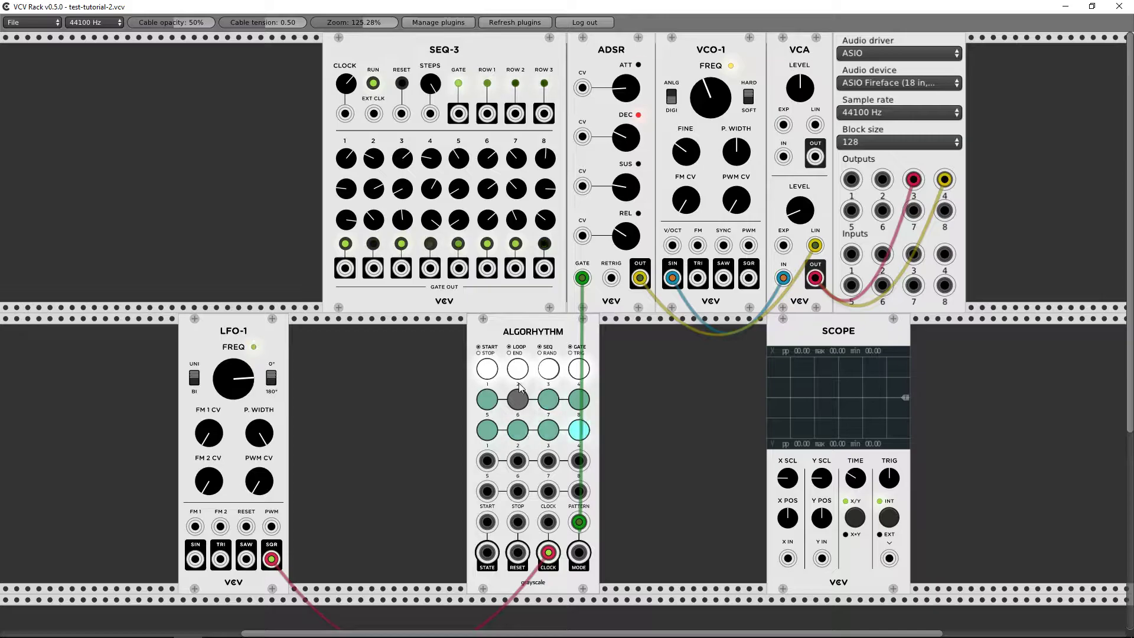
# Stop Algorhythm, switch it from LOOP to END mode, and run the sequence to try one-shot playback.
pyautogui.click(490, 377)
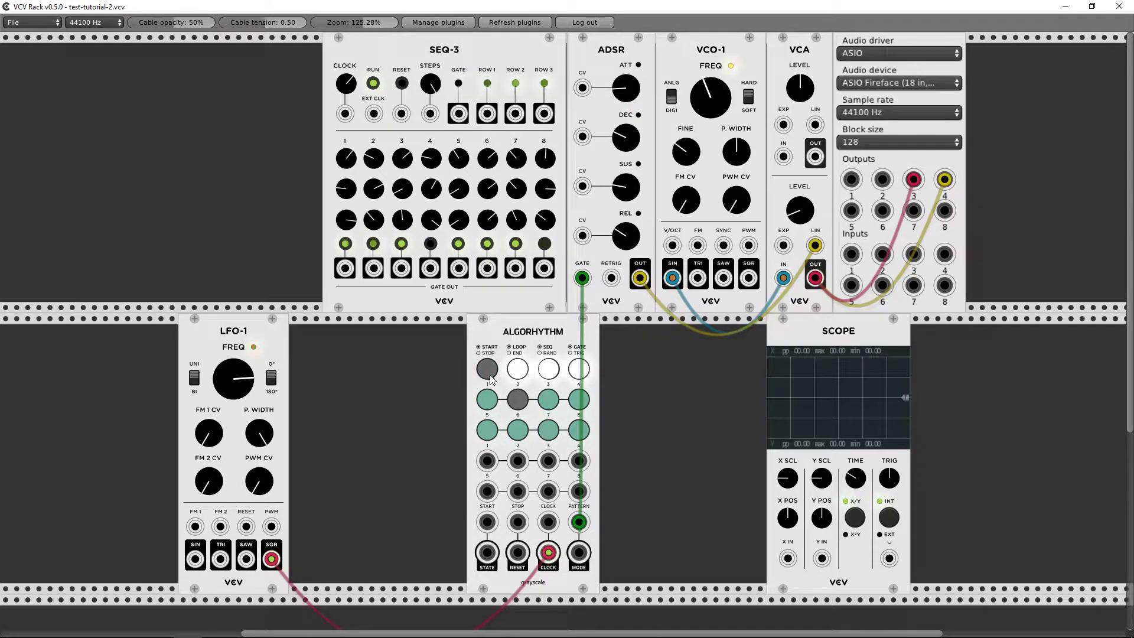
pyautogui.click(519, 369)
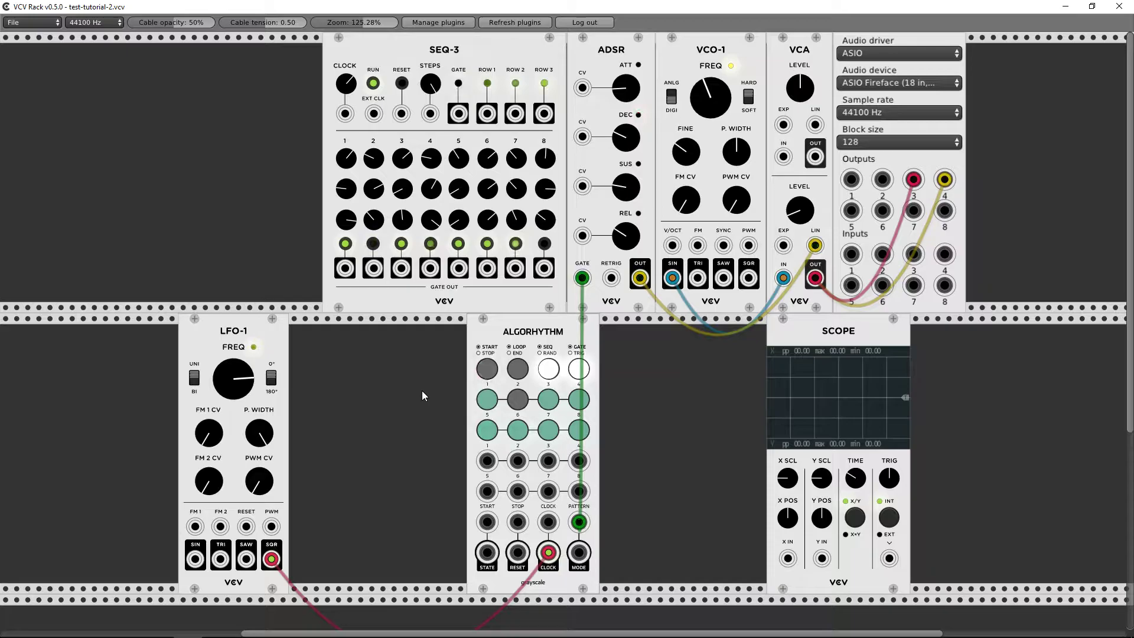
pyautogui.click(486, 373)
pyautogui.click(478, 370)
pyautogui.click(478, 369)
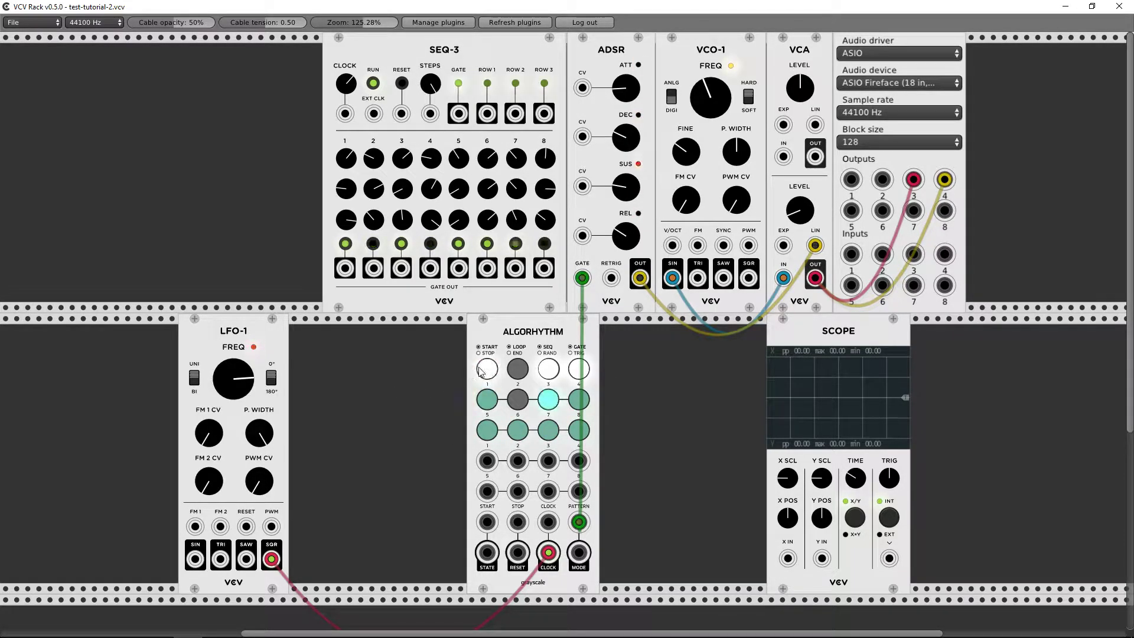
pyautogui.click(480, 370)
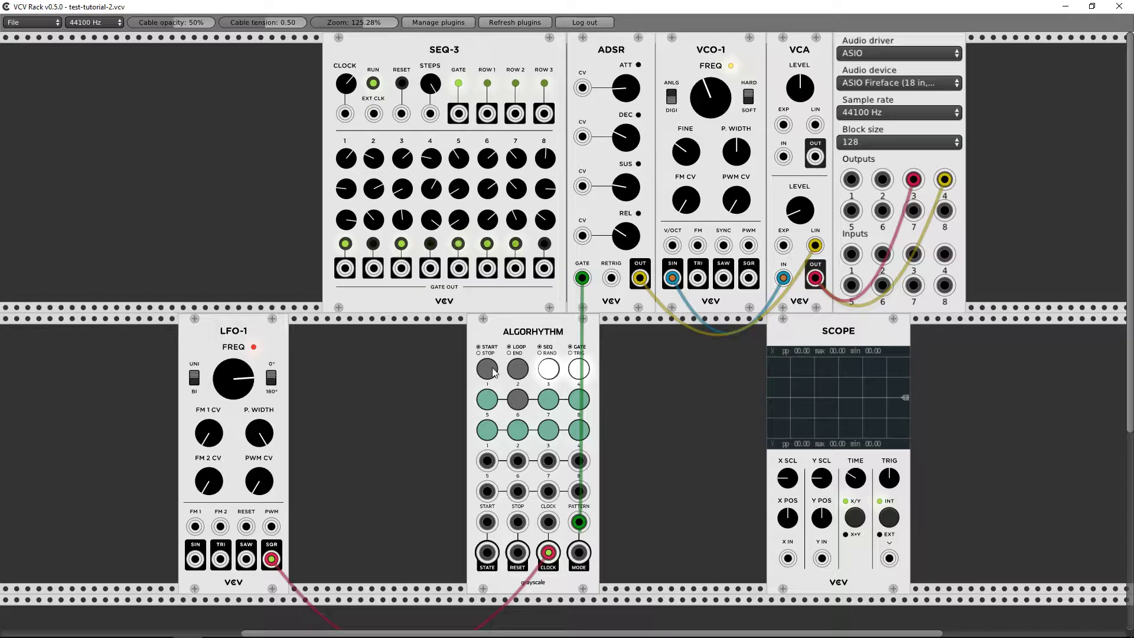
# Switch Algorhythm from SEQ to RAND order and start it to try random playback.
pyautogui.click(547, 363)
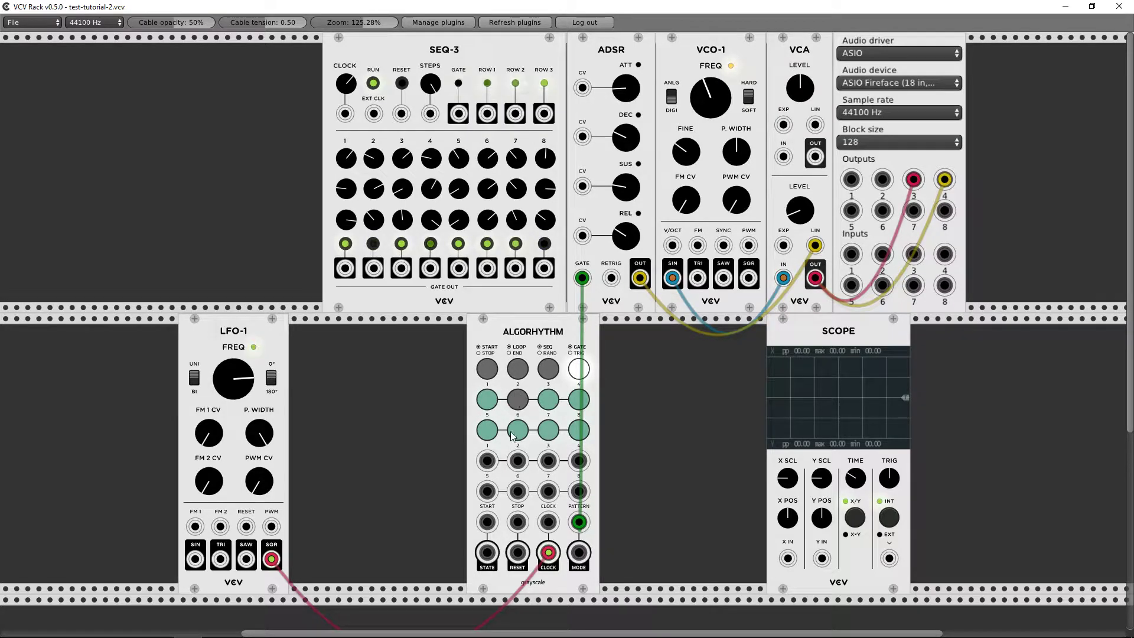
pyautogui.click(492, 377)
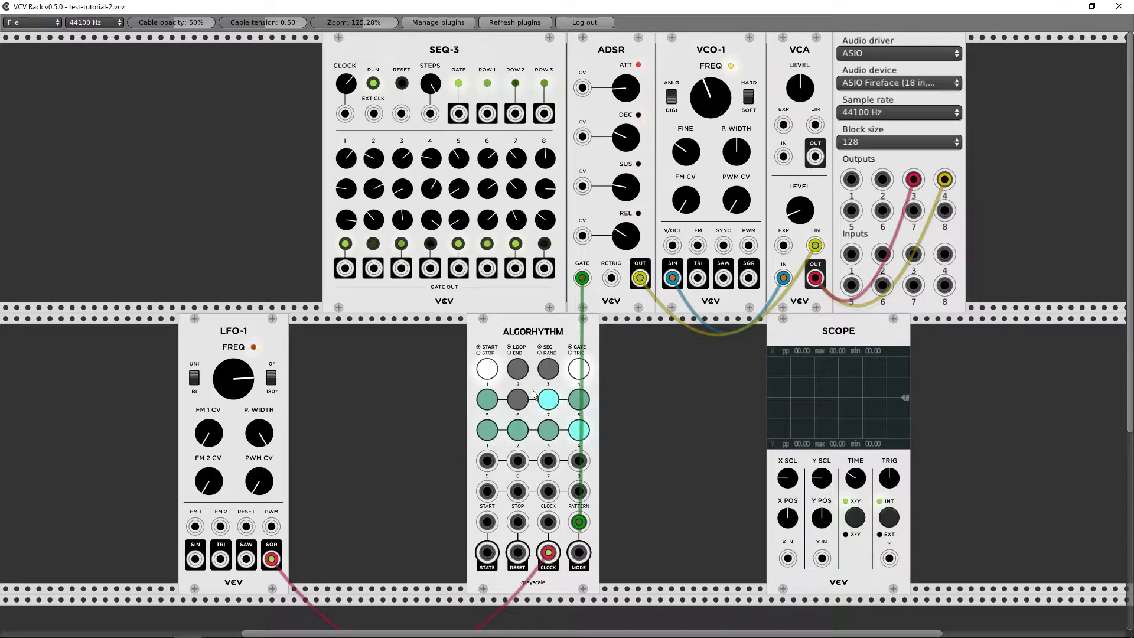
# Turn off Algorhythm steps 2, 4, 6 and 8, leaving only the odd steps active.
pyautogui.click(518, 404)
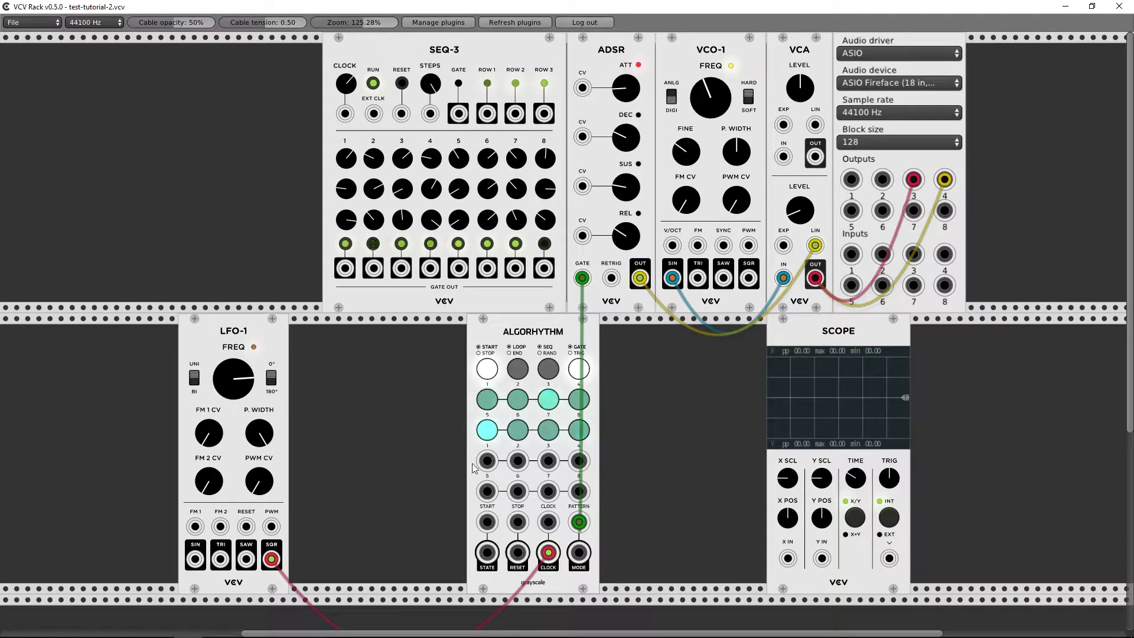
pyautogui.click(517, 435)
pyautogui.click(578, 397)
pyautogui.click(575, 428)
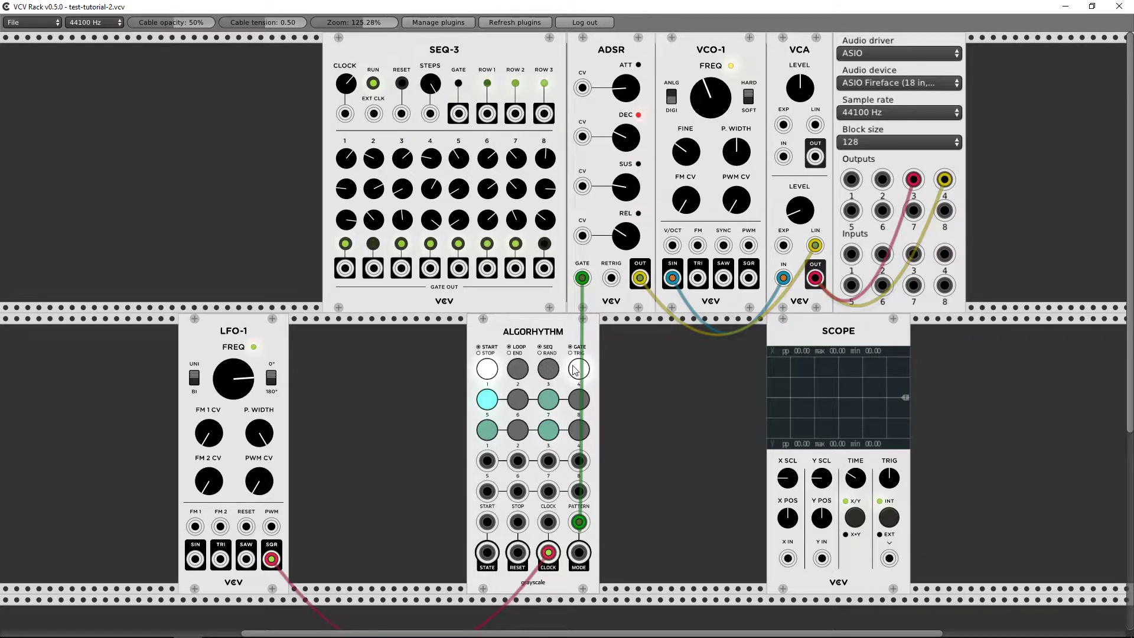
# Patch Algorhythm's PATTERN jack to the Scope's X input as well, and compare TRIG mode with GATE mode.
pyautogui.moveTo(584, 516); pyautogui.dragTo(787, 558)
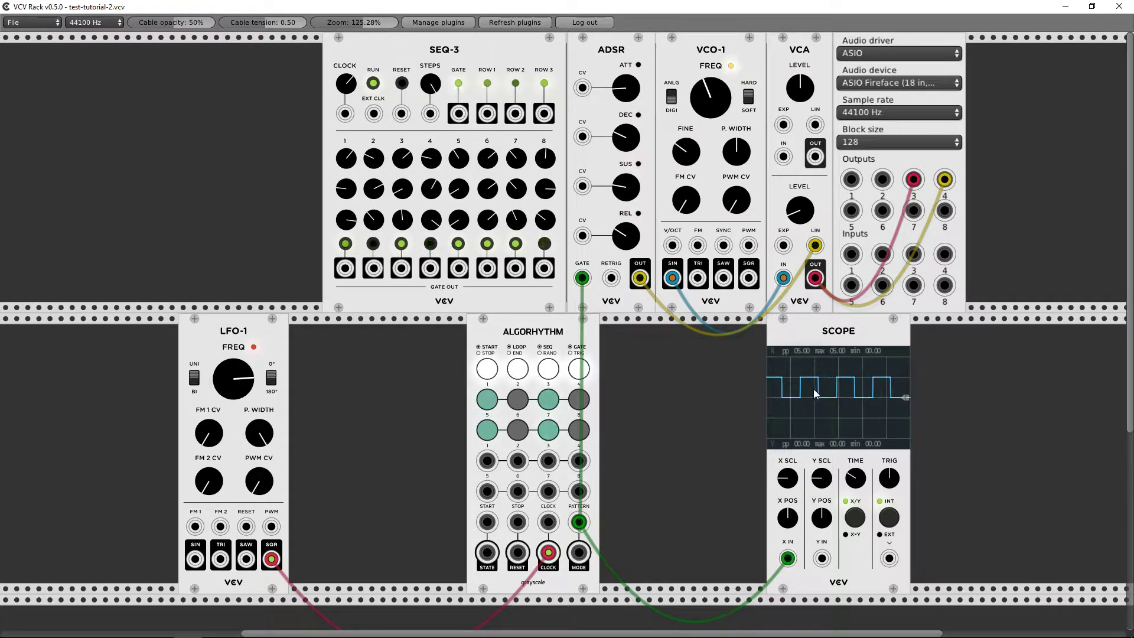
pyautogui.click(580, 369)
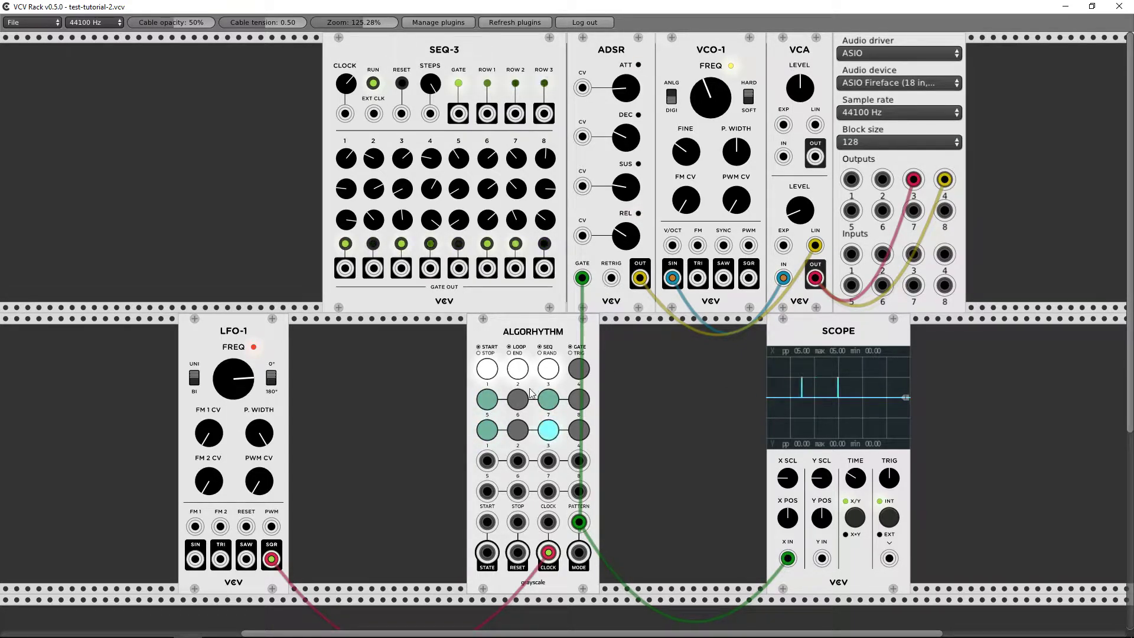
pyautogui.click(576, 377)
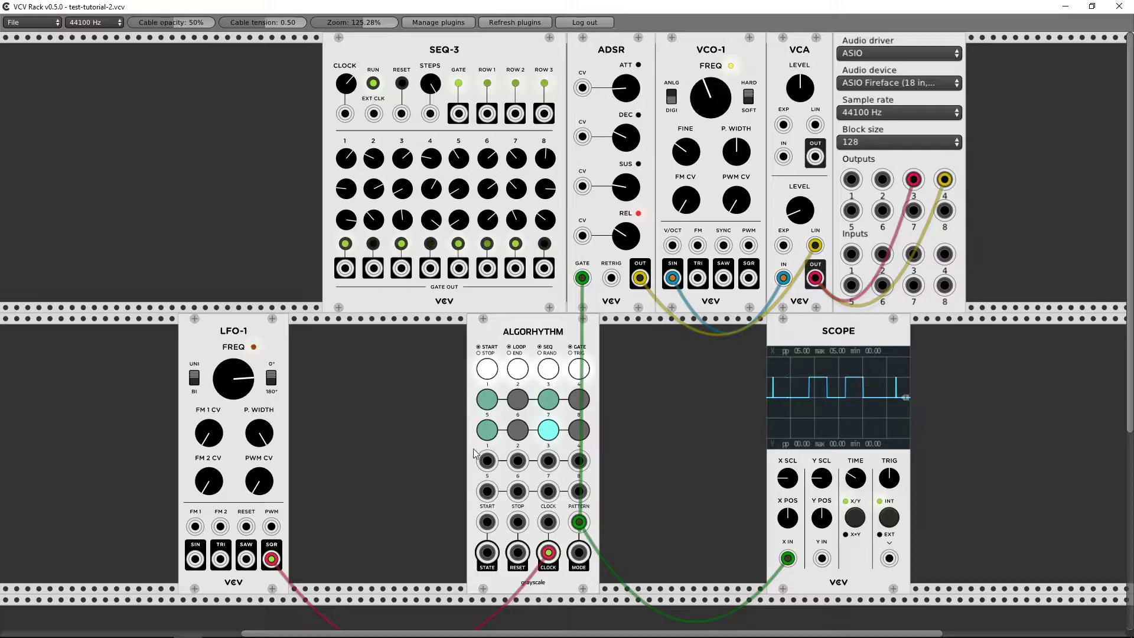
# Inspect the Gate Mode options available on the SEQ-3 module.
pyautogui.rightClick(427, 295)
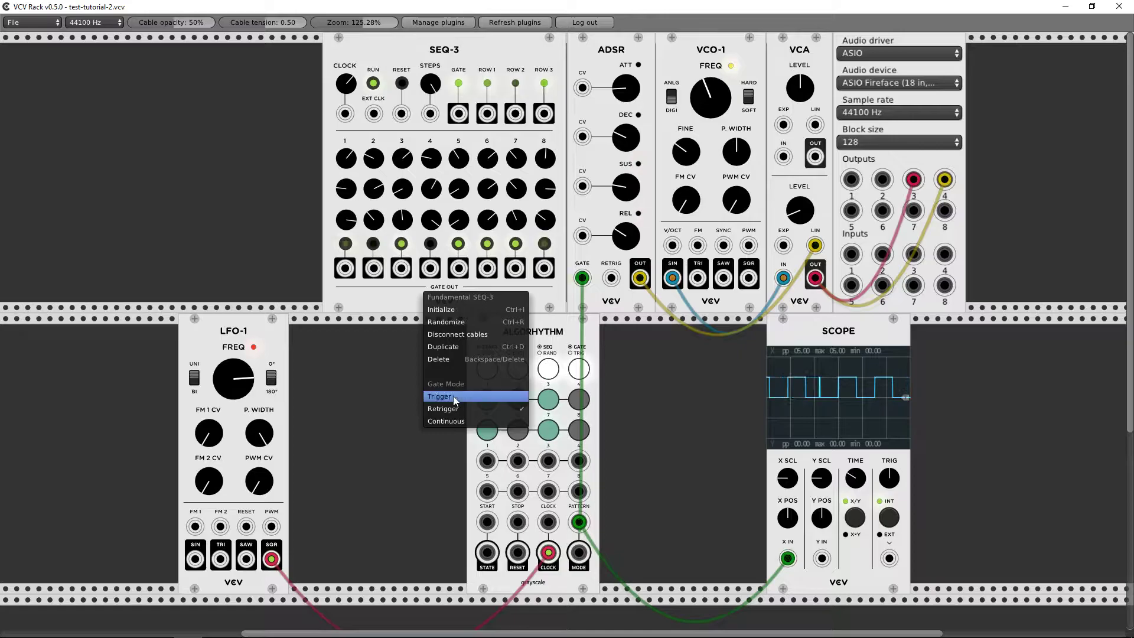
pyautogui.click(401, 438)
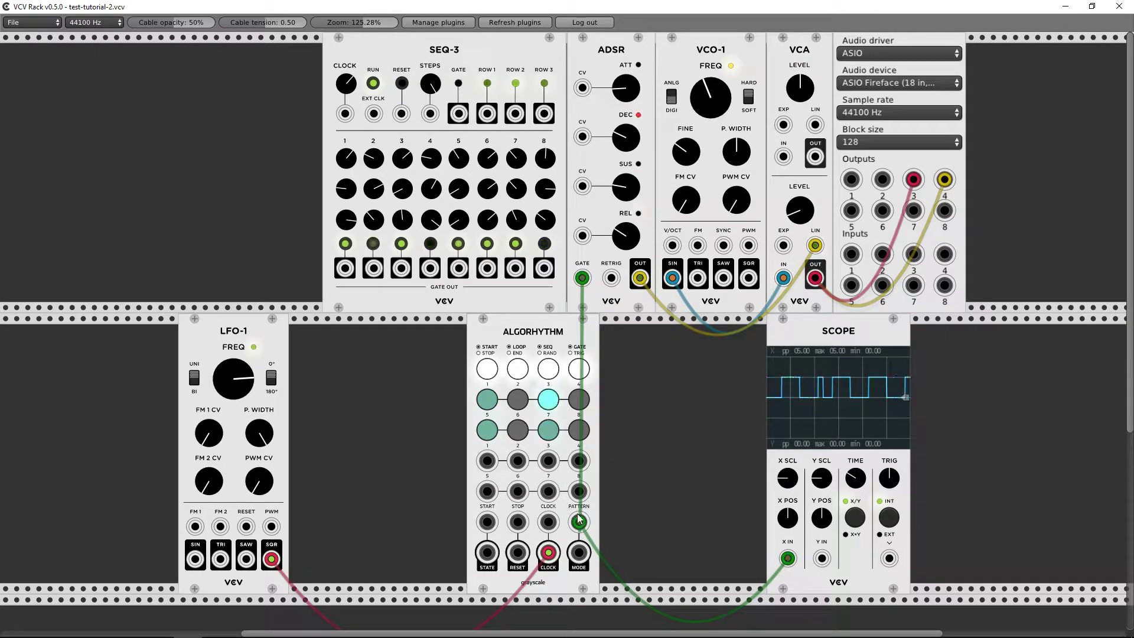
# Remove the cable from PATTERN to the ADSR's GATE input and gate the ADSR from Algorhythm's step 1 output.
pyautogui.moveTo(580, 278); pyautogui.dragTo(701, 369)
pyautogui.moveTo(488, 461); pyautogui.dragTo(582, 277)
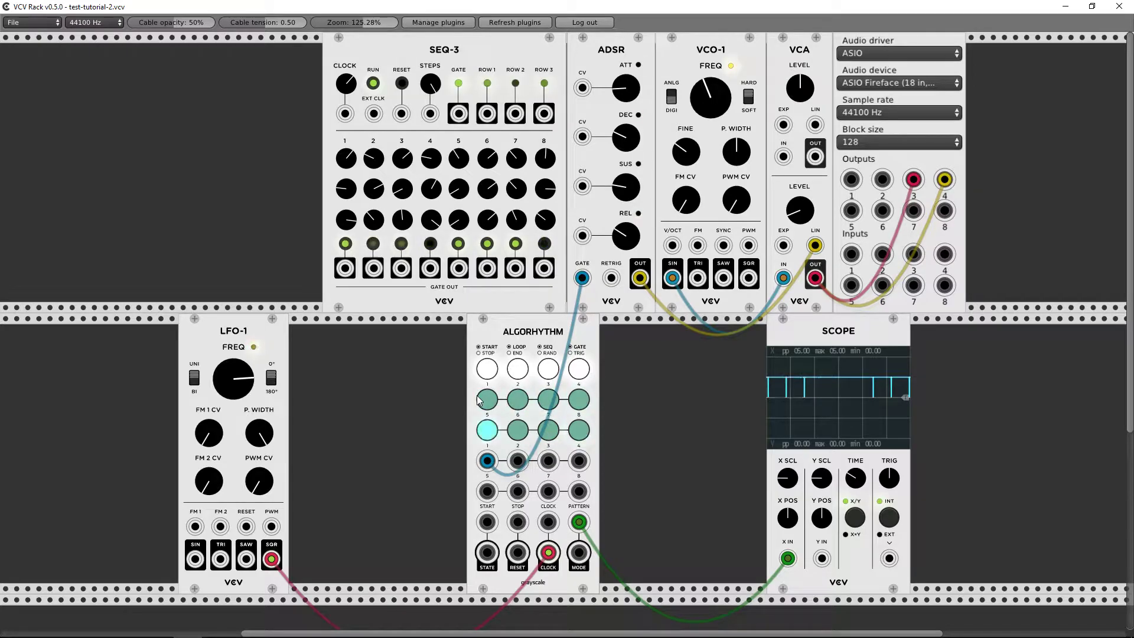
pyautogui.moveTo(487, 460)
pyautogui.mouseDown()
pyautogui.moveTo(531, 466)
pyautogui.moveTo(486, 494)
pyautogui.moveTo(487, 460)
pyautogui.mouseUp()
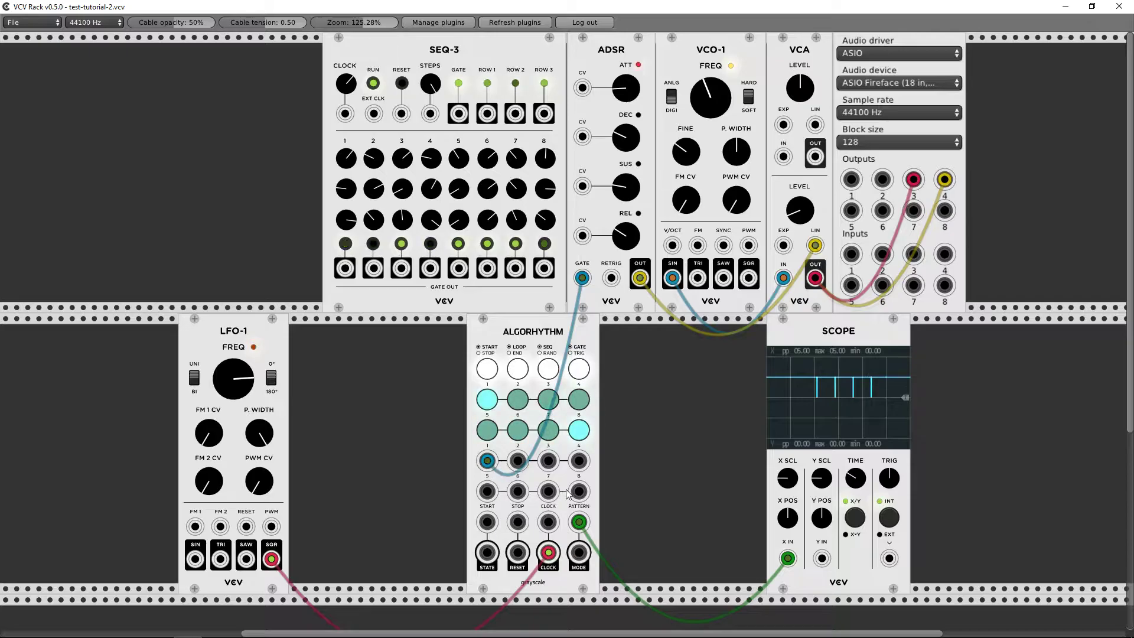
pyautogui.scroll(-1, 542, 490)
pyautogui.scroll(1, 523, 517)
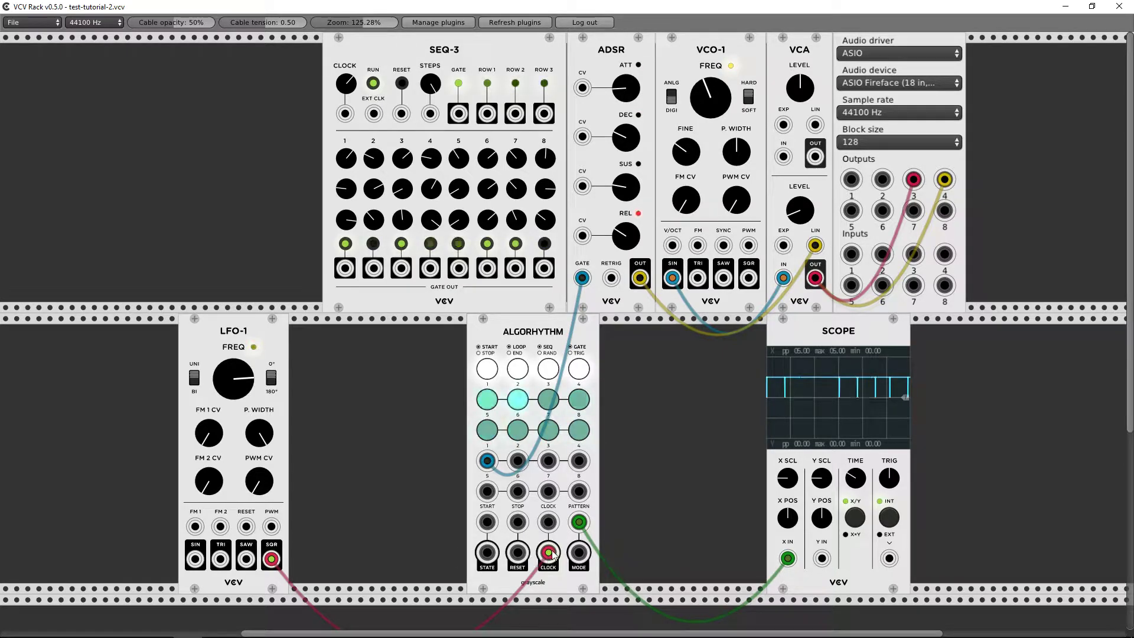
# Feed the Scope's X input from Algorhythm's CLOCK output and compare the signal with LFO-1's SQR output.
pyautogui.moveTo(578, 522); pyautogui.dragTo(550, 519)
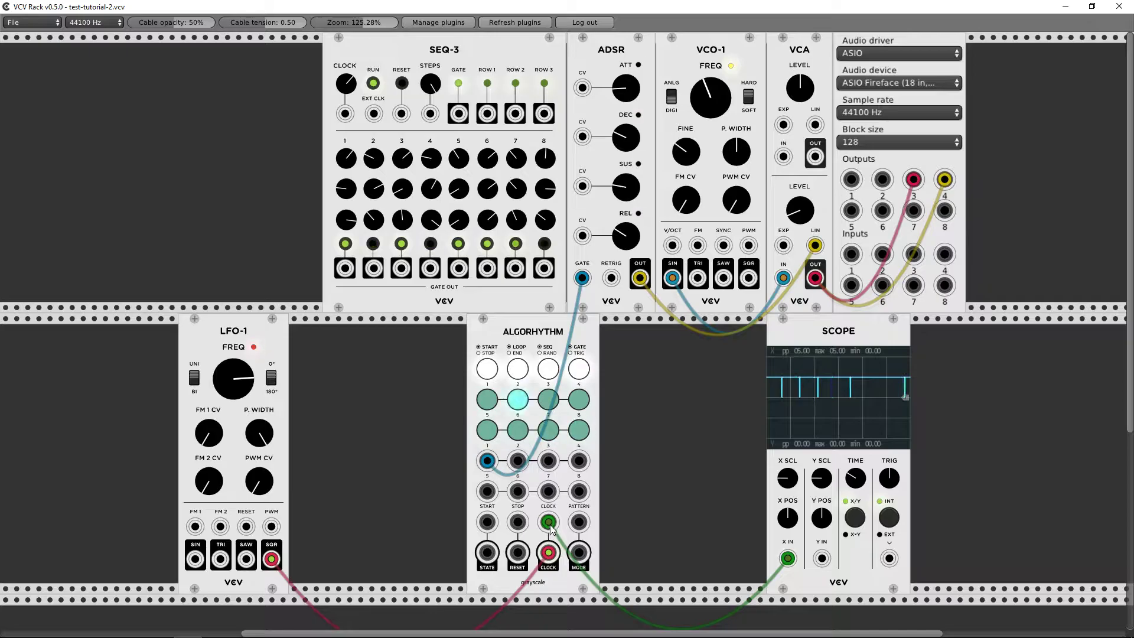
pyautogui.moveTo(550, 523)
pyautogui.mouseDown()
pyautogui.moveTo(552, 555)
pyautogui.moveTo(273, 560)
pyautogui.mouseUp()
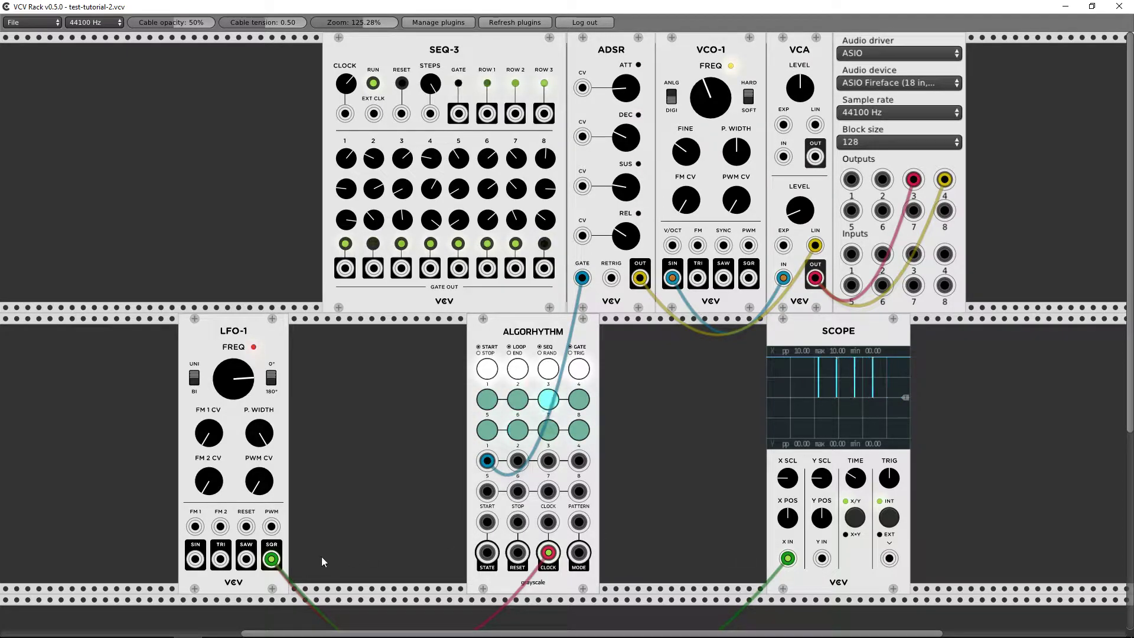
pyautogui.moveTo(791, 562)
pyautogui.mouseDown()
pyautogui.moveTo(568, 535)
pyautogui.moveTo(548, 522)
pyautogui.mouseUp()
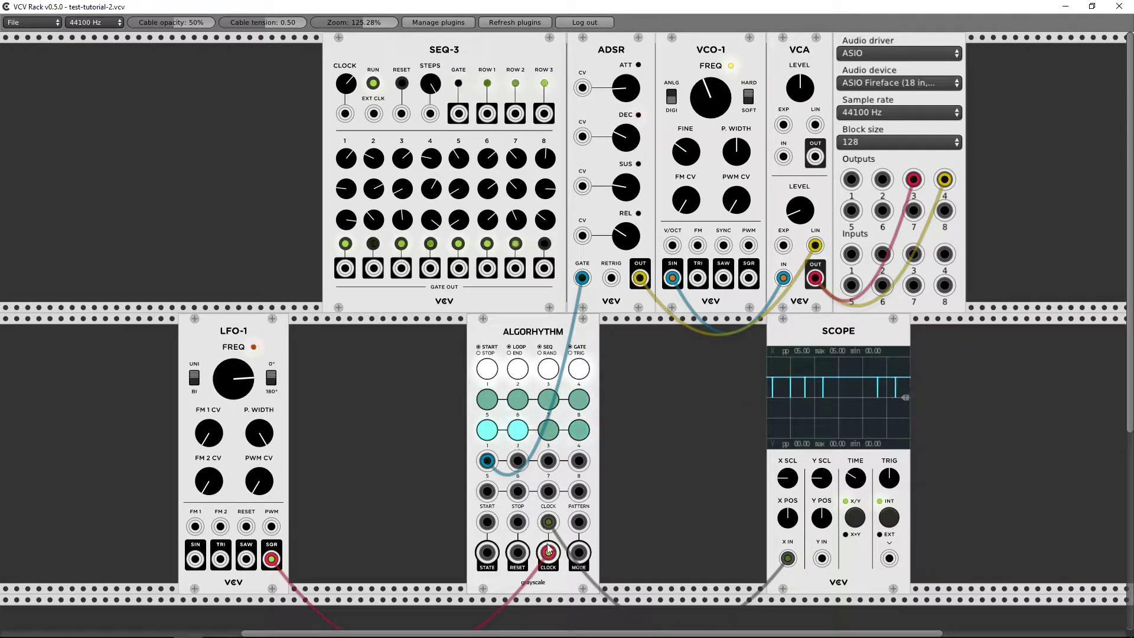
# Swap the Scope's CLOCK cable for one from Algorhythm's START output to examine that signal, and unplug it again.
pyautogui.moveTo(548, 521)
pyautogui.mouseDown()
pyautogui.moveTo(647, 494)
pyautogui.moveTo(562, 517)
pyautogui.moveTo(585, 526)
pyautogui.moveTo(657, 491)
pyautogui.moveTo(686, 503)
pyautogui.mouseUp()
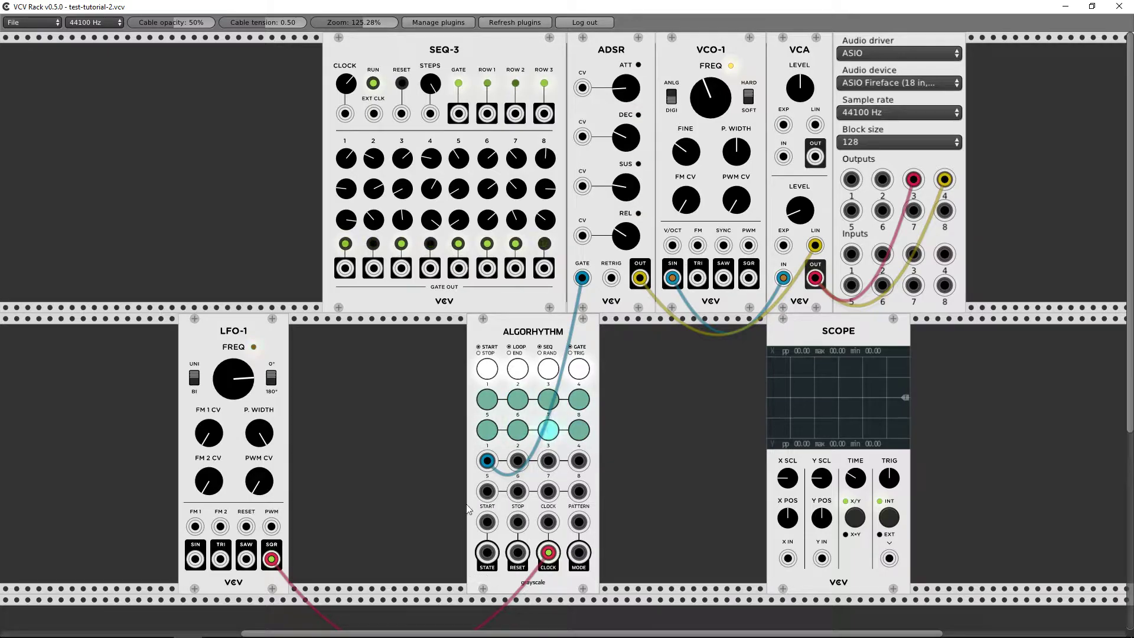
pyautogui.moveTo(485, 525)
pyautogui.mouseDown()
pyautogui.moveTo(621, 465)
pyautogui.moveTo(787, 558)
pyautogui.mouseUp()
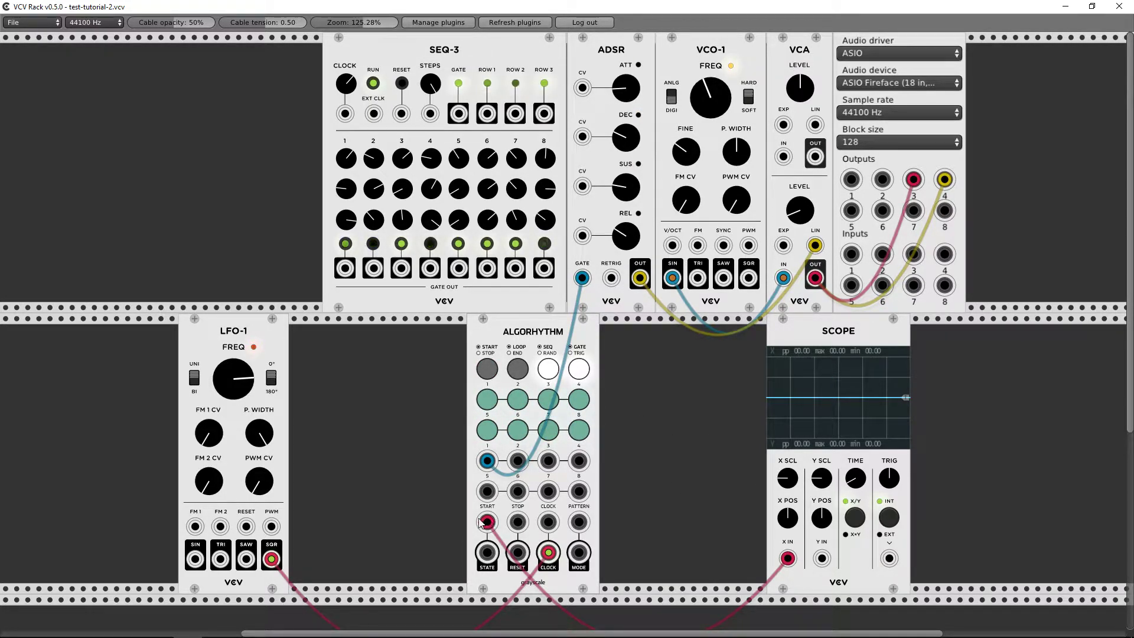
pyautogui.moveTo(485, 524); pyautogui.dragTo(707, 472)
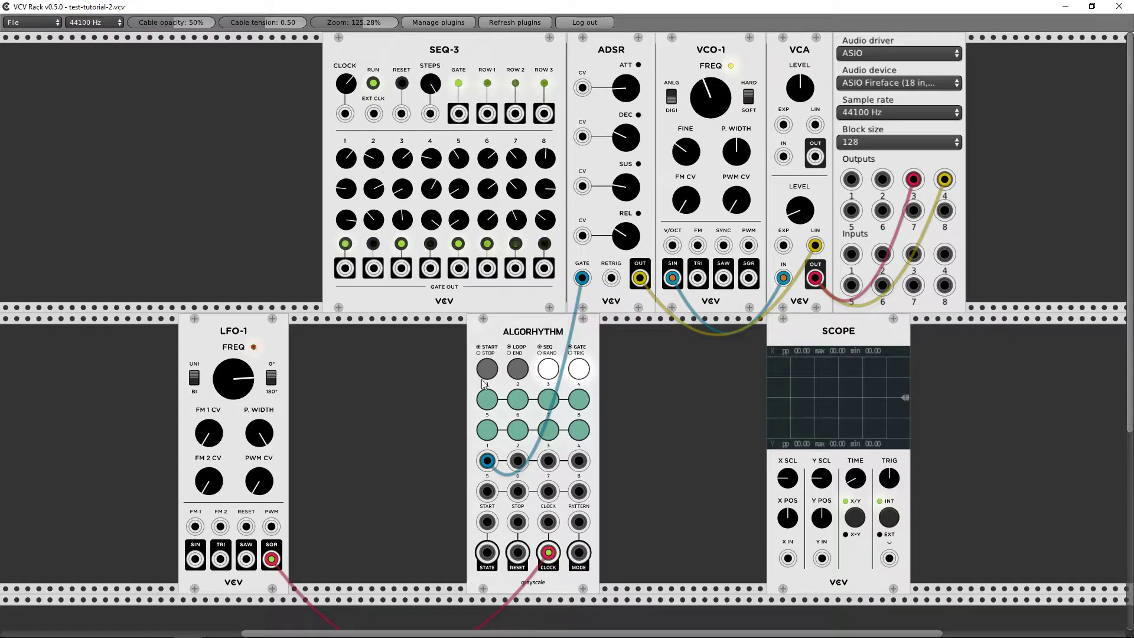
# Add a second Fundamental LFO-1 beside the first and patch its SQR output to Algorhythm's STATE input.
pyautogui.rightClick(352, 426)
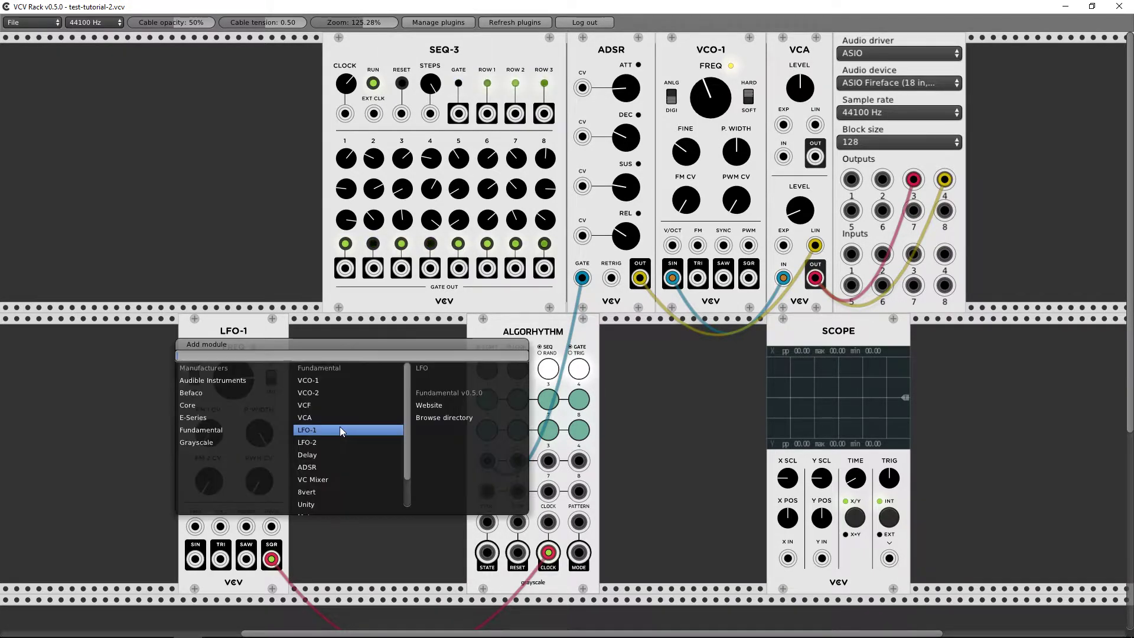
pyautogui.click(327, 427)
pyautogui.moveTo(393, 558); pyautogui.dragTo(399, 562)
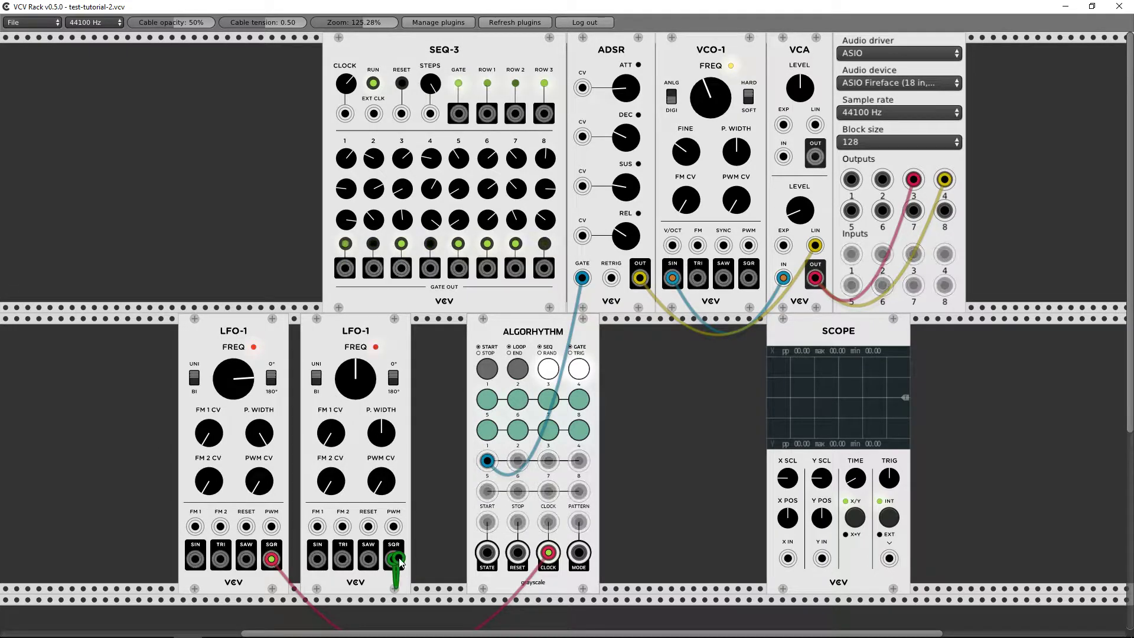
pyautogui.moveTo(484, 553); pyautogui.dragTo(487, 552)
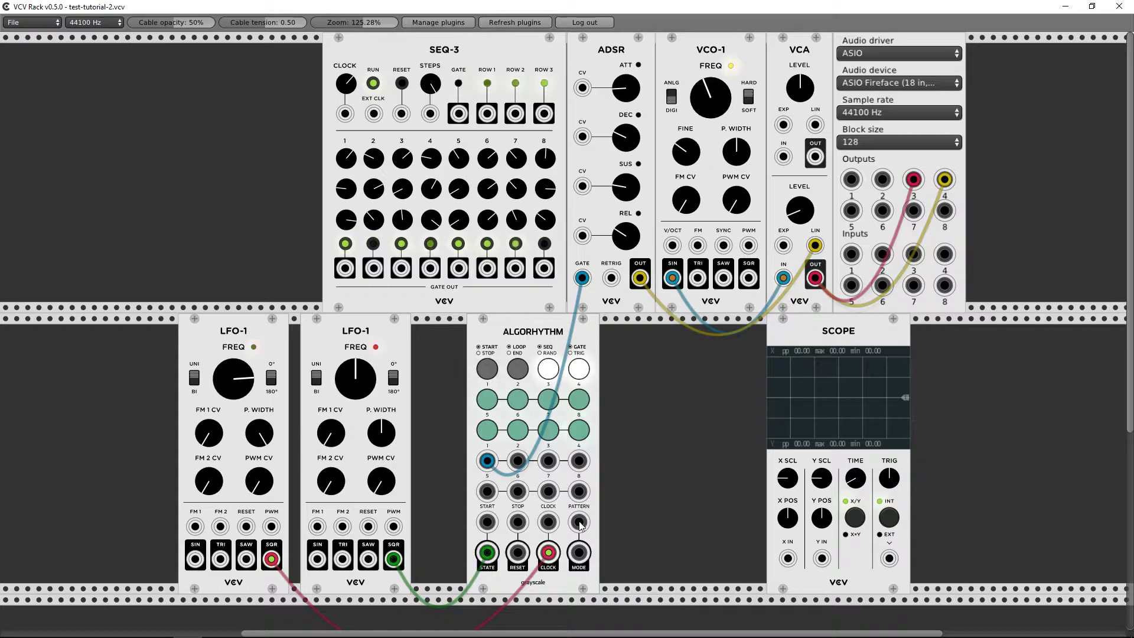
# Move the ADSR gate cable from Algorhythm's step 1 output to PATTERN and toggle the sequencer's START/STOP state.
pyautogui.moveTo(486, 461); pyautogui.dragTo(580, 522)
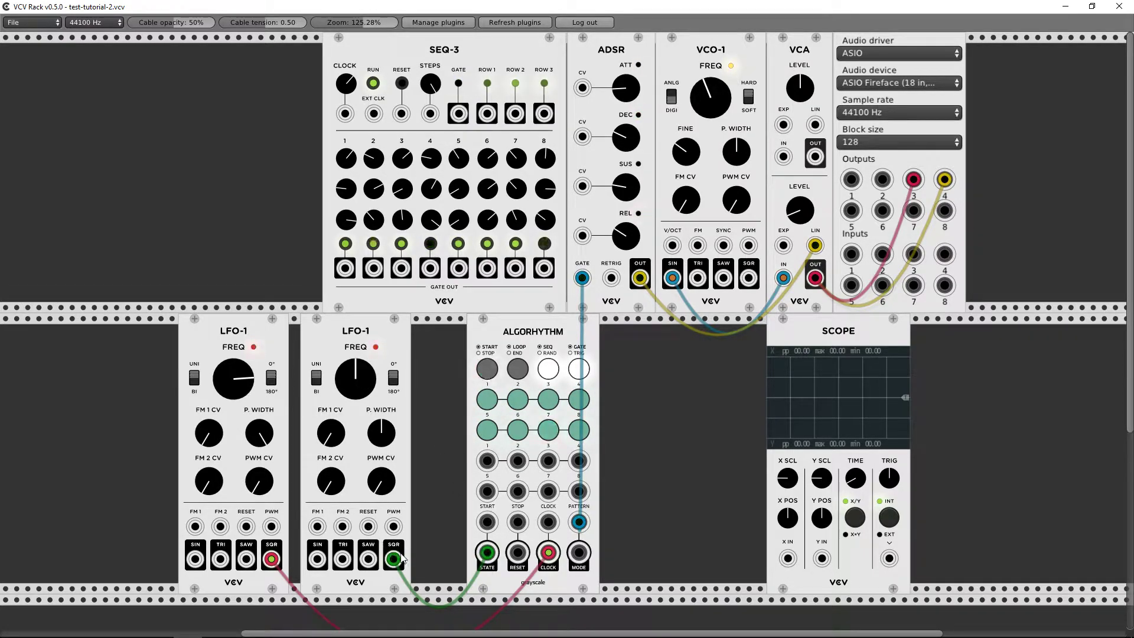
pyautogui.click(482, 376)
pyautogui.click(484, 370)
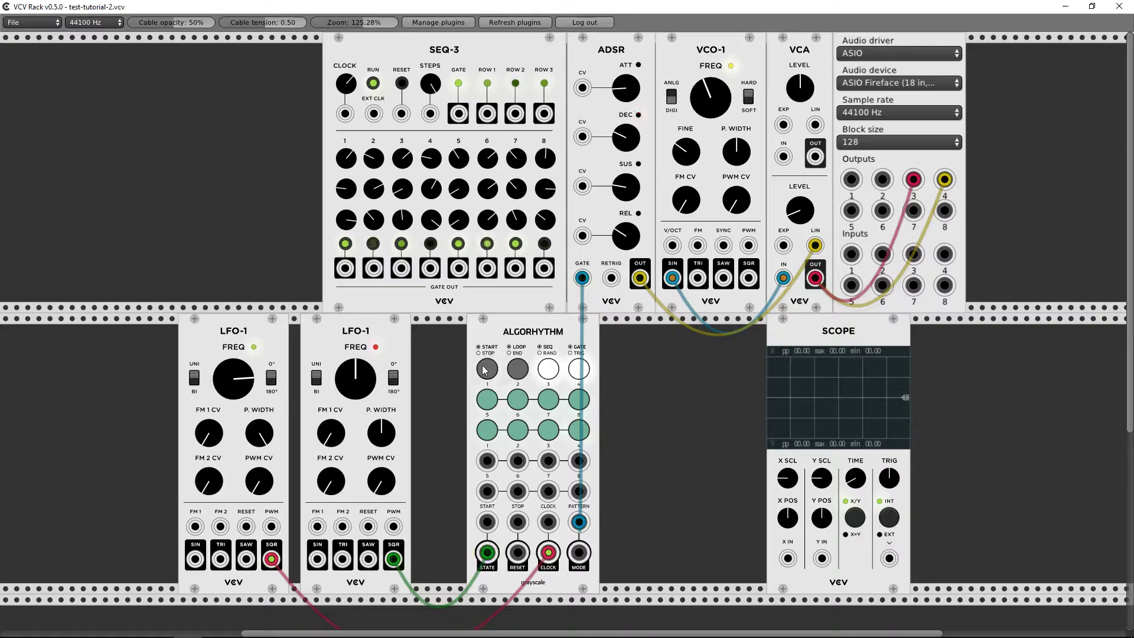
# Examine Algorhythm's START and STOP outputs on the Scope with its TIME readjusted, and unplug the Scope's X input.
pyautogui.moveTo(487, 521); pyautogui.dragTo(790, 558)
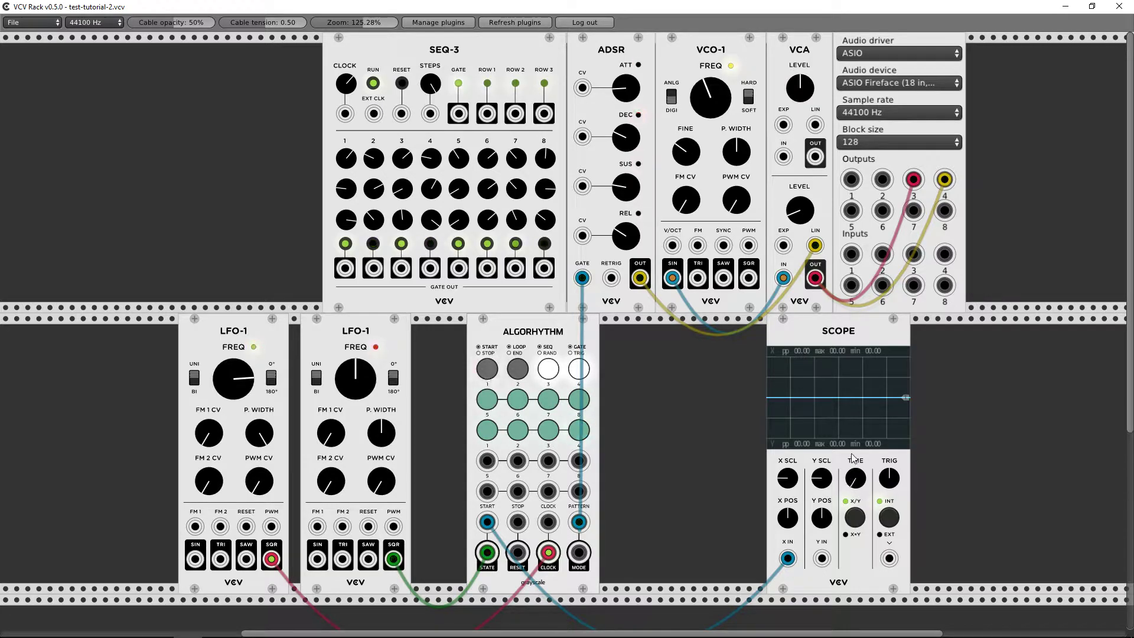
pyautogui.moveTo(853, 480); pyautogui.dragTo(837, 457)
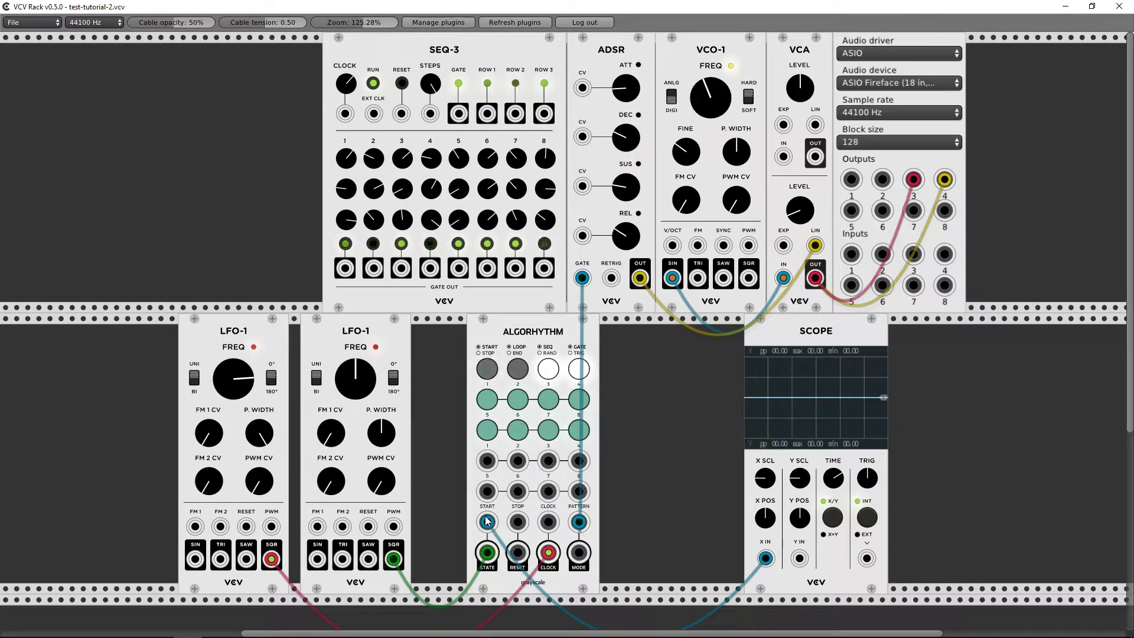
pyautogui.moveTo(486, 522); pyautogui.dragTo(518, 522)
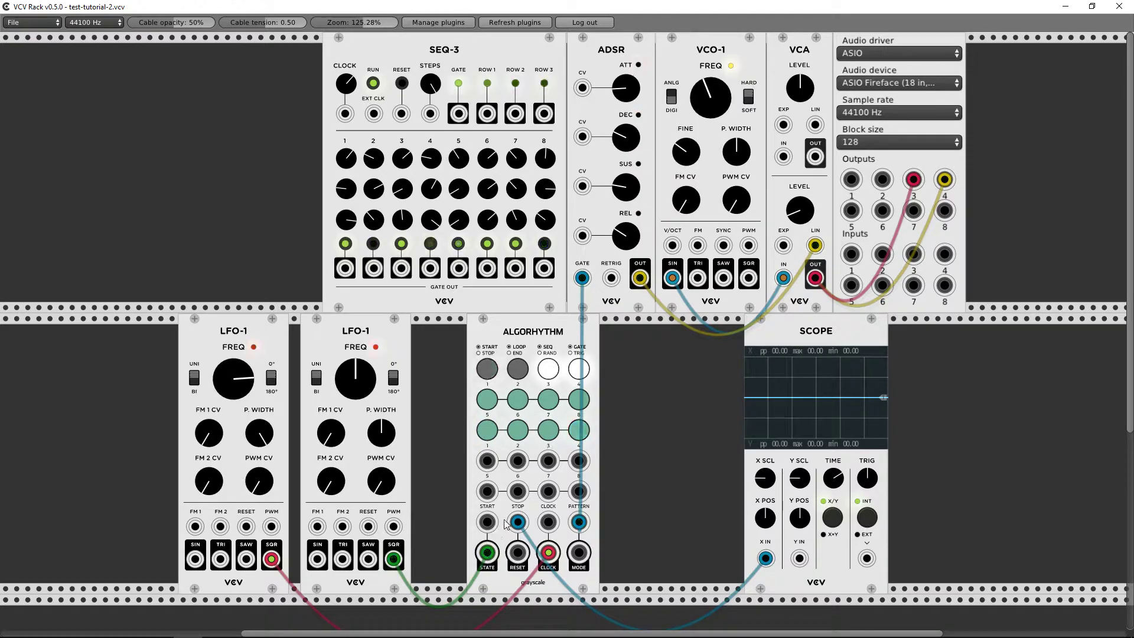
pyautogui.moveTo(519, 523); pyautogui.dragTo(658, 482)
# Move the second LFO-1's SQR cable from Algorhythm's STATE input to RESET and try different FREQ settings.
pyautogui.moveTo(500, 554); pyautogui.dragTo(522, 556)
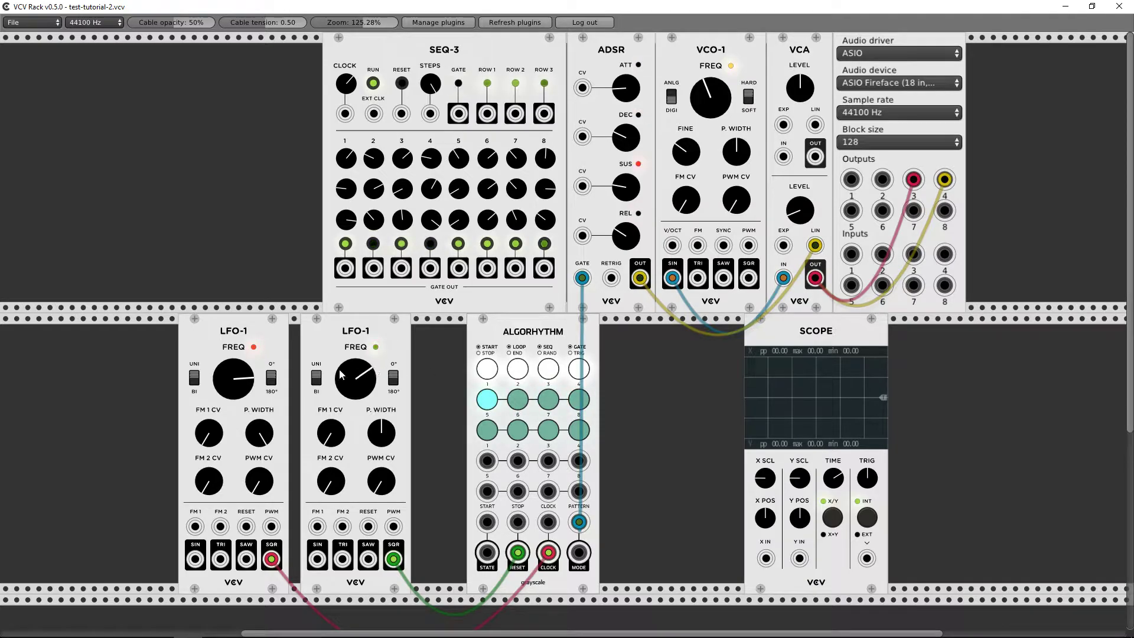
pyautogui.moveTo(341, 375); pyautogui.dragTo(341, 366)
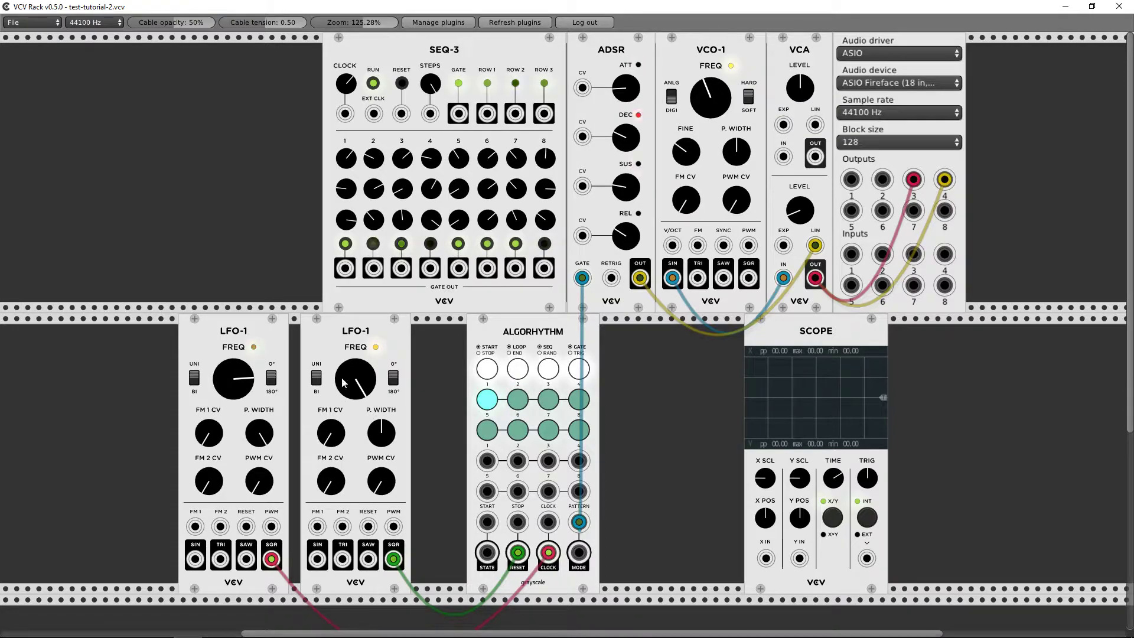
pyautogui.moveTo(342, 377); pyautogui.dragTo(342, 364)
# Turn off Algorhythm steps 2, 4 and 6 and lower the second LFO-1's FREQ to hear the resets.
pyautogui.click(522, 396)
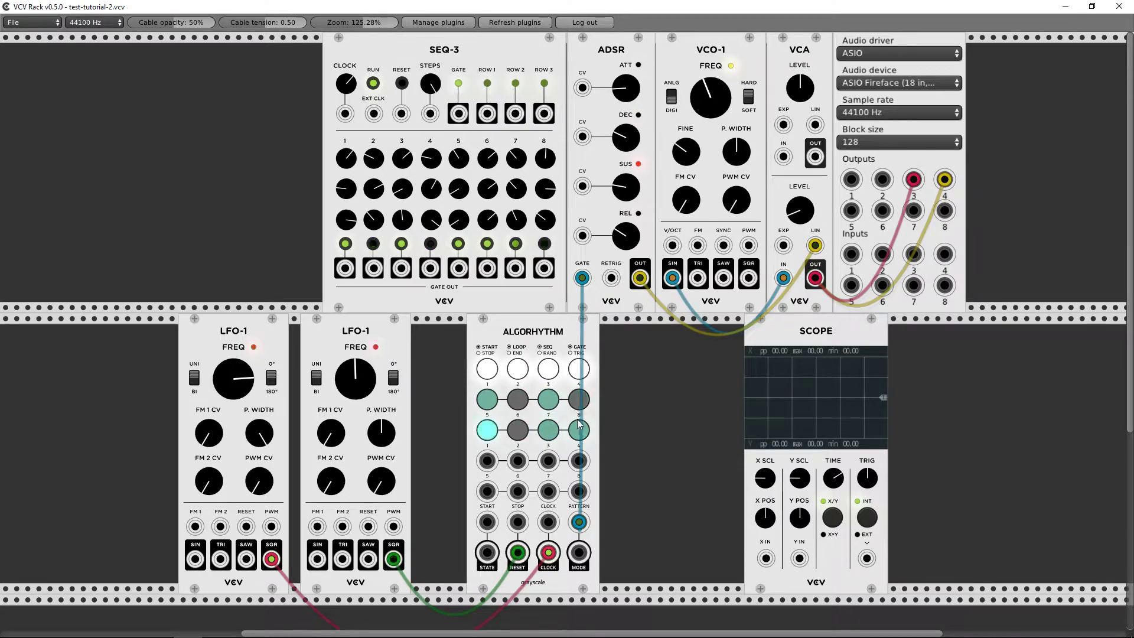
pyautogui.moveTo(354, 378); pyautogui.dragTo(355, 413)
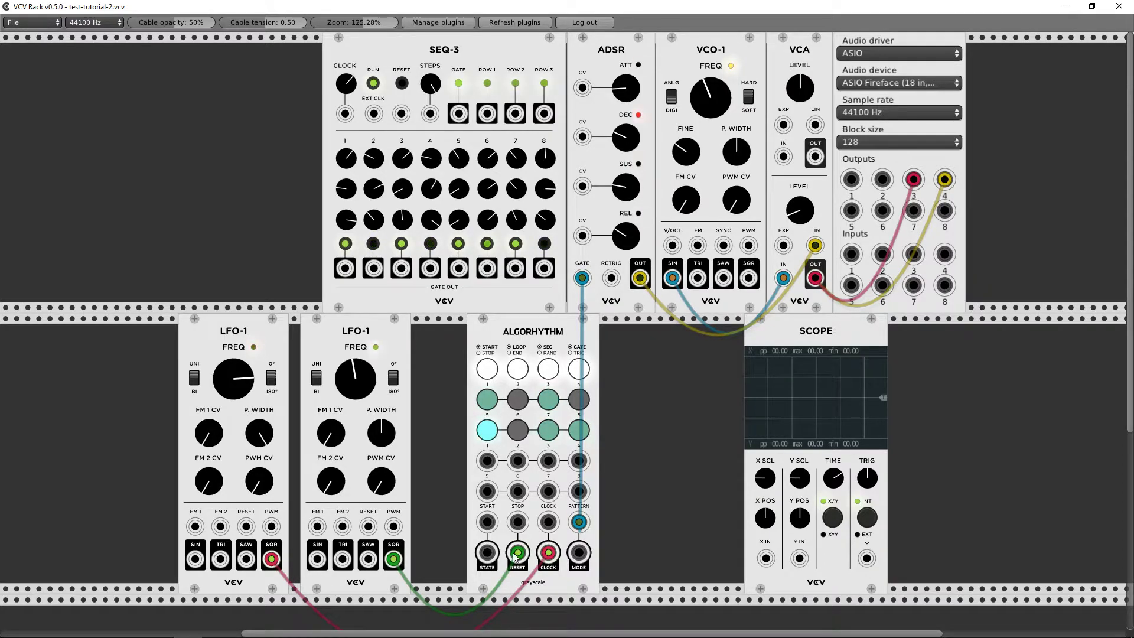
# Patch the second LFO-1's SQR output to Algorhythm's MODE input instead of RESET, raise its FREQ, and unplug the cable.
pyautogui.moveTo(512, 555); pyautogui.dragTo(578, 553)
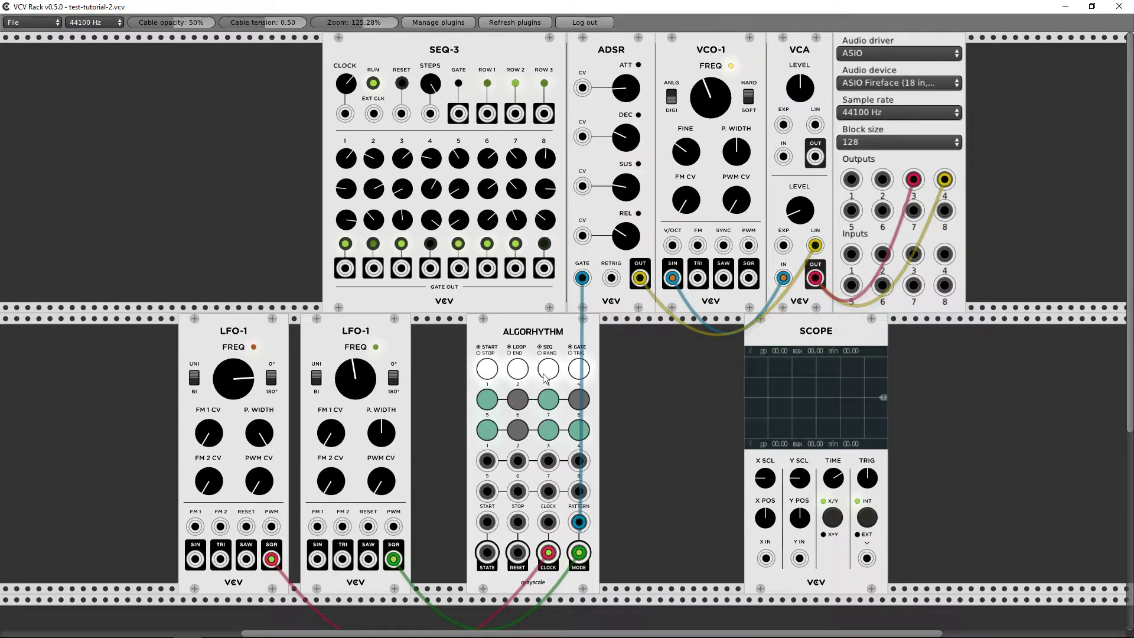
pyautogui.moveTo(351, 377)
pyautogui.mouseDown()
pyautogui.moveTo(352, 312)
pyautogui.moveTo(352, 366)
pyautogui.mouseUp()
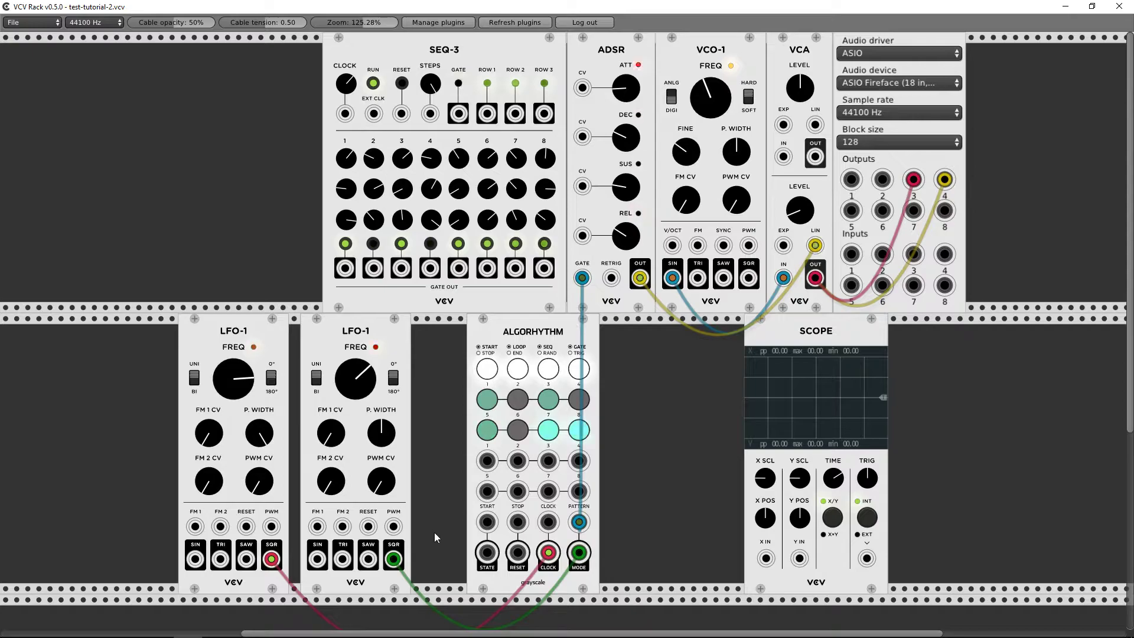
pyautogui.moveTo(394, 559); pyautogui.dragTo(452, 532)
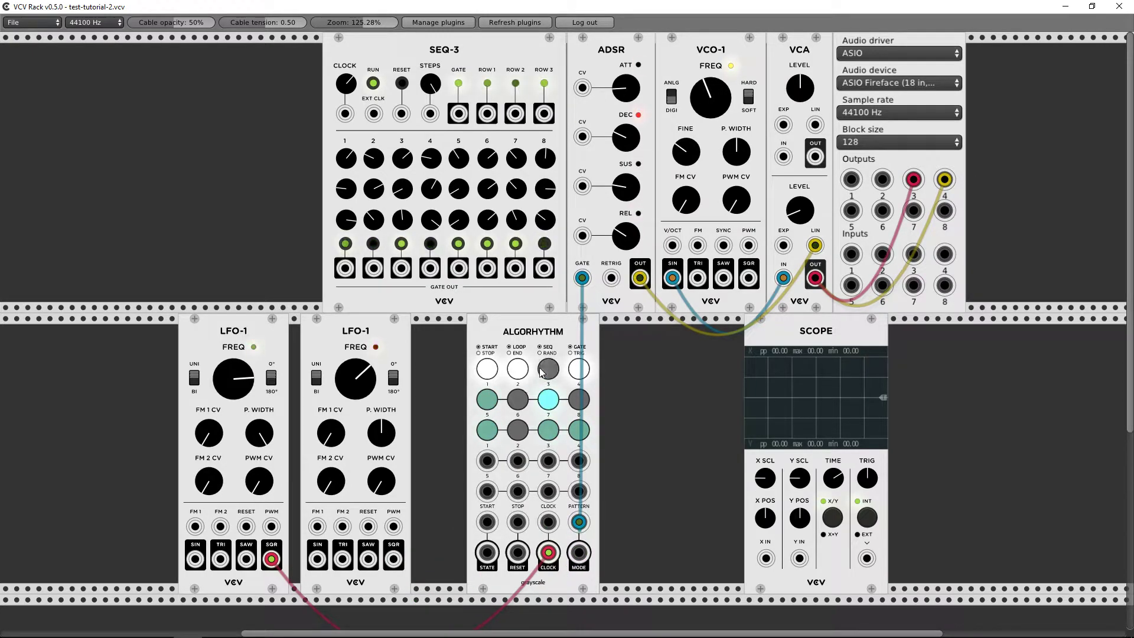
# Stop Algorhythm and switch its playback from LOOP to END.
pyautogui.click(485, 370)
pyautogui.click(513, 371)
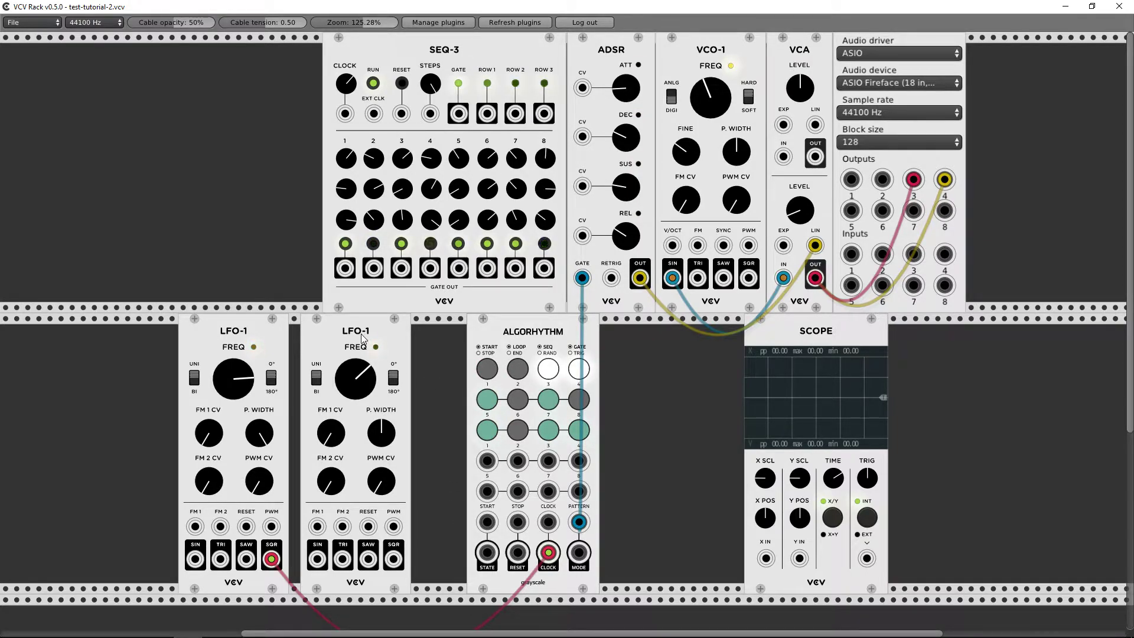
# Delete the second LFO-1 and move Algorhythm into the freed space near the first LFO-1.
pyautogui.press('Delete')
pyautogui.moveTo(506, 330); pyautogui.dragTo(373, 330)
# Duplicate the Algorhythm module, set the copy to GATE mode, and place it slightly apart from the original.
pyautogui.rightClick(393, 329)
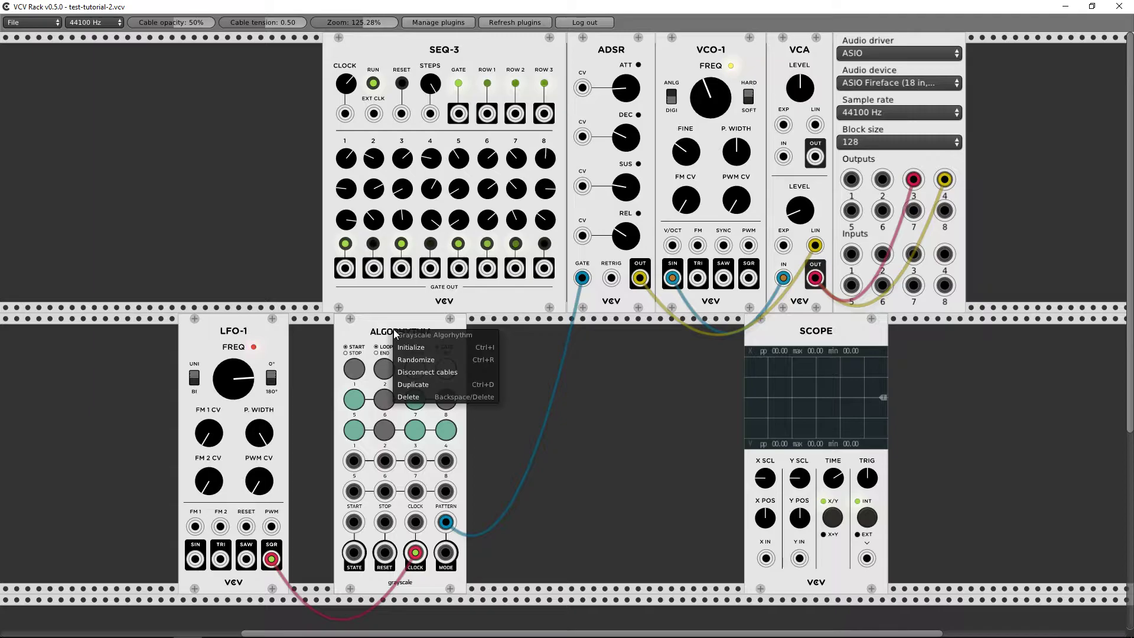
pyautogui.click(414, 385)
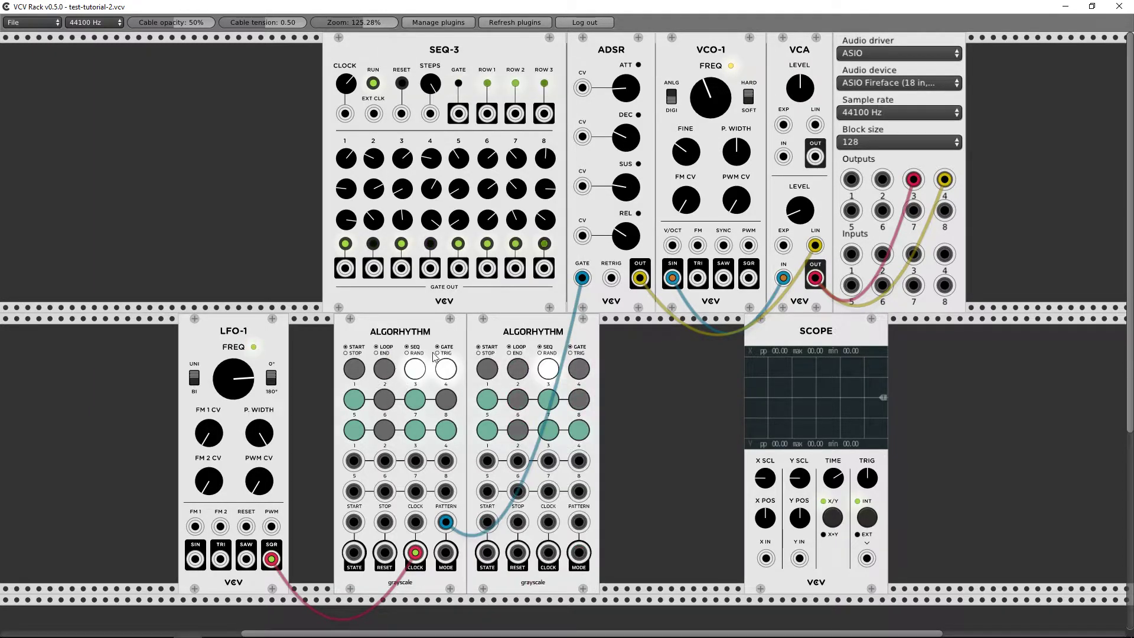
pyautogui.moveTo(502, 355)
pyautogui.mouseDown()
pyautogui.moveTo(584, 354)
pyautogui.moveTo(497, 345)
pyautogui.mouseUp()
pyautogui.click(574, 367)
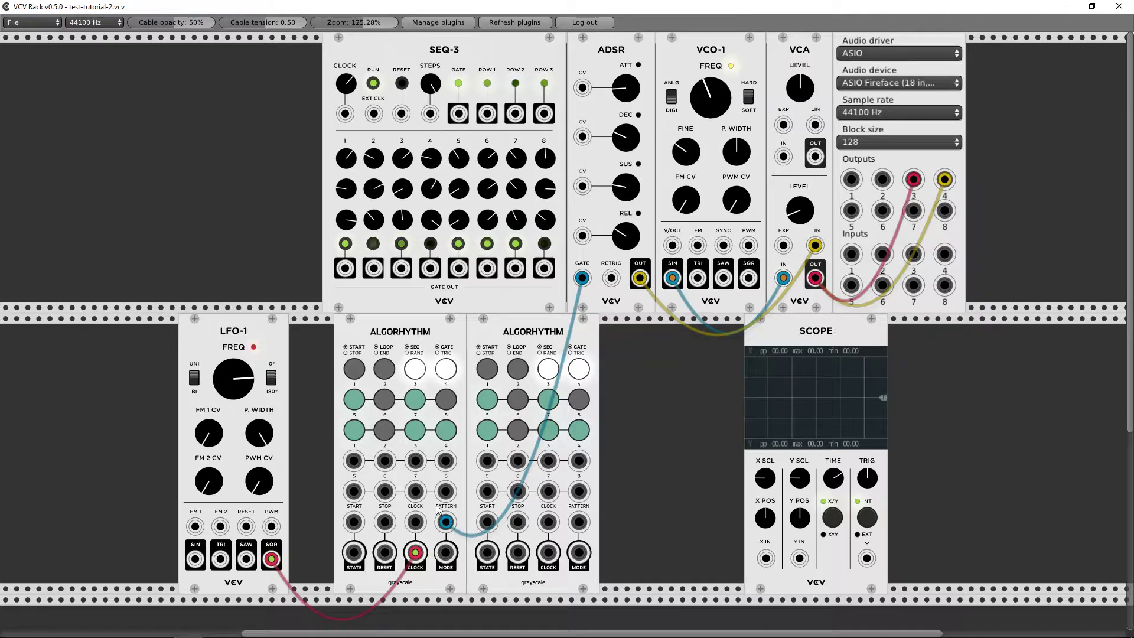
pyautogui.moveTo(510, 344)
pyautogui.mouseDown()
pyautogui.moveTo(562, 339)
pyautogui.moveTo(530, 349)
pyautogui.mouseUp()
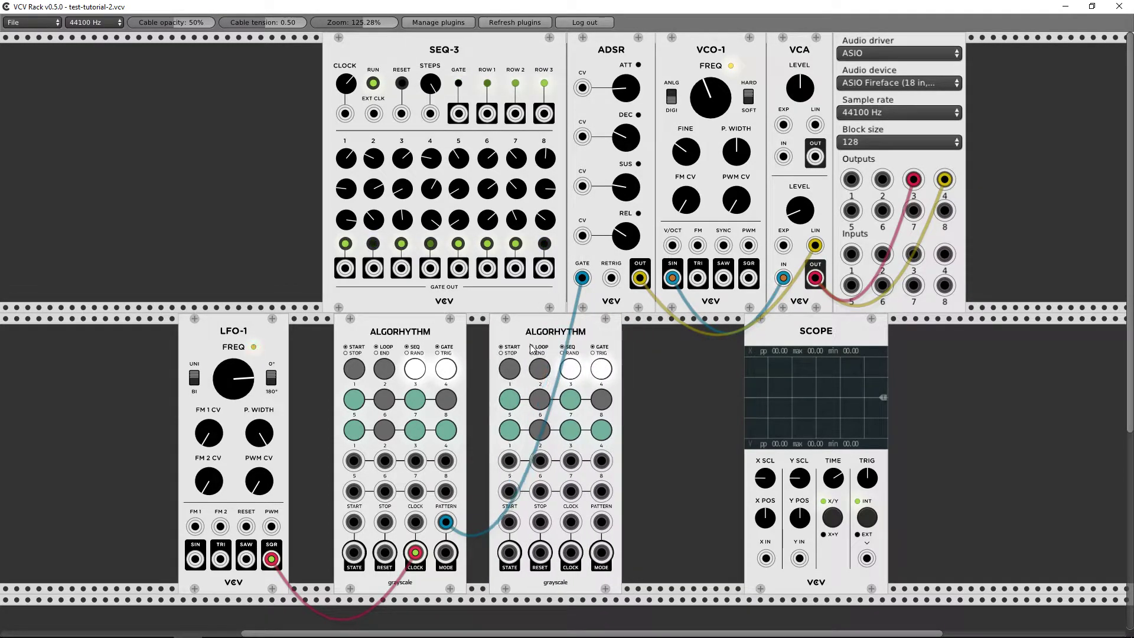
# Chain the first Algorhythm's STOP output to the second's STATE input and clock the second from LFO-1's SQR output.
pyautogui.moveTo(382, 522); pyautogui.dragTo(511, 566)
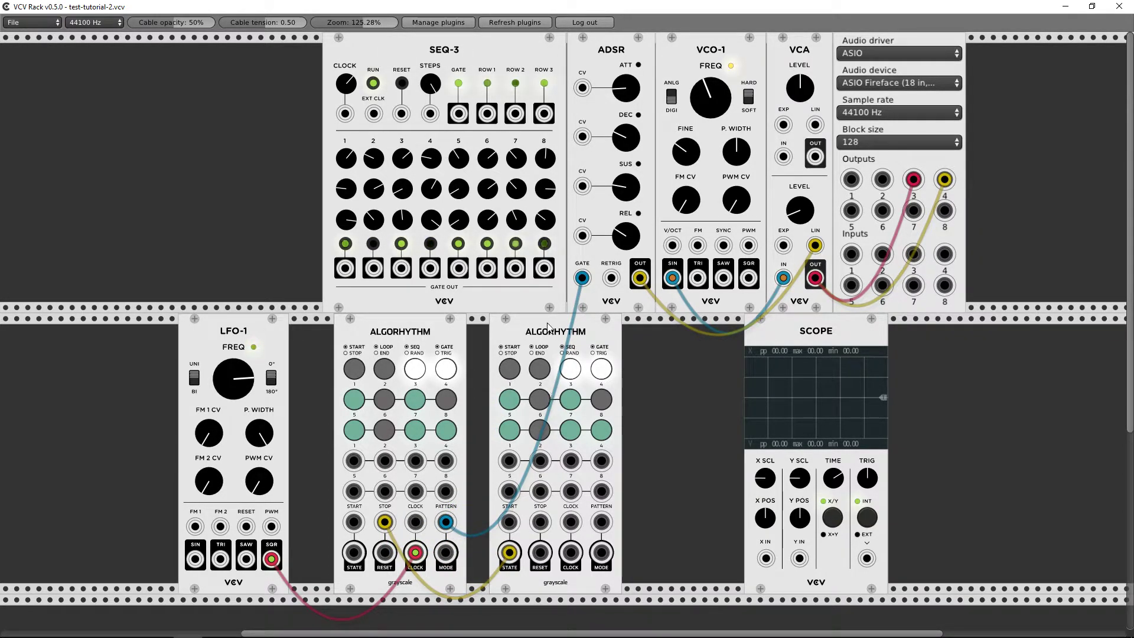
pyautogui.click(355, 371)
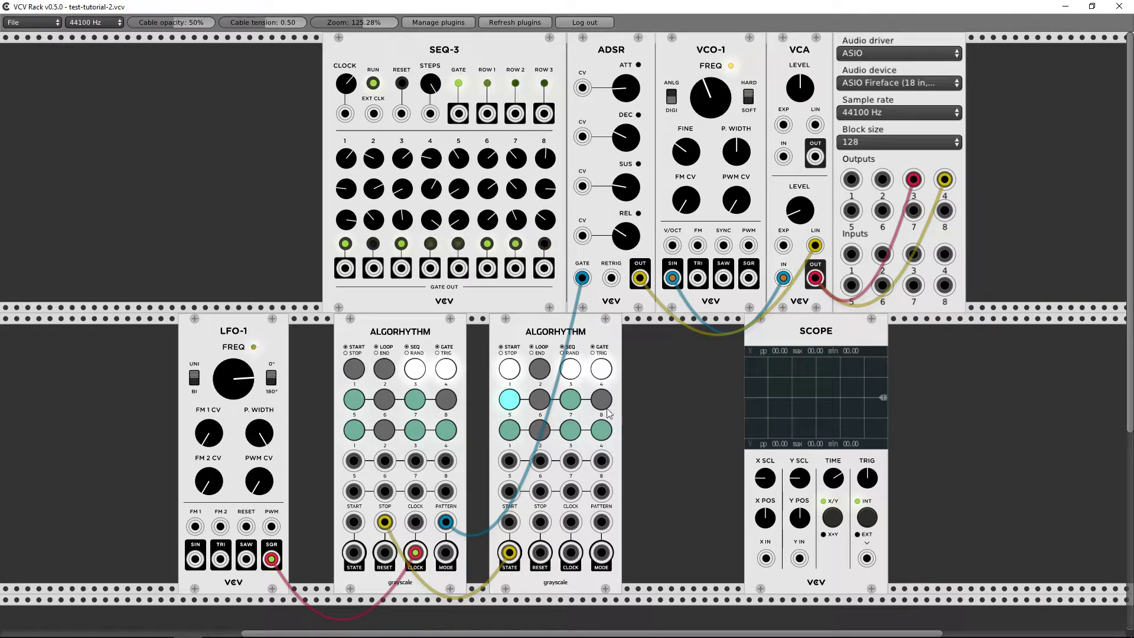
pyautogui.moveTo(571, 552); pyautogui.dragTo(271, 559)
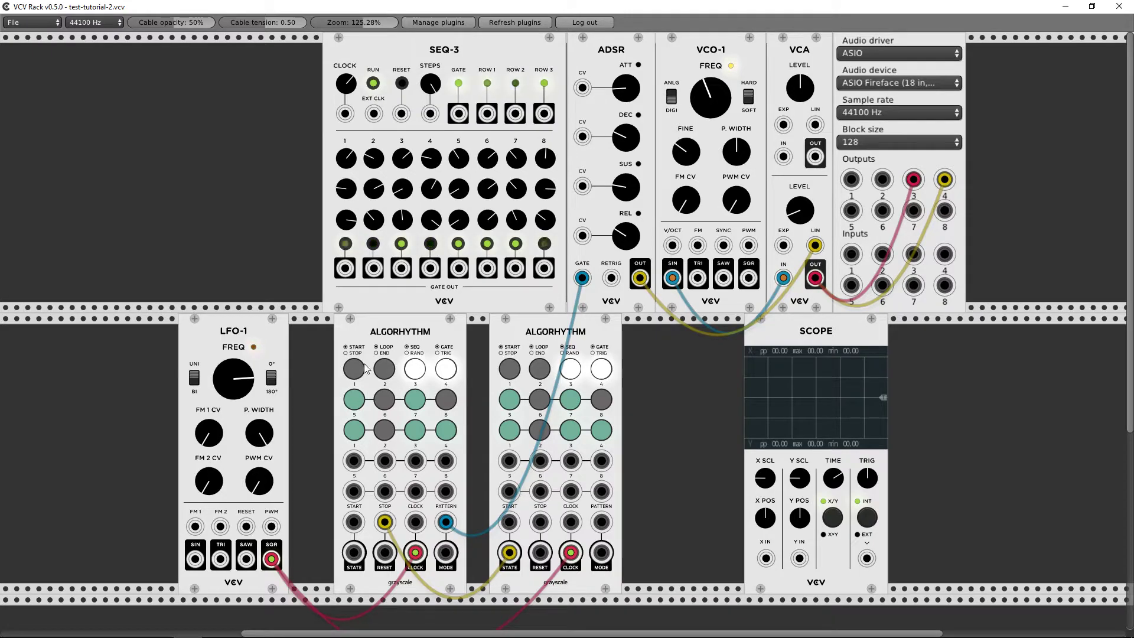
# Try to patch the second Algorhythm's PATTERN output to the ADSR's GATE input as well.
pyautogui.moveTo(551, 418)
pyautogui.mouseDown()
pyautogui.moveTo(629, 423)
pyautogui.moveTo(573, 421)
pyautogui.mouseUp()
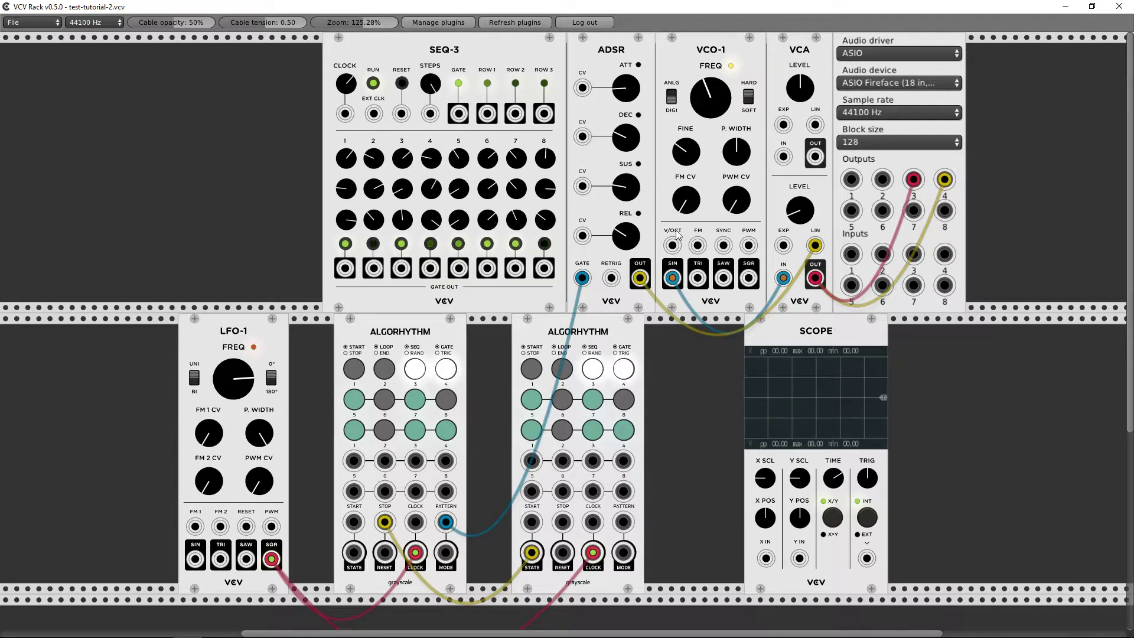
pyautogui.moveTo(622, 519); pyautogui.dragTo(594, 280)
# Place the second Algorhythm against the first, move Scope farther away, and add a Grayscale Binary module between them.
pyautogui.moveTo(576, 336); pyautogui.dragTo(518, 346)
pyautogui.moveTo(782, 322); pyautogui.dragTo(869, 321)
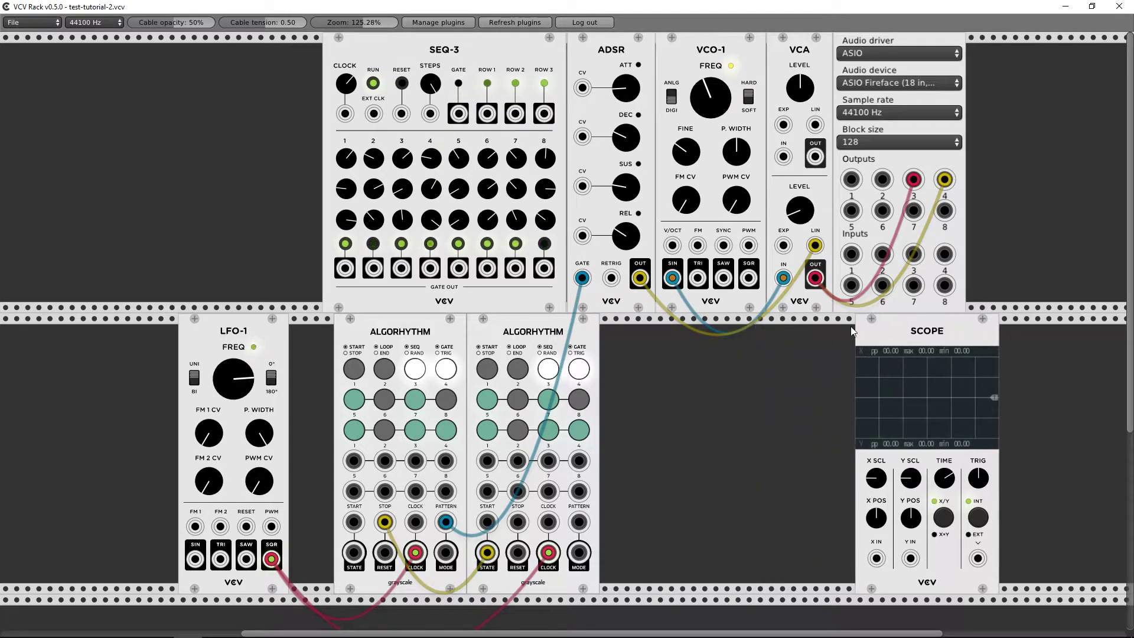
pyautogui.rightClick(725, 373)
pyautogui.click(592, 387)
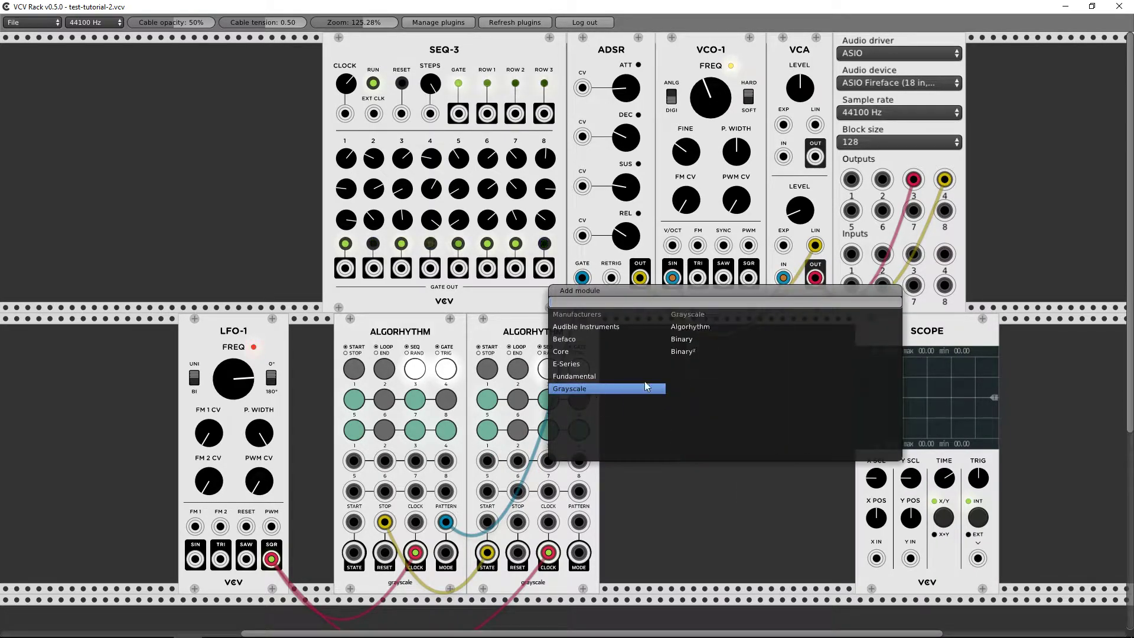
pyautogui.click(692, 343)
pyautogui.moveTo(720, 357); pyautogui.dragTo(686, 357)
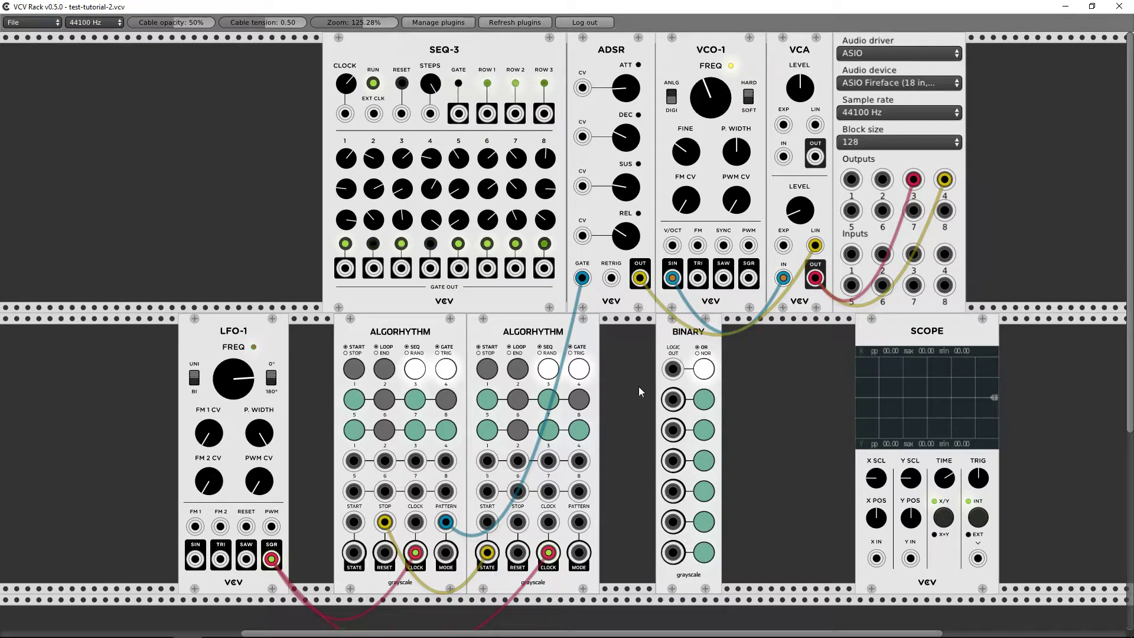
# Route both Algorhythm PATTERN outputs through Binary's LOGIC OUT to the ADSR GATE, and patch the second Algorhythm's STOP to the first's STATE.
pyautogui.moveTo(444, 523); pyautogui.dragTo(666, 342)
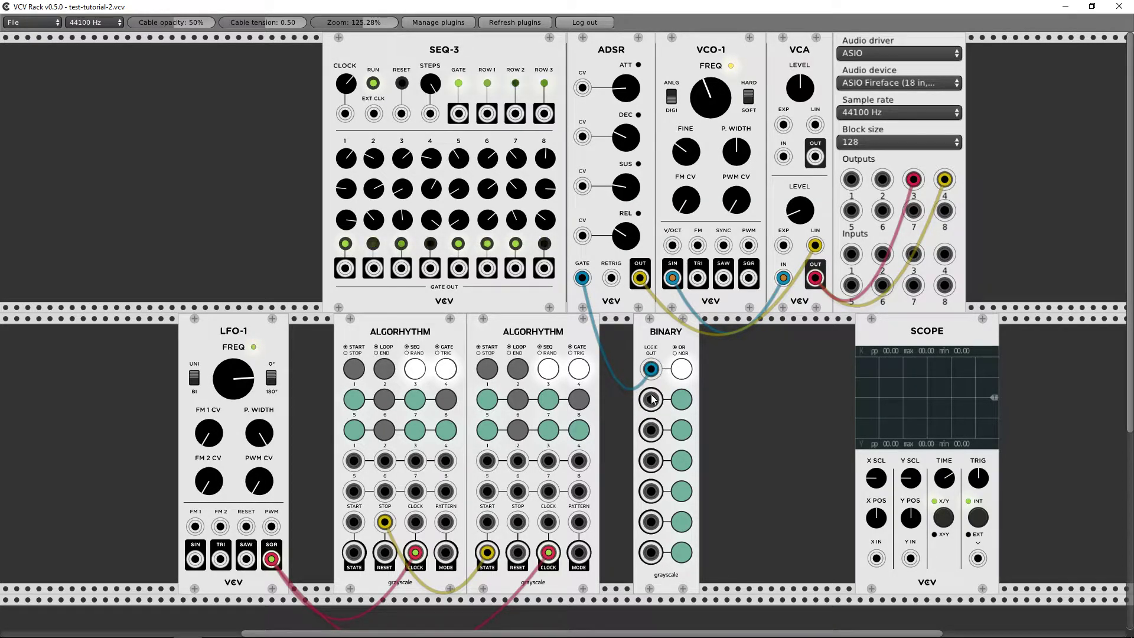
pyautogui.moveTo(656, 411); pyautogui.dragTo(446, 521)
pyautogui.moveTo(580, 522)
pyautogui.mouseDown()
pyautogui.moveTo(659, 438)
pyautogui.moveTo(650, 430)
pyautogui.moveTo(578, 521)
pyautogui.mouseUp()
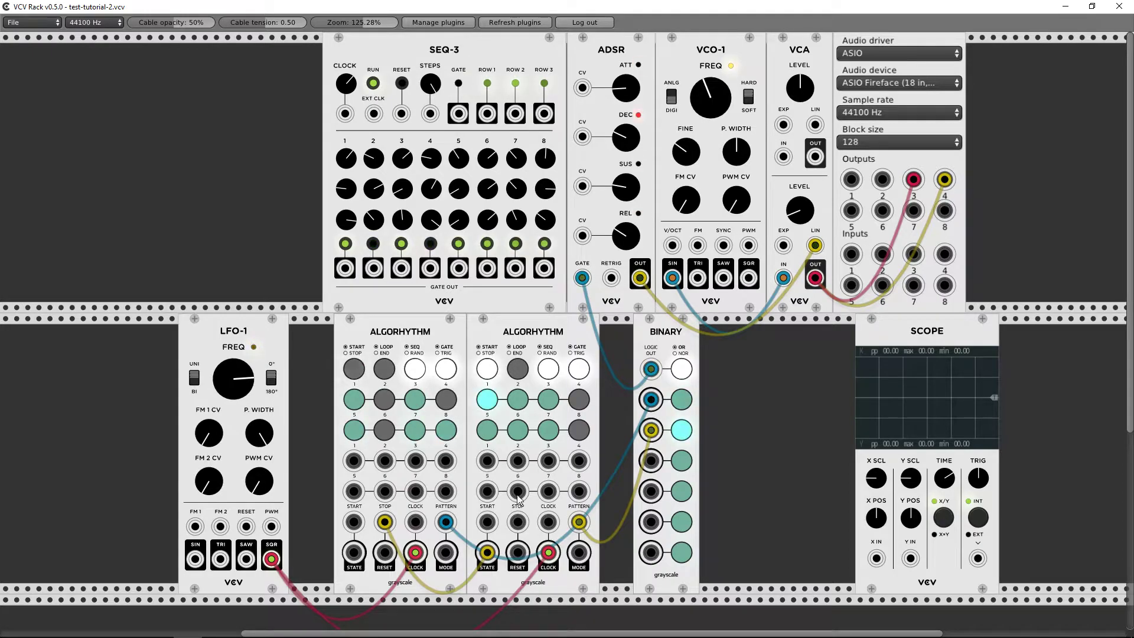
pyautogui.moveTo(518, 524); pyautogui.dragTo(353, 552)
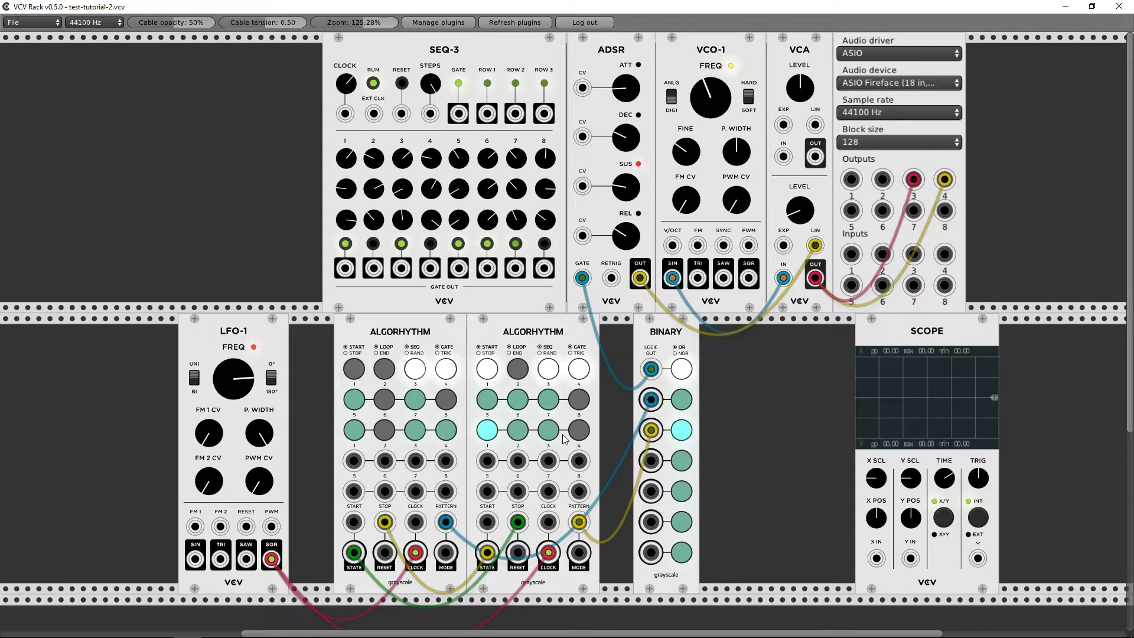
# Disconnect the cables from Binary's inputs and delete both Algorhythm modules.
pyautogui.moveTo(650, 397); pyautogui.dragTo(628, 420)
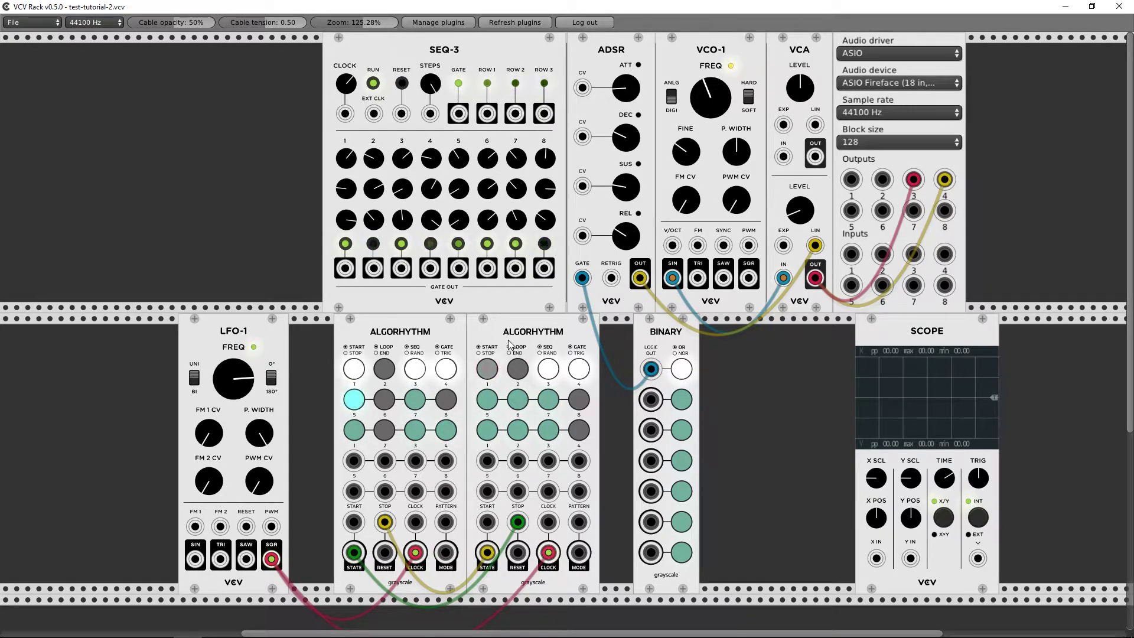
pyautogui.press('Delete')
pyautogui.press('Delete')
# Add a second LFO-1 beside the first and patch both SQR outputs to Binary's first two inputs.
pyautogui.rightClick(353, 380)
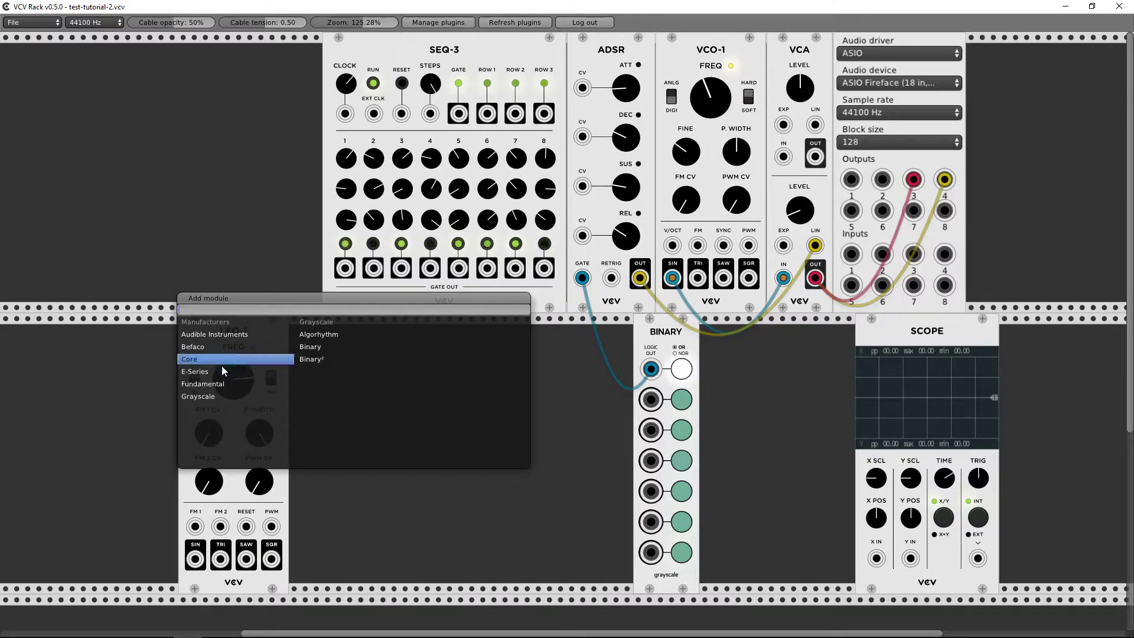
pyautogui.moveTo(218, 383)
pyautogui.click(305, 383)
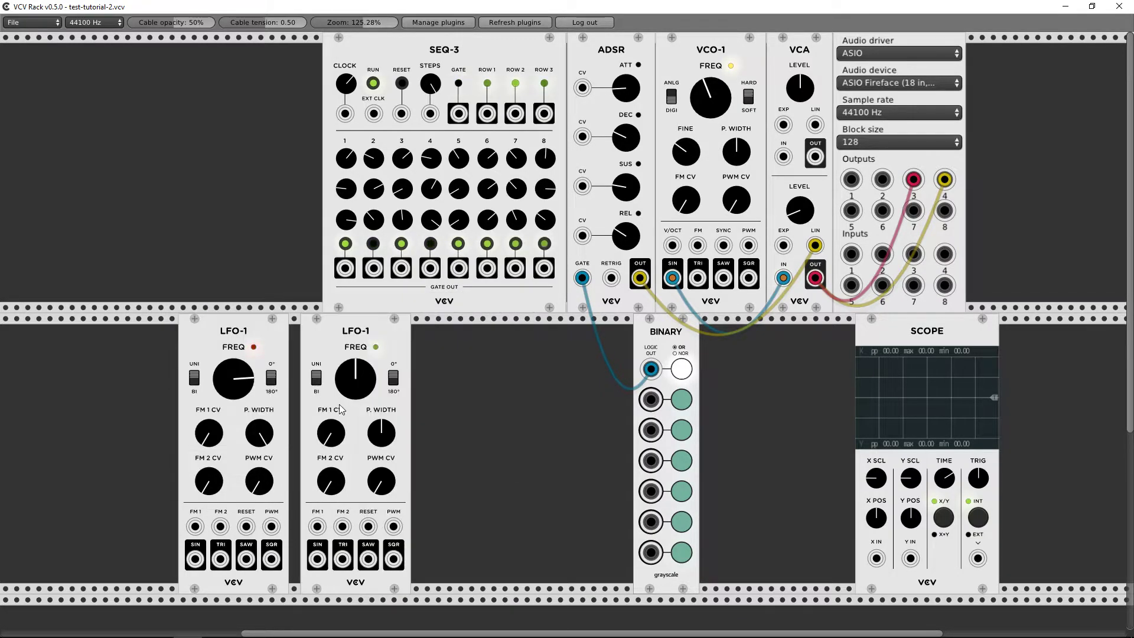
pyautogui.moveTo(271, 566); pyautogui.dragTo(647, 400)
pyautogui.moveTo(392, 558)
pyautogui.mouseDown()
pyautogui.moveTo(403, 581)
pyautogui.moveTo(643, 427)
pyautogui.moveTo(533, 462)
pyautogui.moveTo(632, 433)
pyautogui.moveTo(393, 557)
pyautogui.mouseUp()
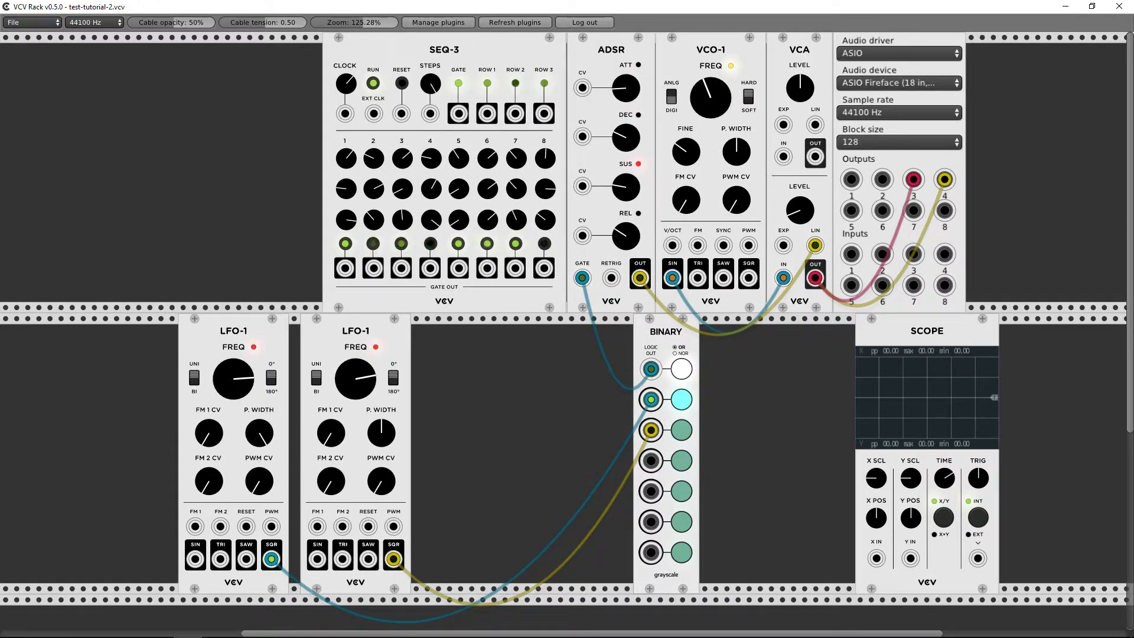
# Adjust the first LFO-1's FREQ and reset its P. WIDTH to the centre.
pyautogui.moveTo(238, 375); pyautogui.dragTo(238, 327)
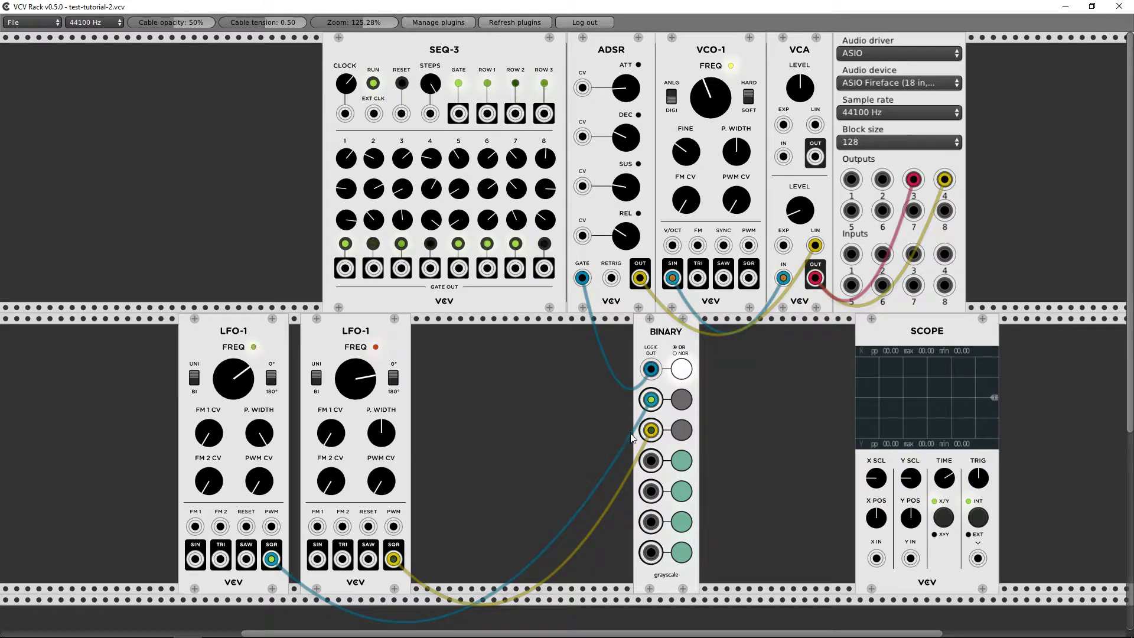
pyautogui.rightClick(260, 425)
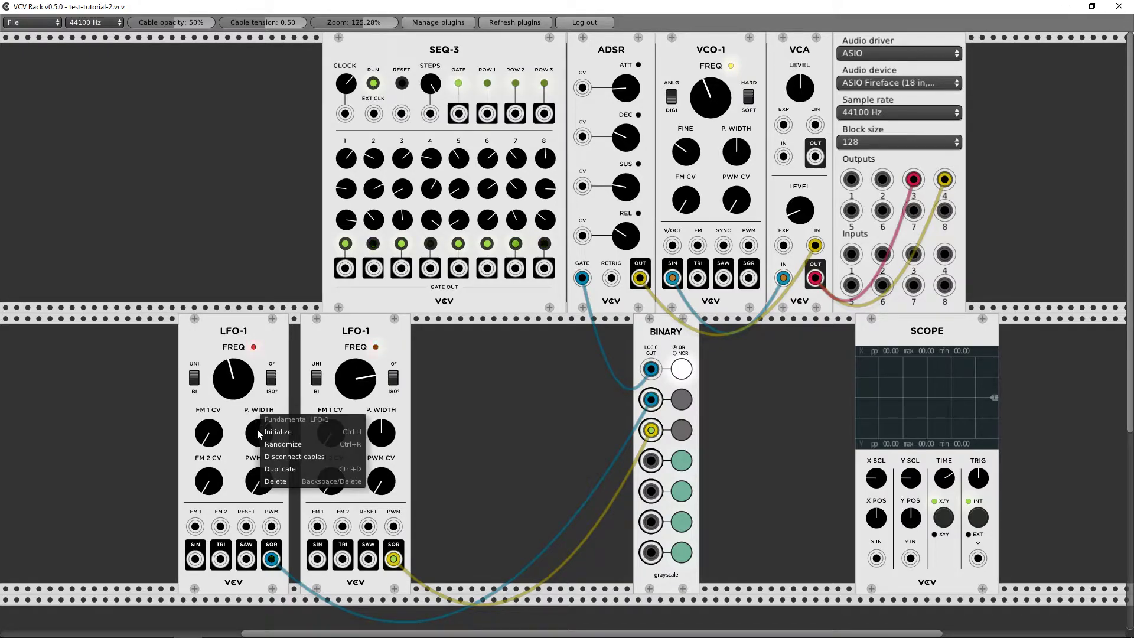
pyautogui.click(257, 432)
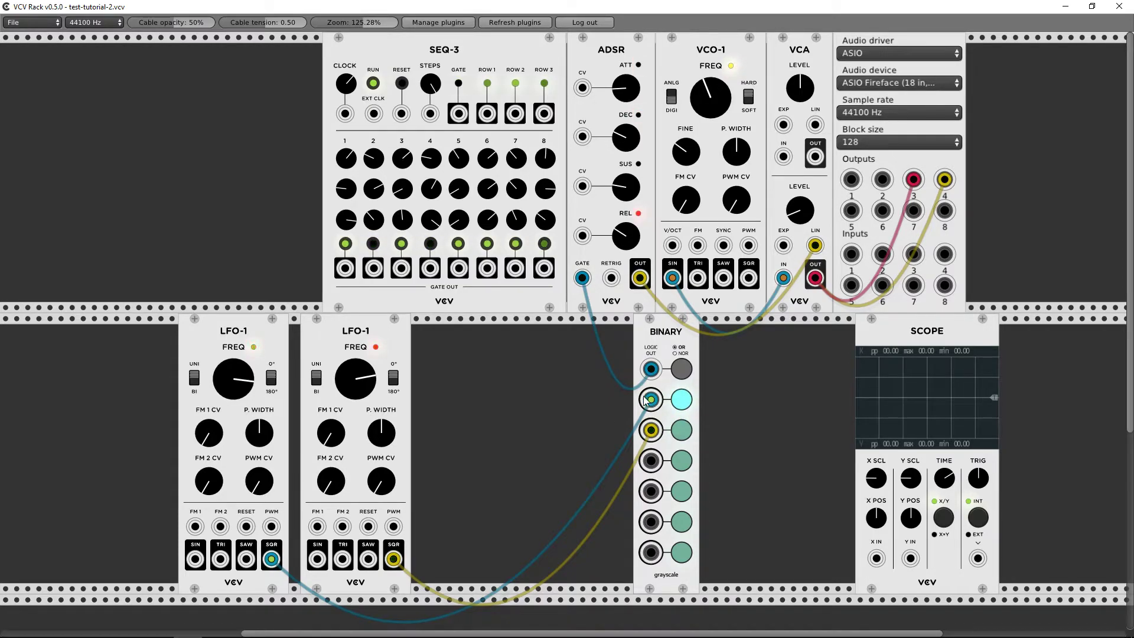
# Add a VCO-1 beside the second LFO-1 and patch its SQR output to Binary's first input in place of the first LFO-1.
pyautogui.rightClick(456, 396)
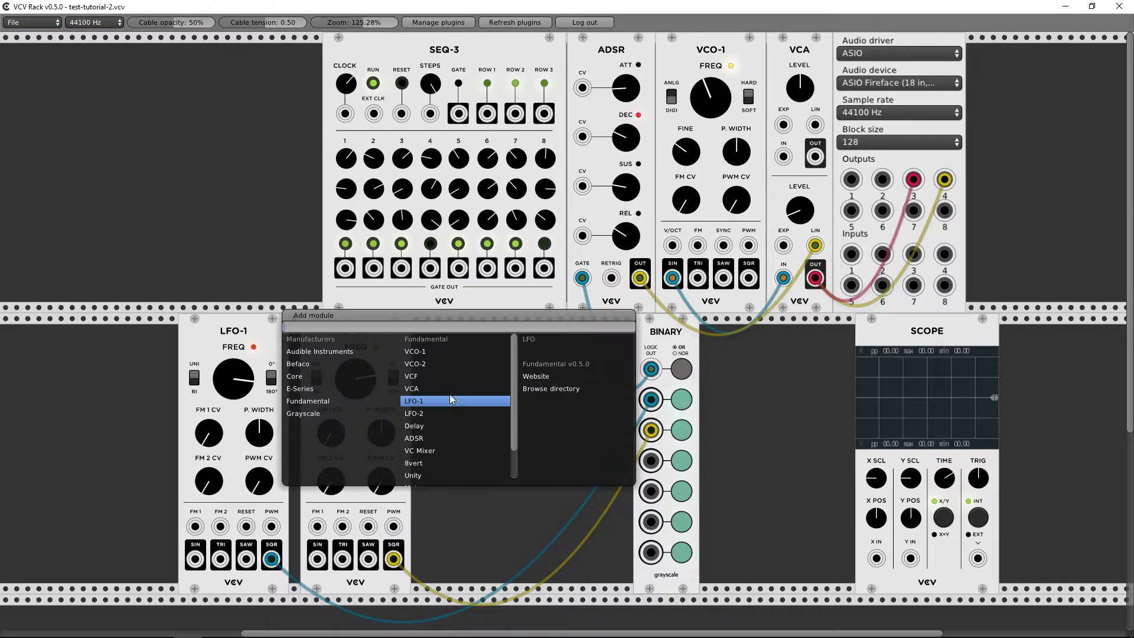
pyautogui.click(430, 356)
pyautogui.moveTo(506, 557); pyautogui.dragTo(575, 499)
pyautogui.moveTo(651, 400); pyautogui.dragTo(601, 463)
pyautogui.moveTo(505, 558); pyautogui.dragTo(651, 400)
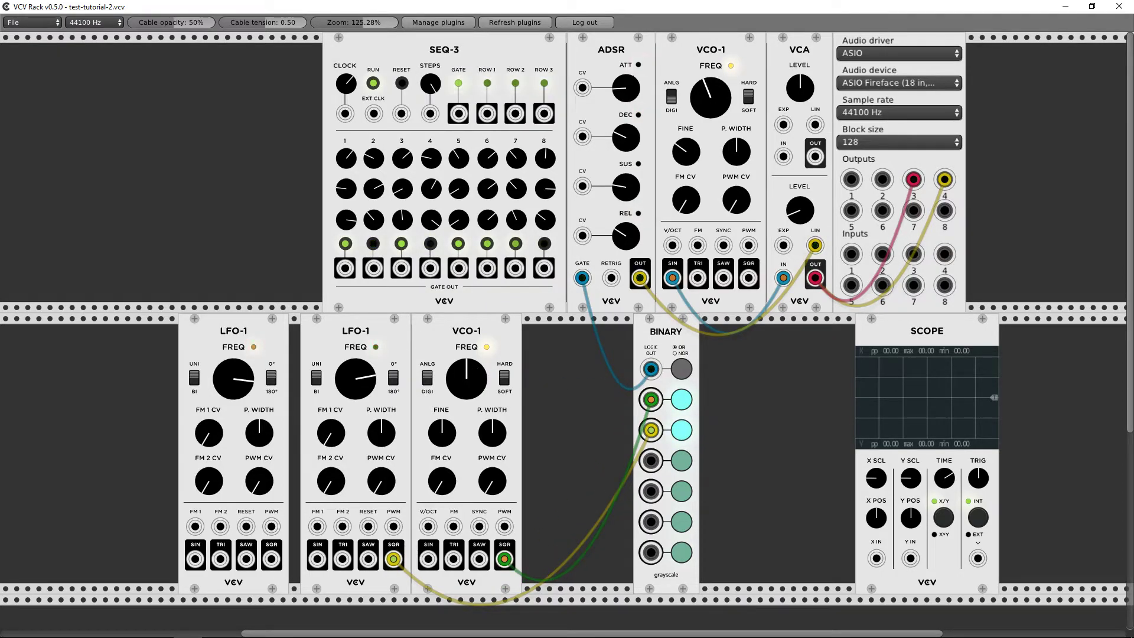
# Switch Binary to OR logic and tune the new VCO-1's FREQ and P. WIDTH, keeping the module beside the second LFO-1.
pyautogui.click(679, 369)
pyautogui.moveTo(464, 379); pyautogui.dragTo(464, 453)
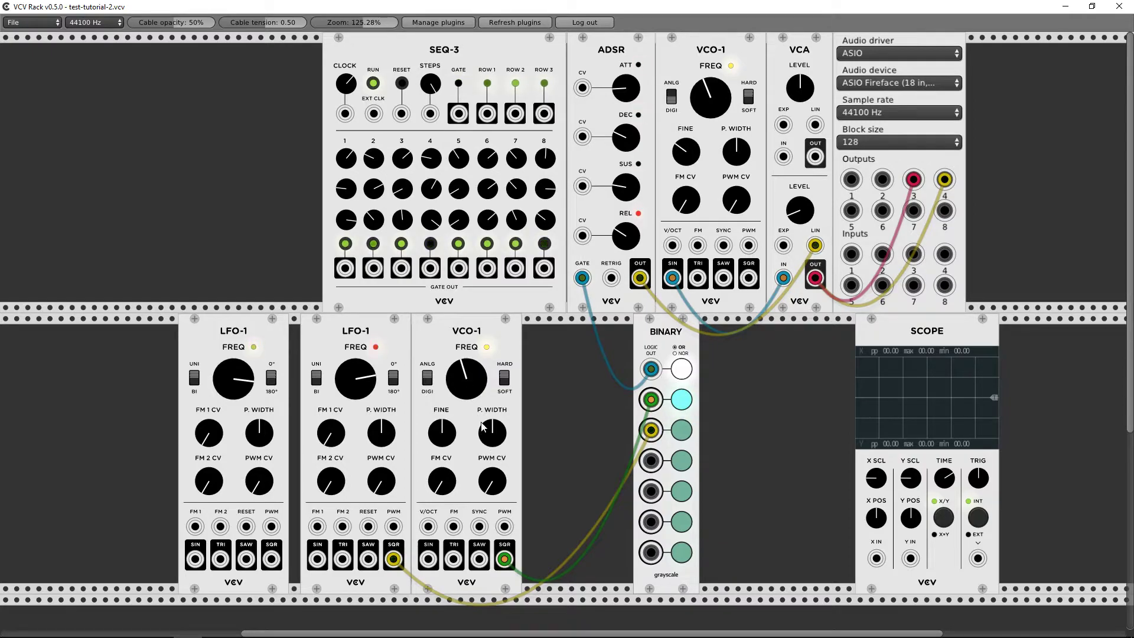
pyautogui.moveTo(467, 381); pyautogui.dragTo(493, 366)
pyautogui.moveTo(495, 429); pyautogui.dragTo(495, 415)
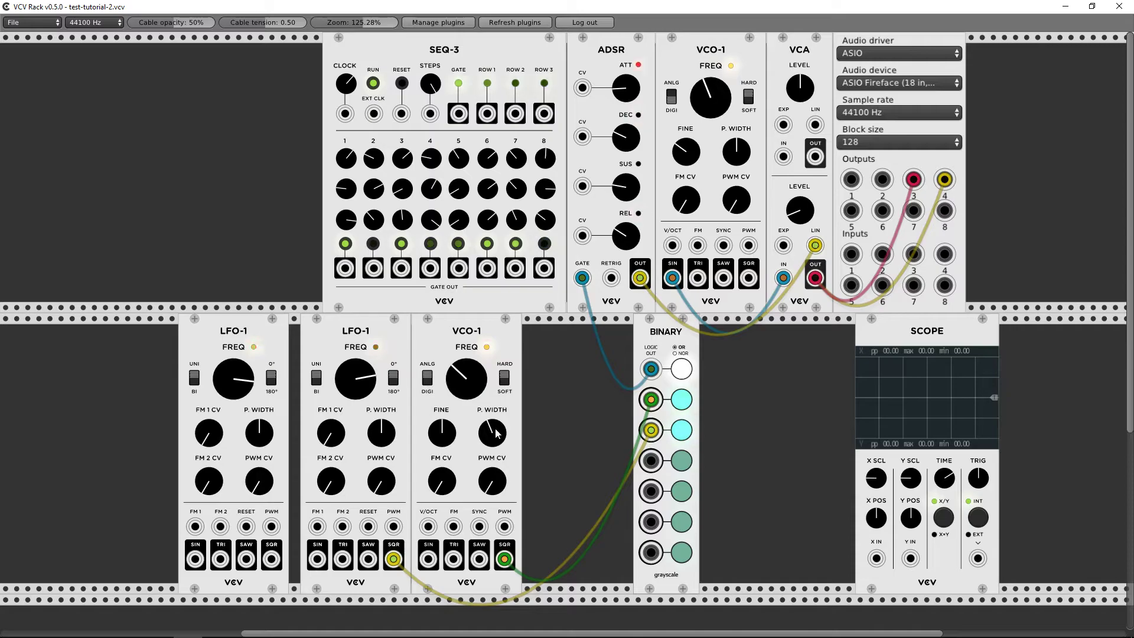
pyautogui.moveTo(442, 337); pyautogui.dragTo(488, 336)
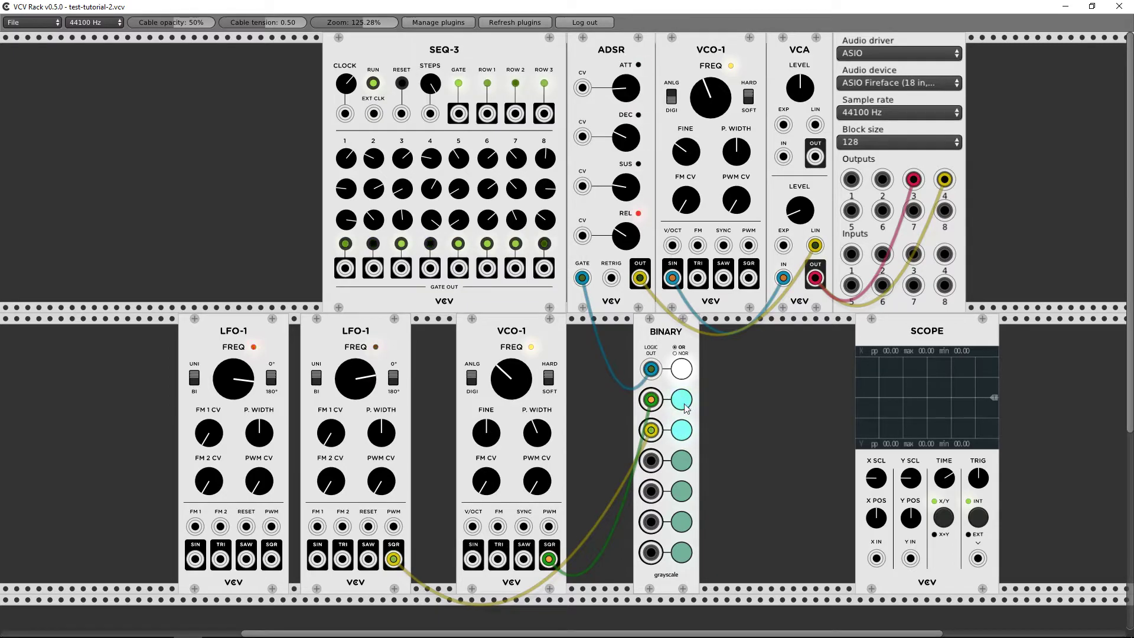
pyautogui.moveTo(509, 376)
pyautogui.mouseDown()
pyautogui.moveTo(509, 419)
pyautogui.moveTo(509, 381)
pyautogui.mouseUp()
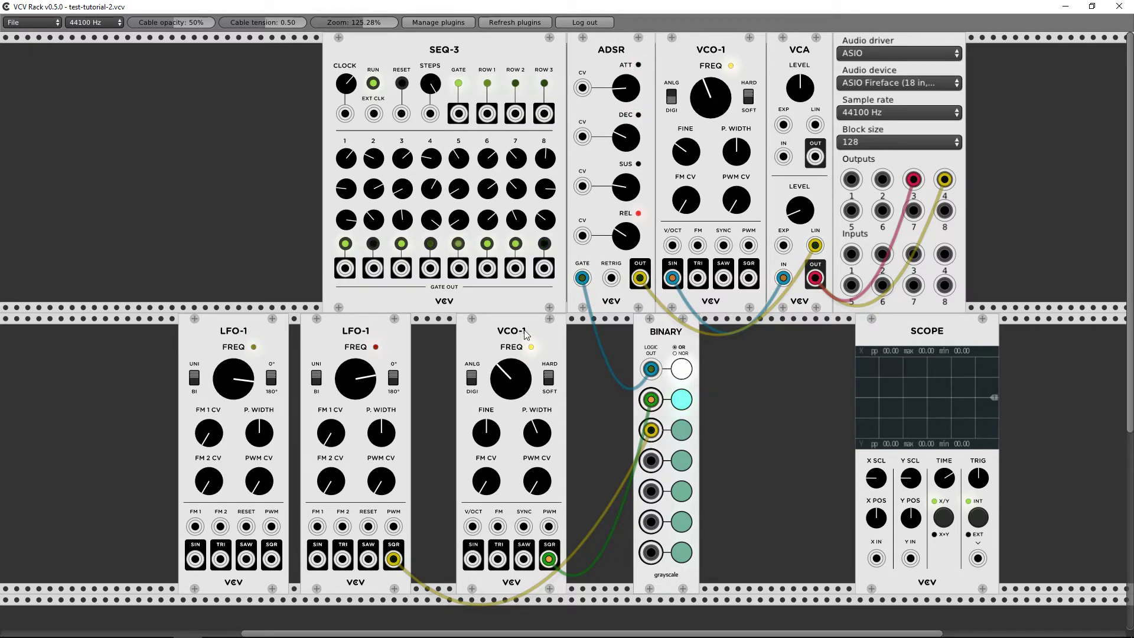
pyautogui.moveTo(526, 331); pyautogui.dragTo(480, 330)
# Patch Binary's LOGIC OUT directly to the VCA's IN and vary the FREQ of the second LFO-1 and the new VCO-1.
pyautogui.moveTo(782, 278); pyautogui.dragTo(789, 366)
pyautogui.moveTo(582, 278); pyautogui.dragTo(783, 277)
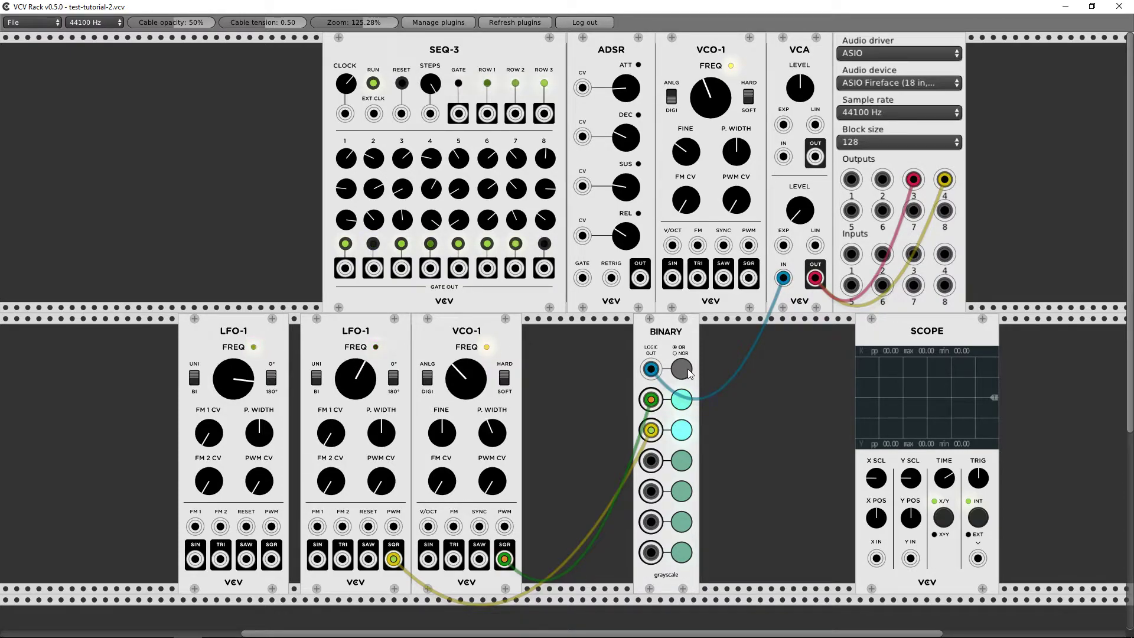
pyautogui.moveTo(355, 378); pyautogui.dragTo(355, 361)
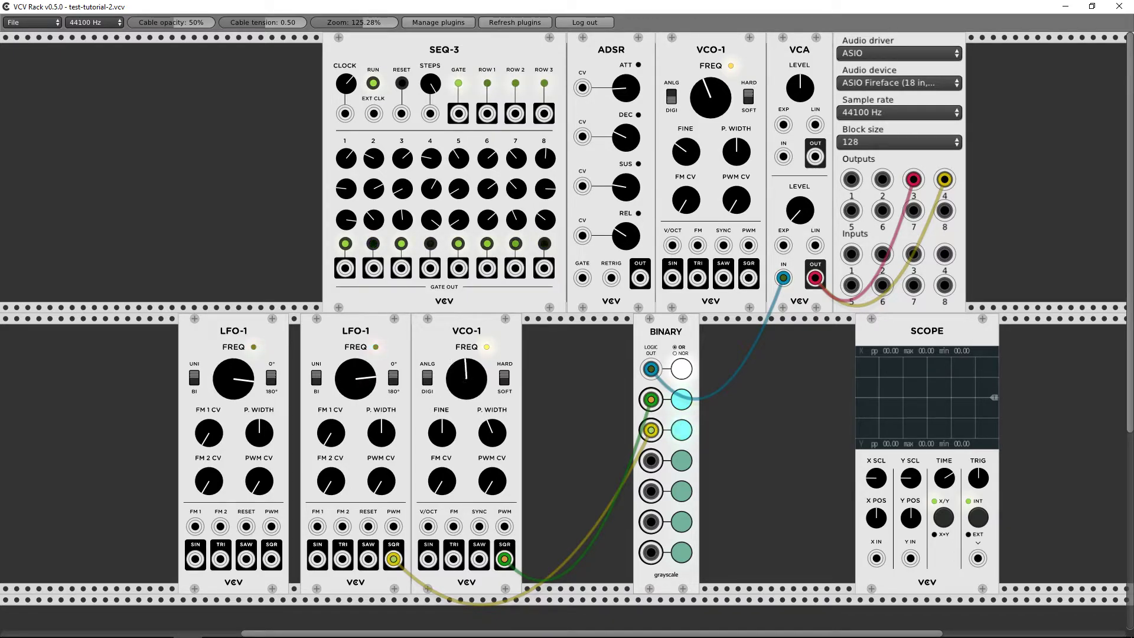
pyautogui.moveTo(466, 379); pyautogui.dragTo(466, 398)
pyautogui.moveTo(362, 372); pyautogui.dragTo(362, 380)
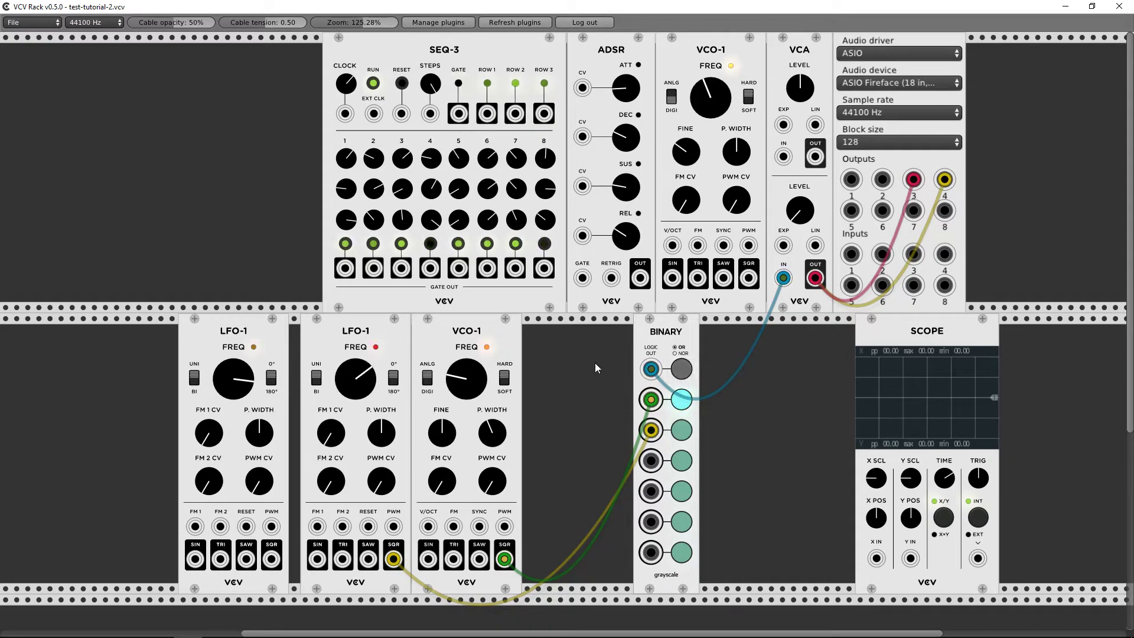
# Patch Binary's LOGIC OUT to Scope's X IN as well, lower the second LFO-1's FREQ, and adjust the lower VCO-1's P. WIDTH.
pyautogui.moveTo(651, 369); pyautogui.dragTo(876, 558)
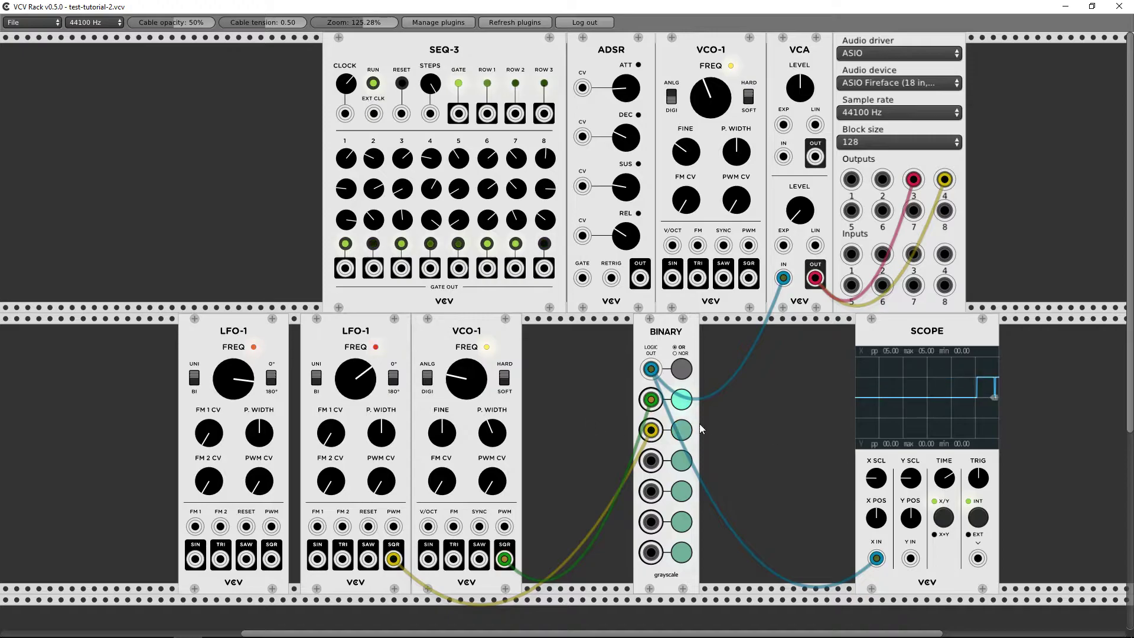
pyautogui.moveTo(363, 392); pyautogui.dragTo(363, 504)
pyautogui.moveTo(498, 428); pyautogui.dragTo(499, 408)
# Feed Binary's first input from VCO-1's TRI output instead of SQR, and readjust the FREQ of VCO-1 and the second LFO-1.
pyautogui.moveTo(505, 559); pyautogui.dragTo(454, 559)
pyautogui.moveTo(463, 395); pyautogui.dragTo(462, 376)
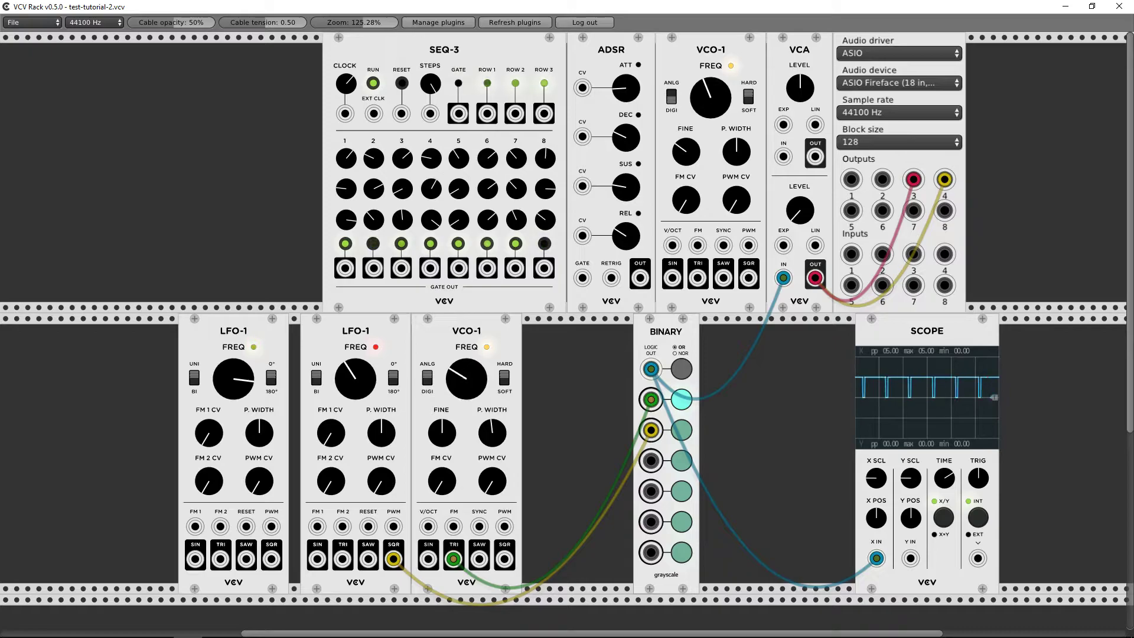
pyautogui.moveTo(361, 390); pyautogui.dragTo(361, 421)
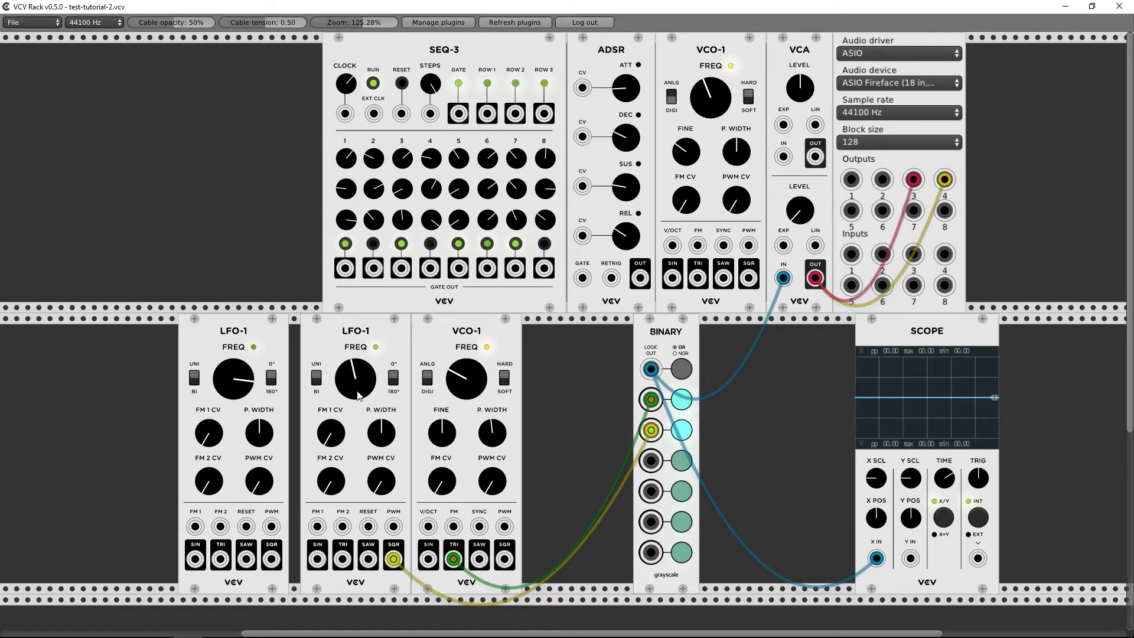
pyautogui.moveTo(337, 374); pyautogui.dragTo(339, 363)
# Try VCO-1's SIN and SAW outputs as Binary's first input, and return the cable to the SQR output.
pyautogui.moveTo(453, 559); pyautogui.dragTo(428, 558)
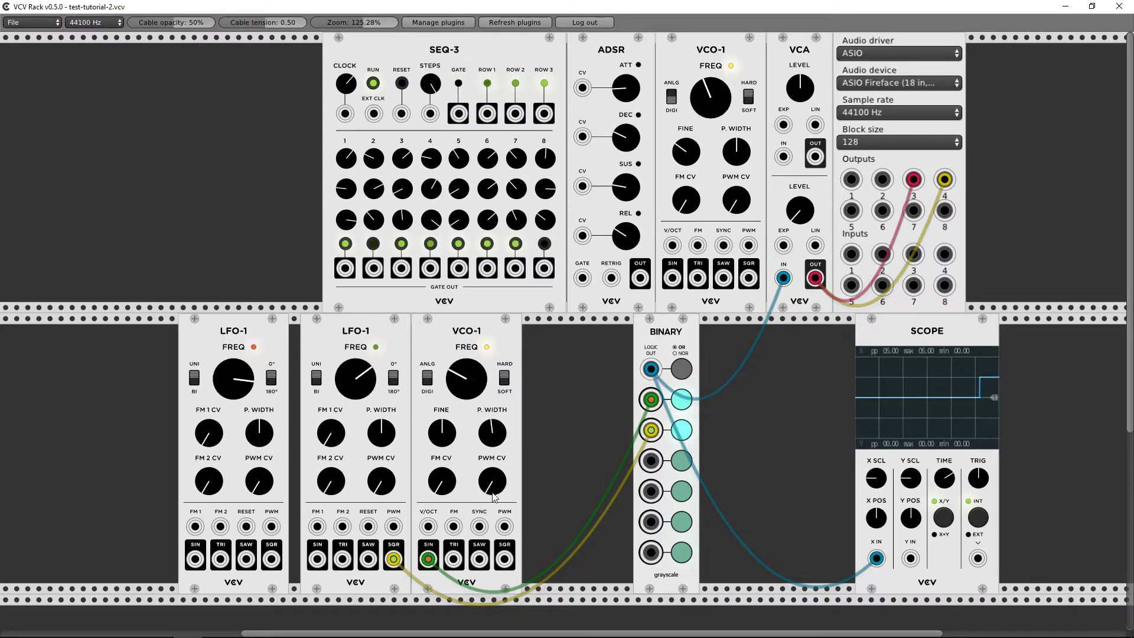
pyautogui.moveTo(428, 559); pyautogui.dragTo(479, 558)
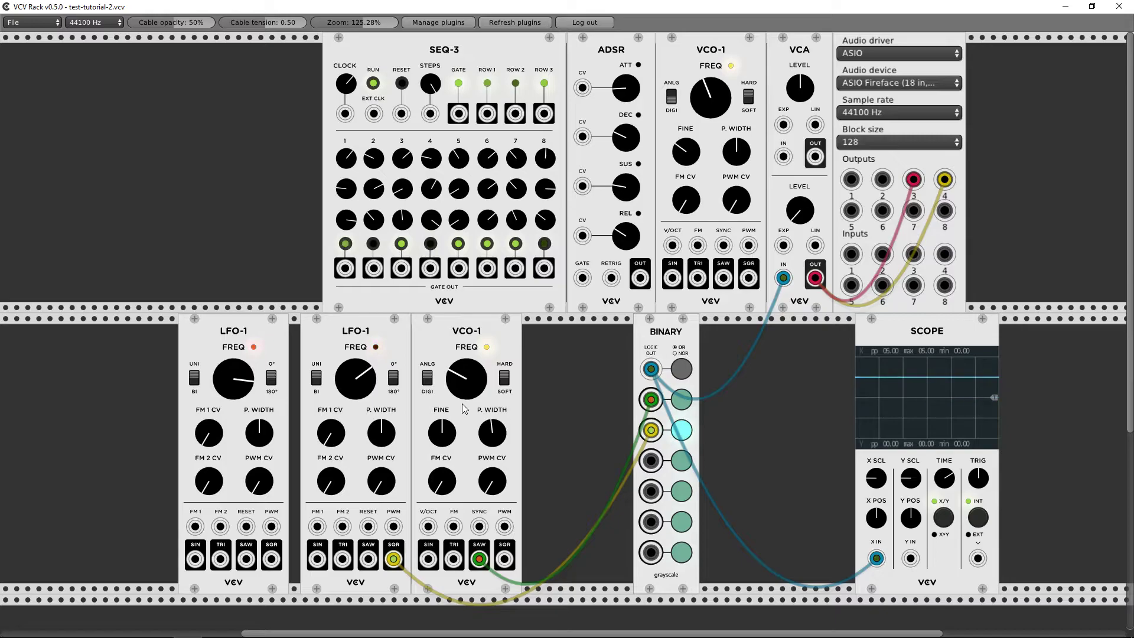
pyautogui.moveTo(479, 558); pyautogui.dragTo(504, 560)
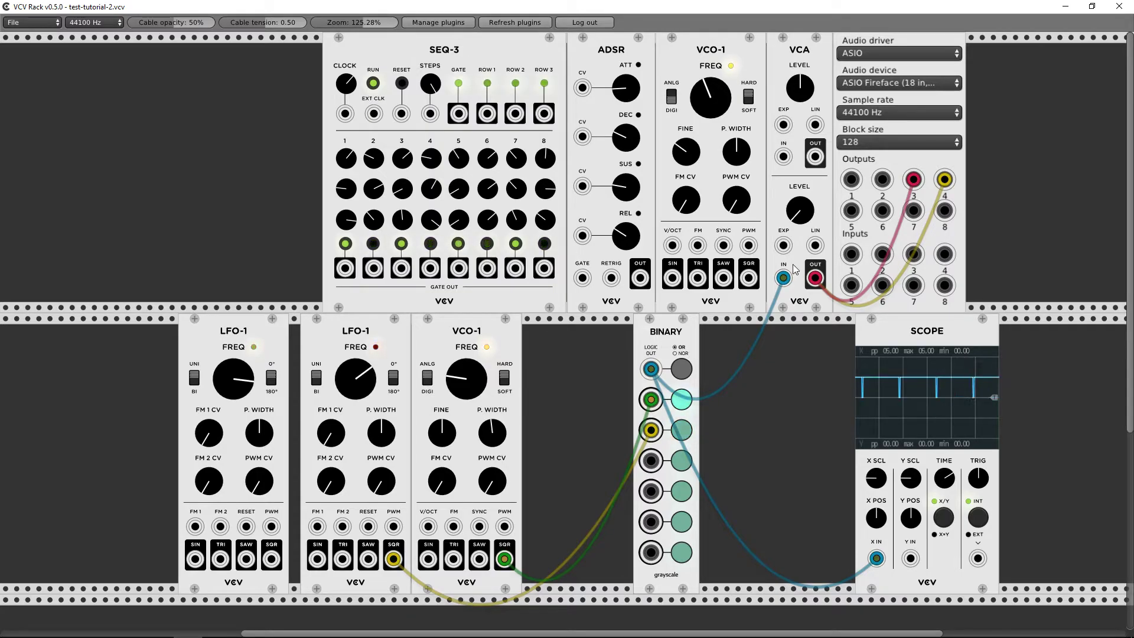
# Unplug Binary from the VCA and restore the upper voice: VCO-1 SIN to VCA IN, ADSR OUT to LIN, SEQ-3 GATE to ADSR GATE.
pyautogui.moveTo(783, 277)
pyautogui.mouseDown()
pyautogui.moveTo(672, 278)
pyautogui.moveTo(765, 281)
pyautogui.mouseUp()
pyautogui.moveTo(776, 279); pyautogui.dragTo(458, 112)
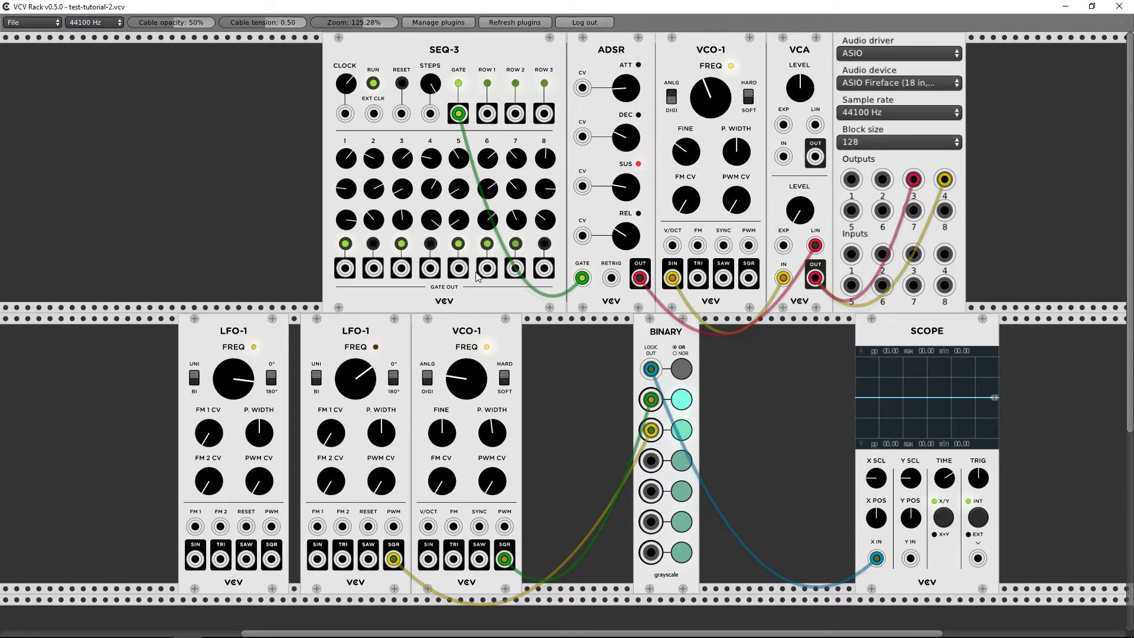
# Add a Grayscale Binary² module and place it between the lower VCO-1 and Binary.
pyautogui.rightClick(576, 331)
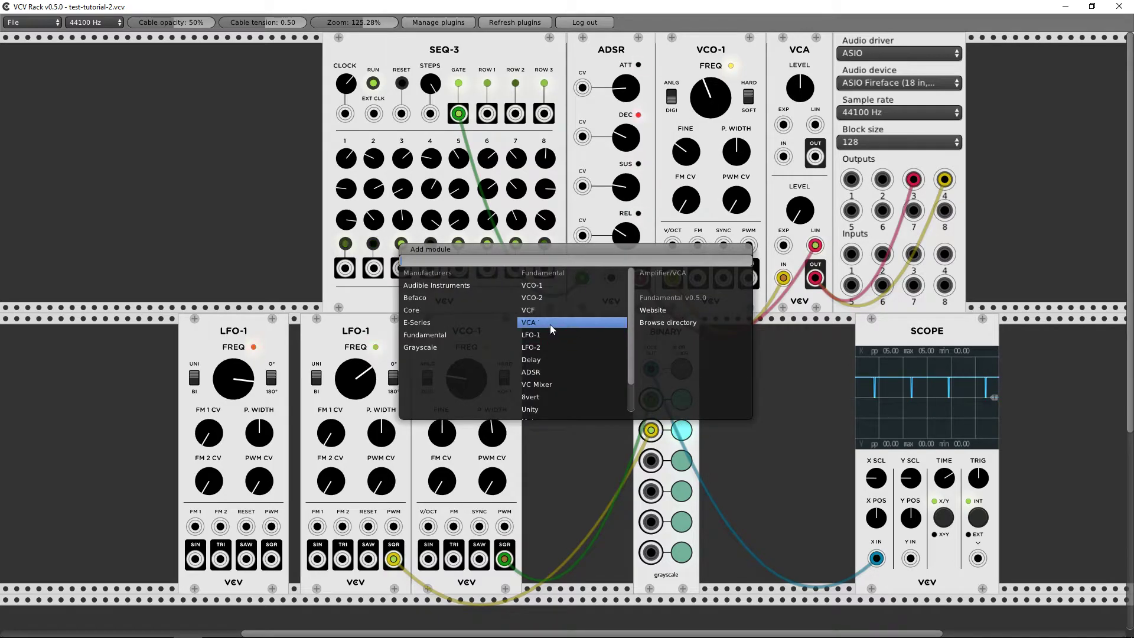
pyautogui.click(445, 348)
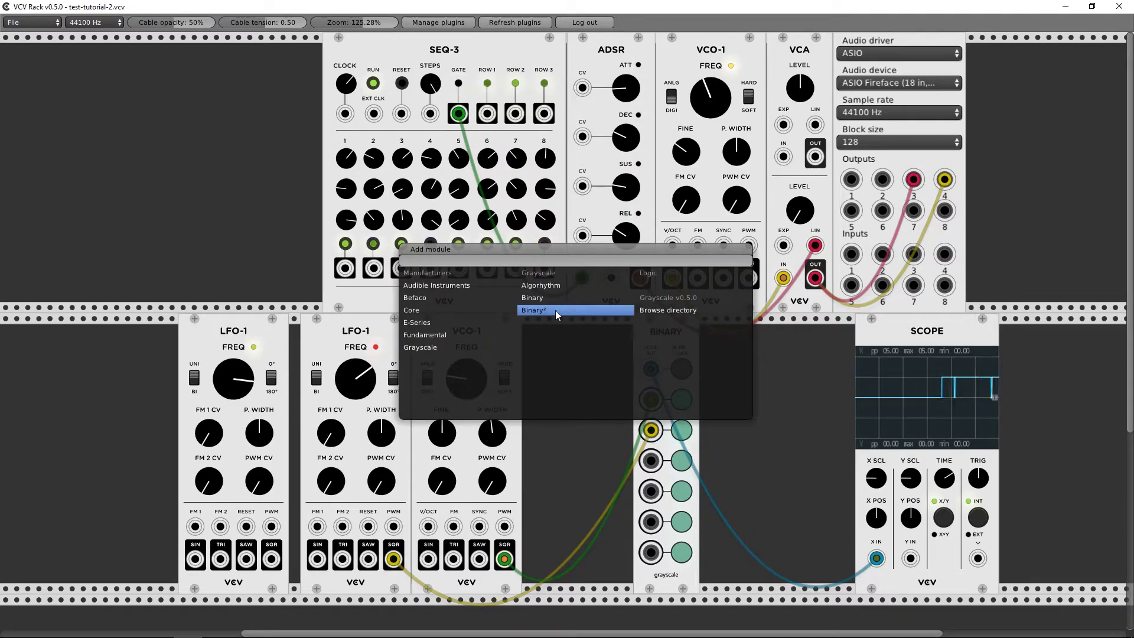
pyautogui.click(555, 310)
pyautogui.moveTo(577, 330); pyautogui.dragTo(555, 332)
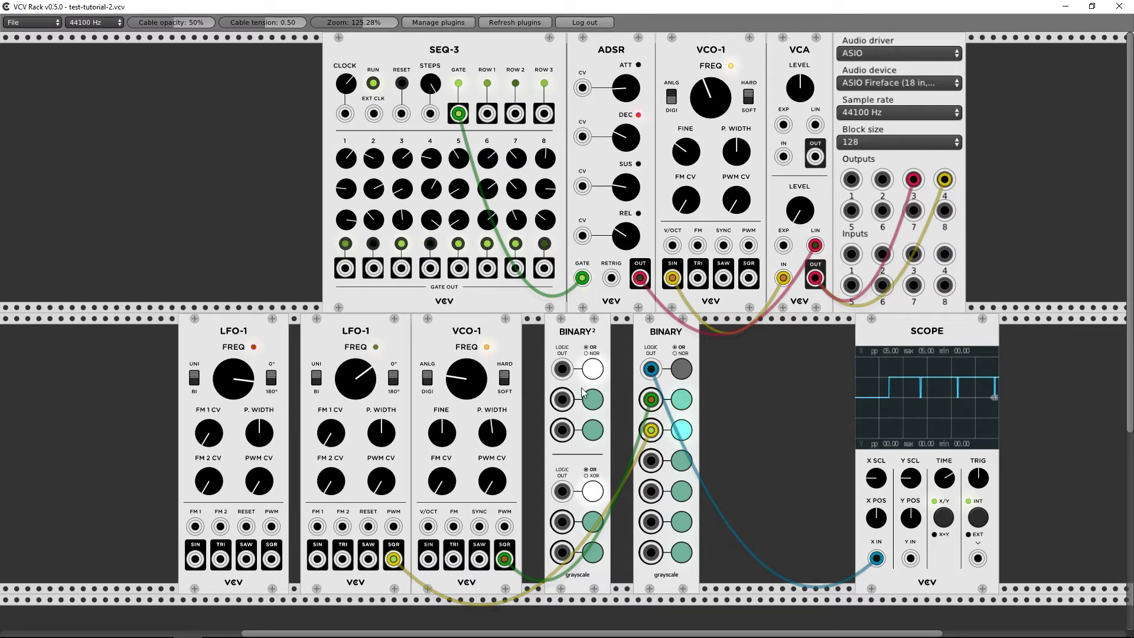
pyautogui.moveTo(583, 339); pyautogui.dragTo(593, 337)
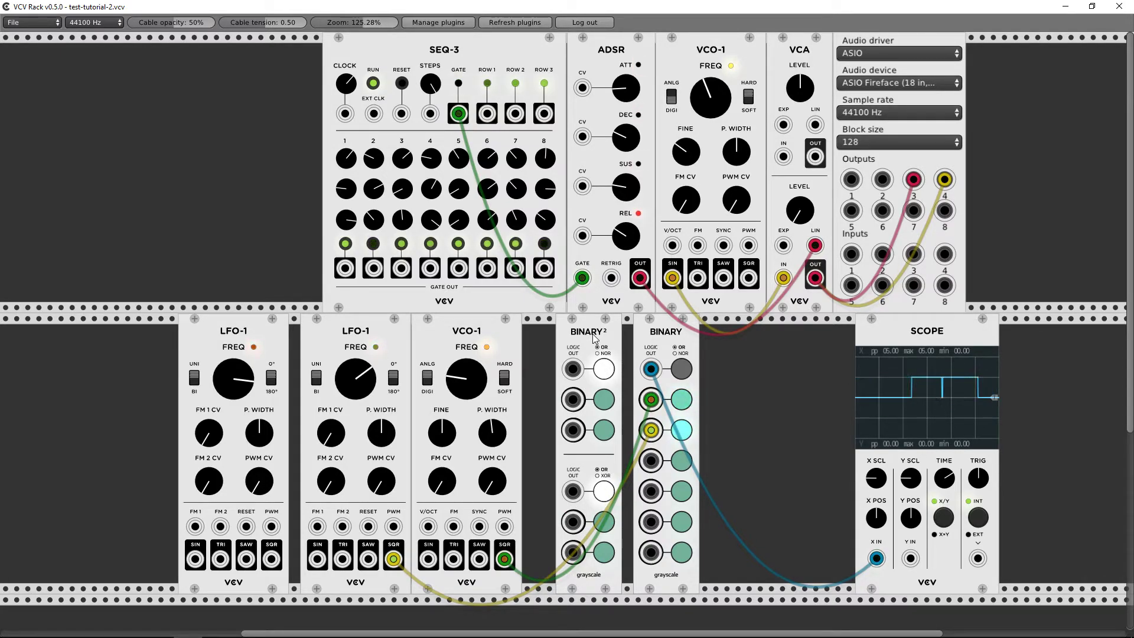
# Delete Binary, Binary², the lower VCO-1 and both LFO-1 modules, leaving only Scope in the lower row.
pyautogui.press('Delete')
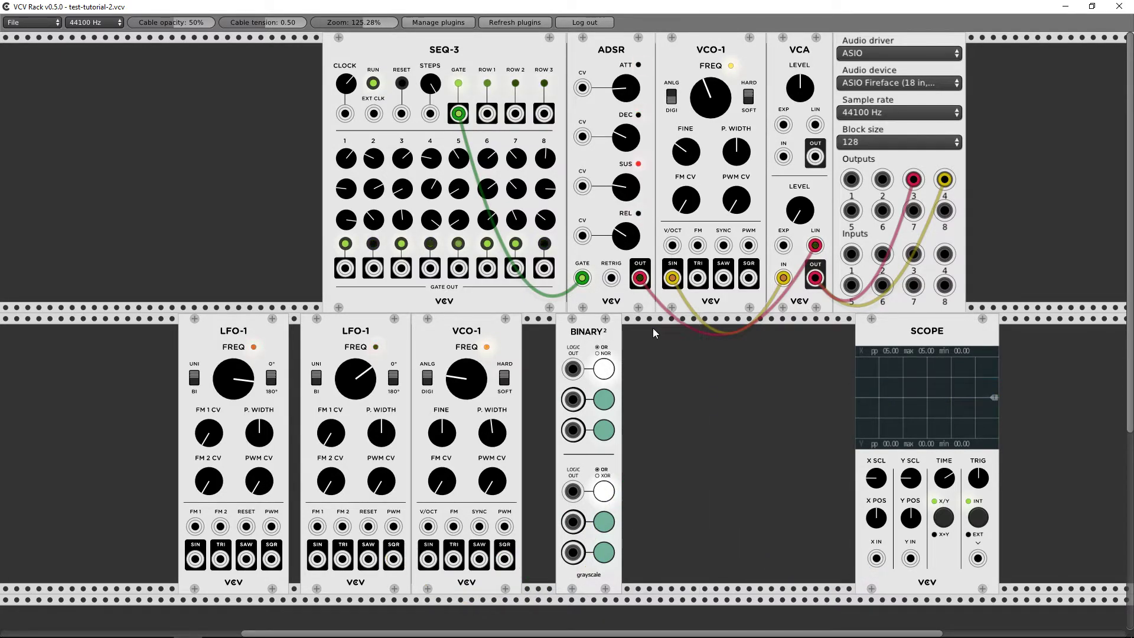
pyautogui.press('Delete')
pyautogui.press('Delete')
pyautogui.press('Delete')
pyautogui.press('Delete')
# Add an E-Series E340 Cloud Generator to the lower row and feed its SINE OUT into the VCA's IN in place of VCO-1.
pyautogui.rightClick(550, 439)
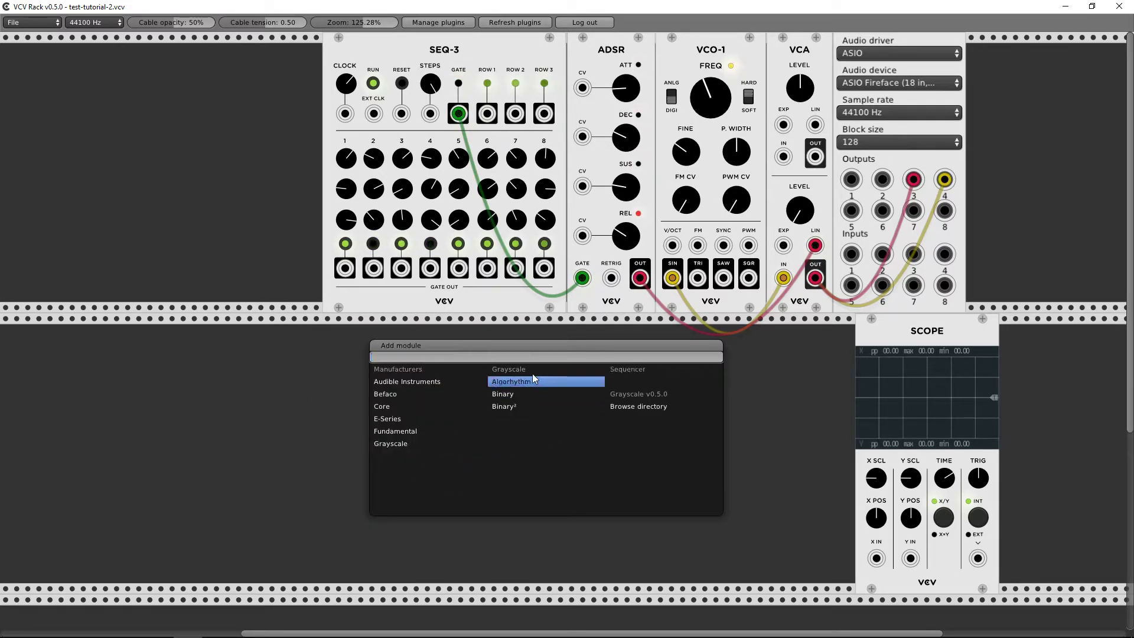
pyautogui.moveTo(385, 418)
pyautogui.moveTo(517, 383)
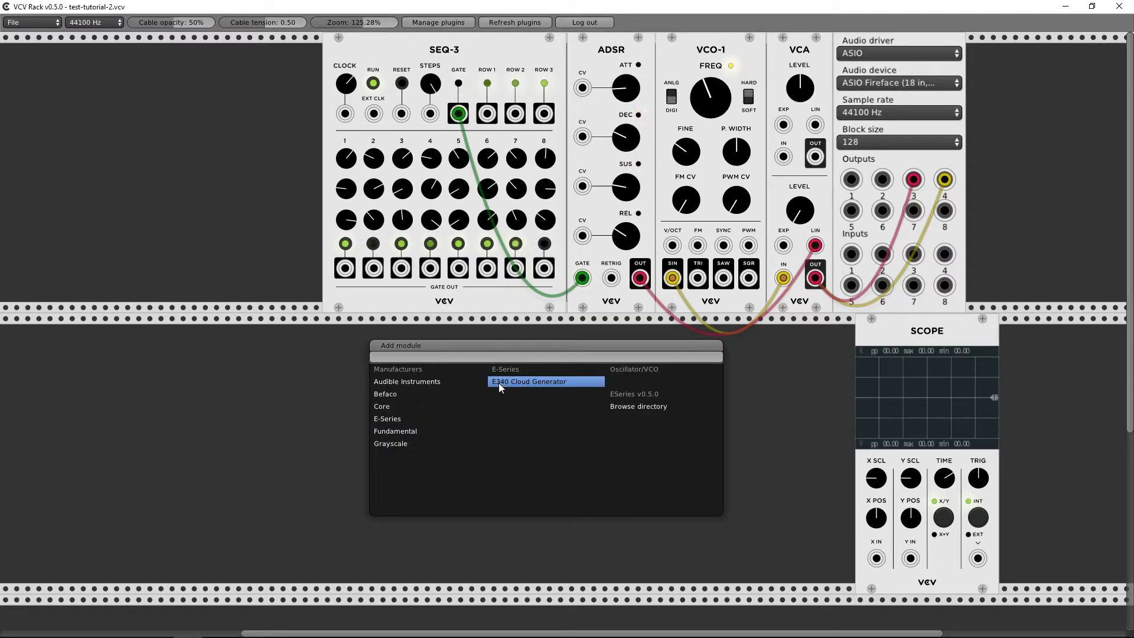
pyautogui.click(498, 382)
pyautogui.moveTo(529, 384); pyautogui.dragTo(662, 366)
pyautogui.moveTo(671, 277); pyautogui.dragTo(732, 548)
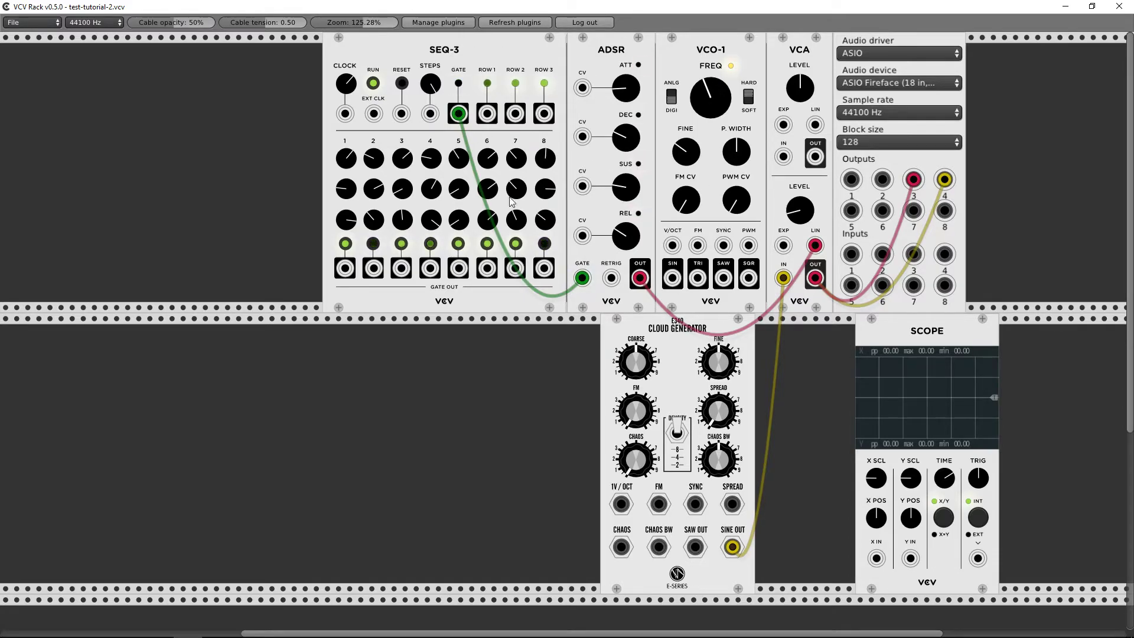
# Free the VCA's LIN input, shift the Cloud Generator slightly toward Scope, and reconnect ADSR OUT to LIN.
pyautogui.moveTo(814, 244); pyautogui.dragTo(474, 431)
pyautogui.moveTo(693, 362); pyautogui.dragTo(658, 390)
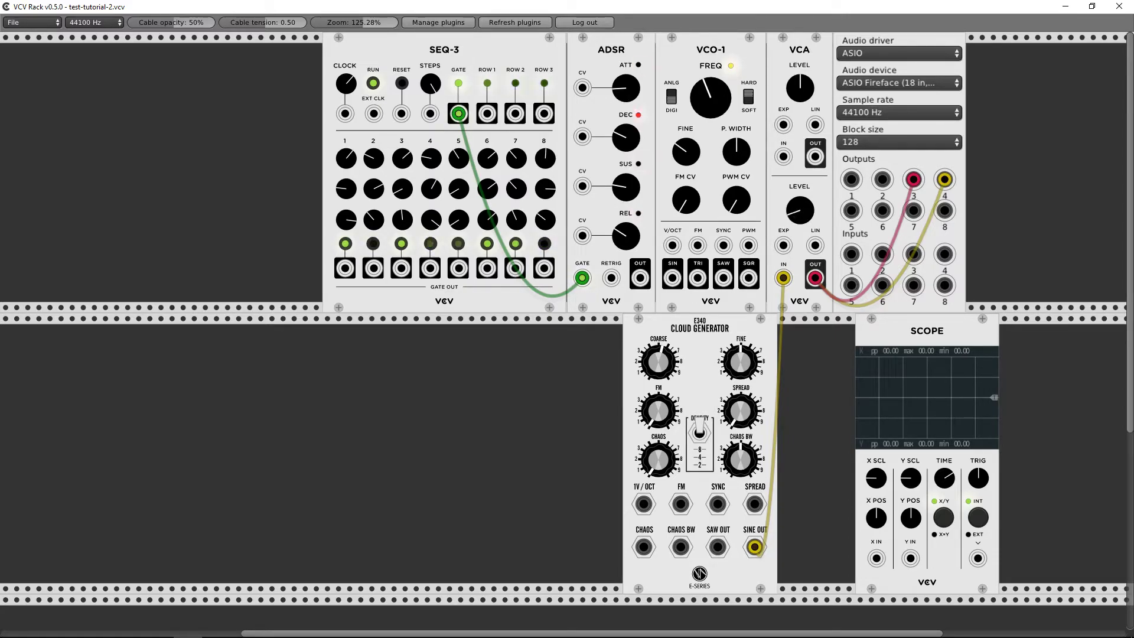
pyautogui.moveTo(640, 278); pyautogui.dragTo(814, 244)
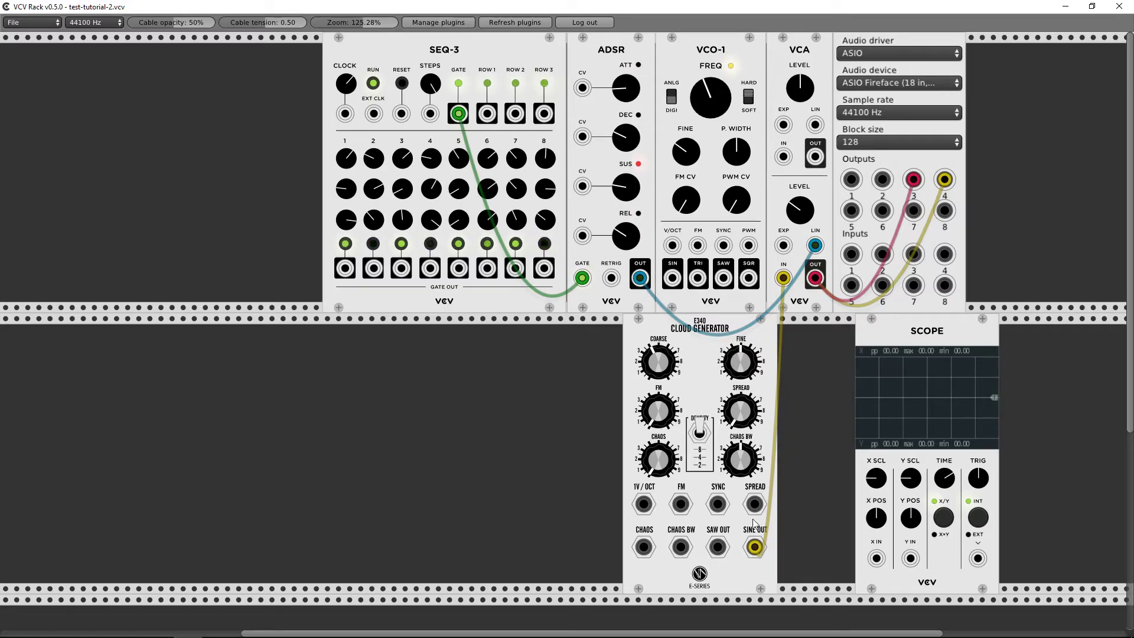
# Patch the Cloud Generator's SINE OUT to Scope X IN as well, and adjust its COARSE and FINE tuning.
pyautogui.moveTo(754, 547)
pyautogui.mouseDown()
pyautogui.moveTo(856, 542)
pyautogui.moveTo(881, 559)
pyautogui.moveTo(755, 547)
pyautogui.mouseUp()
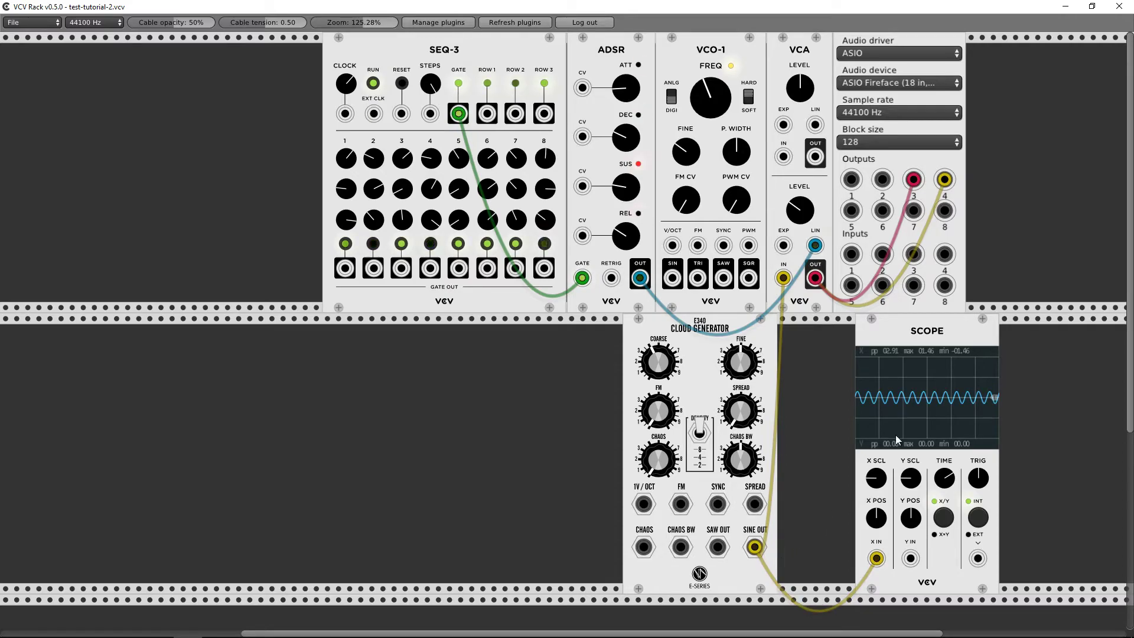
pyautogui.moveTo(670, 364)
pyautogui.mouseDown()
pyautogui.moveTo(669, 507)
pyautogui.moveTo(669, 284)
pyautogui.moveTo(657, 362)
pyautogui.mouseUp()
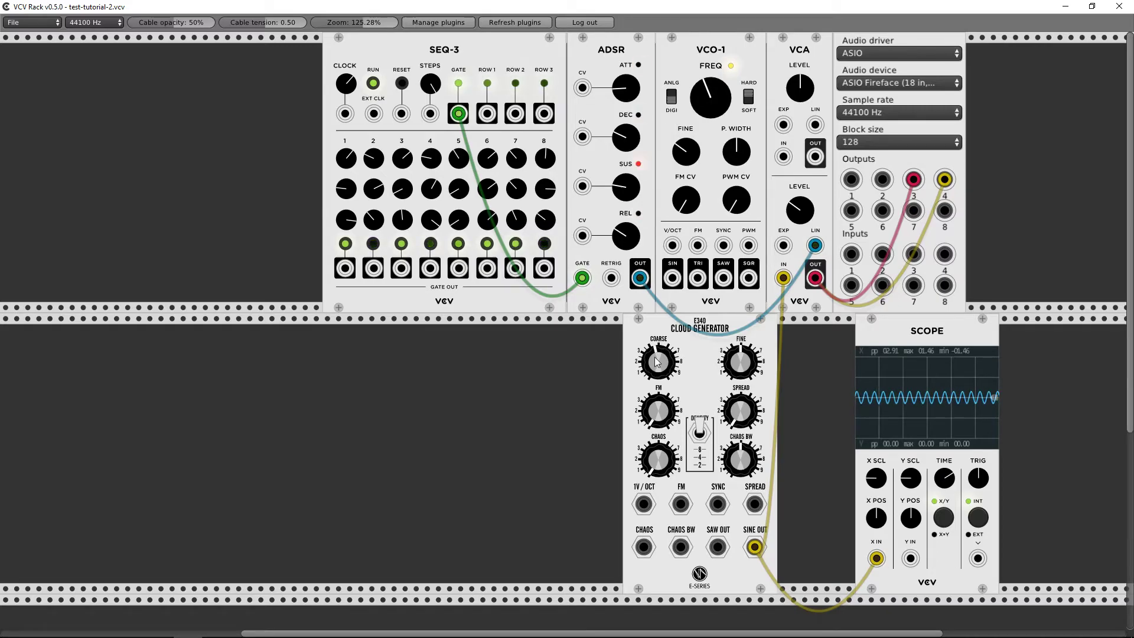
pyautogui.moveTo(735, 356)
pyautogui.mouseDown()
pyautogui.moveTo(735, 313)
pyautogui.moveTo(732, 377)
pyautogui.mouseUp()
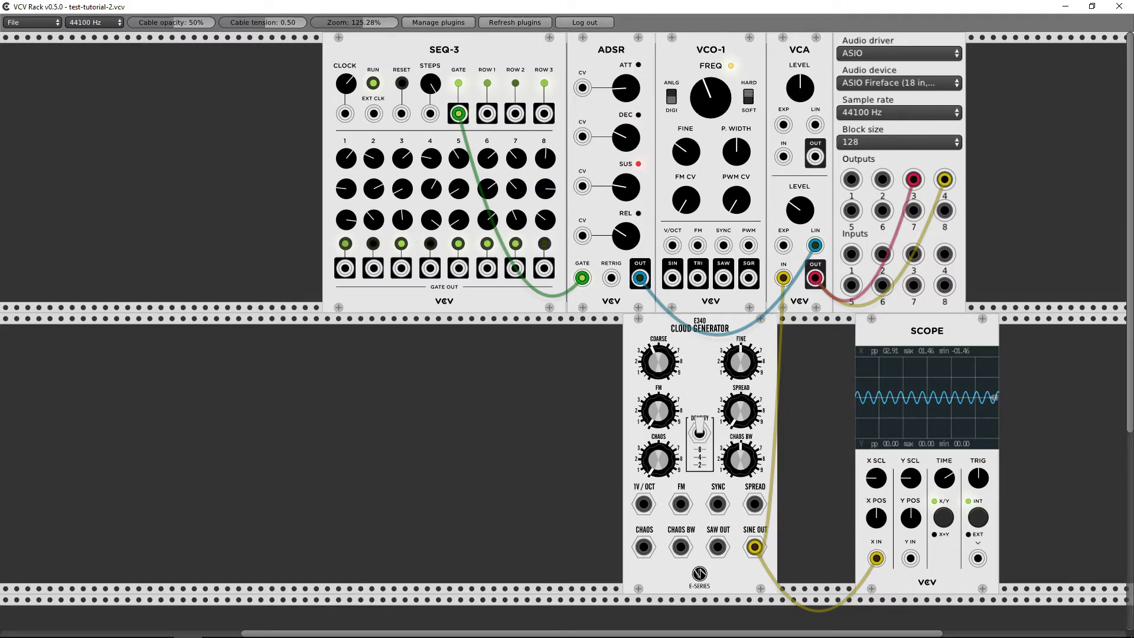
pyautogui.moveTo(655, 362); pyautogui.dragTo(656, 358)
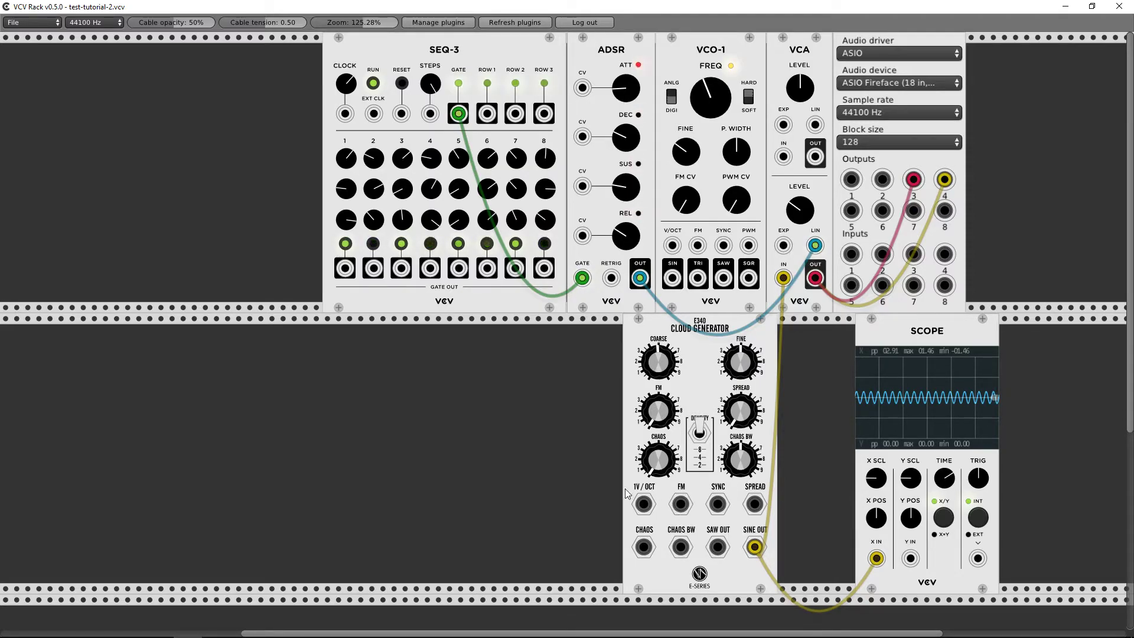
# Add a Fundamental LFO-1, patch its TRI output into the Cloud Generator's FM input, and raise the LFO's FREQ.
pyautogui.rightClick(459, 438)
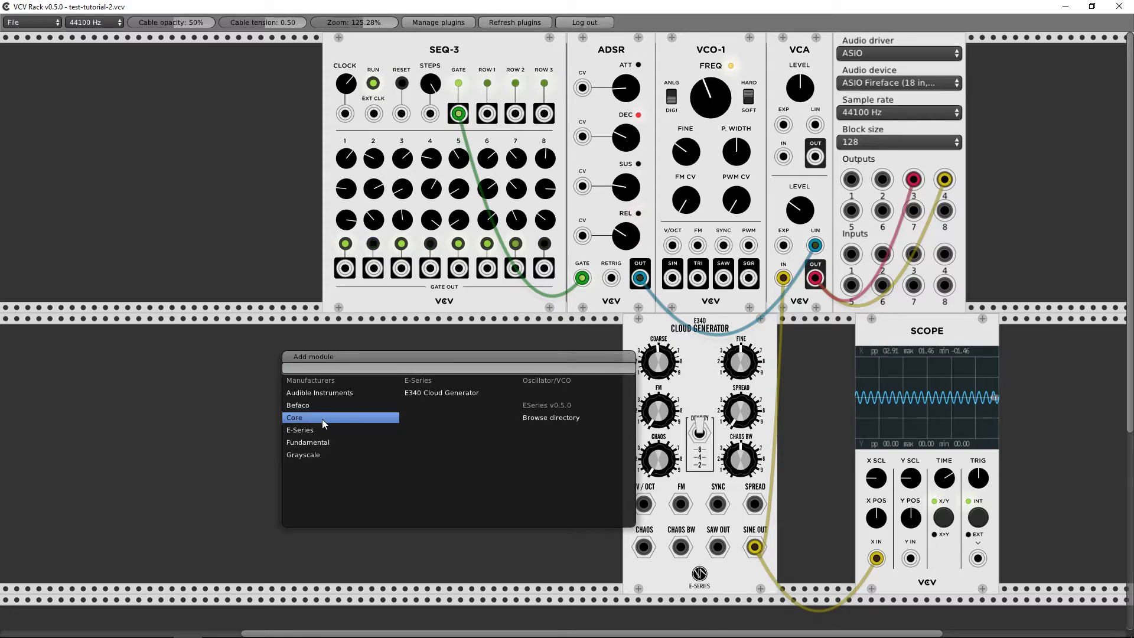
pyautogui.moveTo(328, 442)
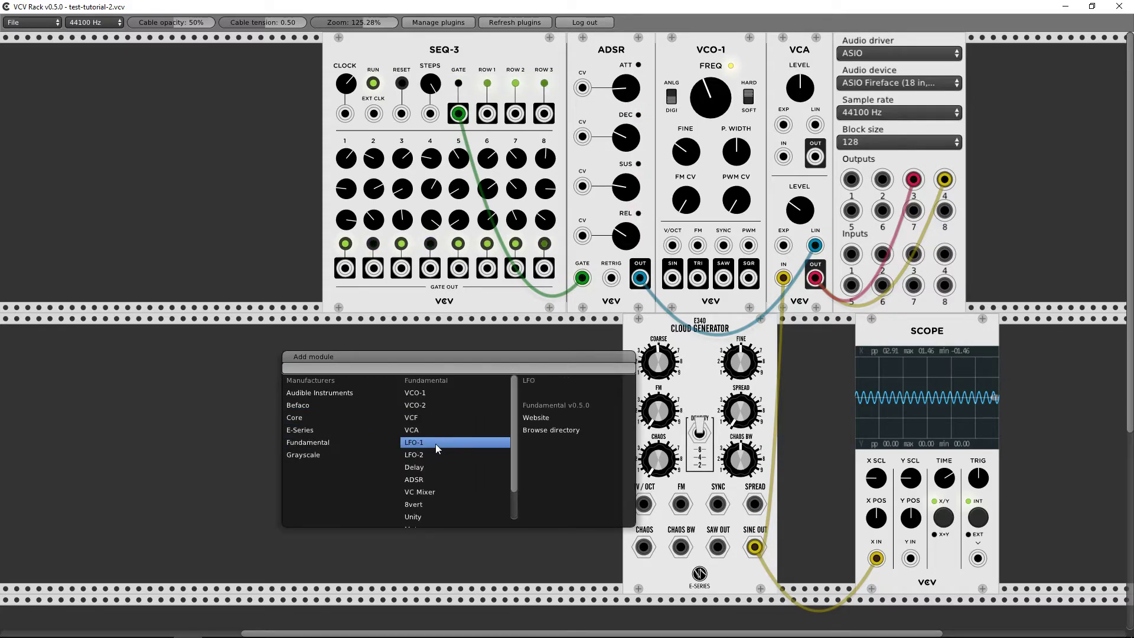
pyautogui.click(419, 441)
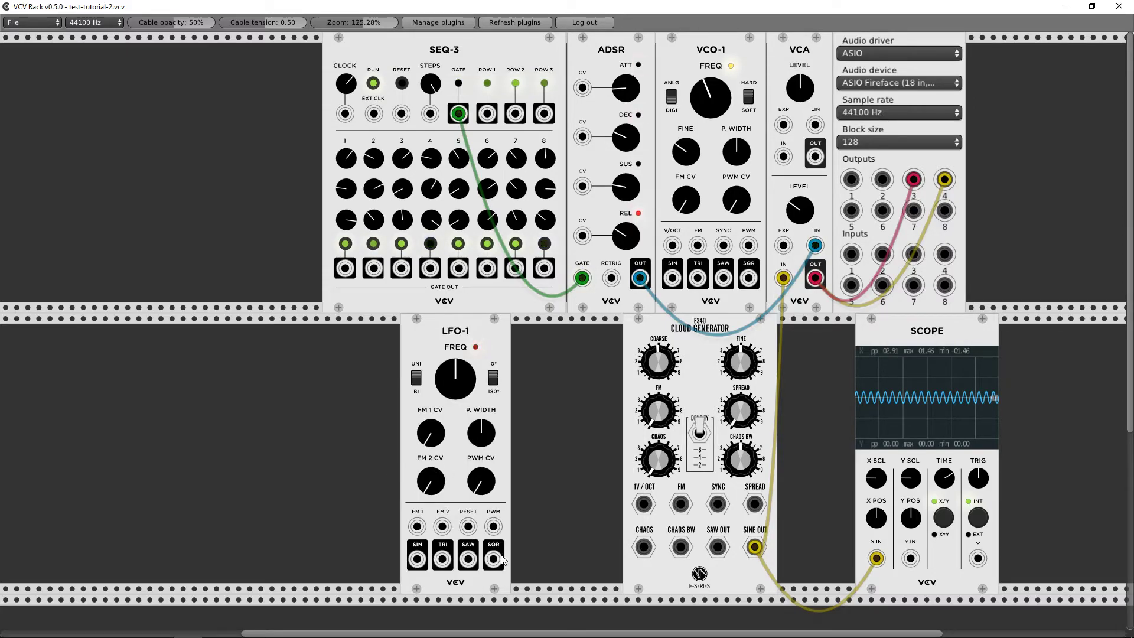
pyautogui.moveTo(443, 559); pyautogui.dragTo(683, 506)
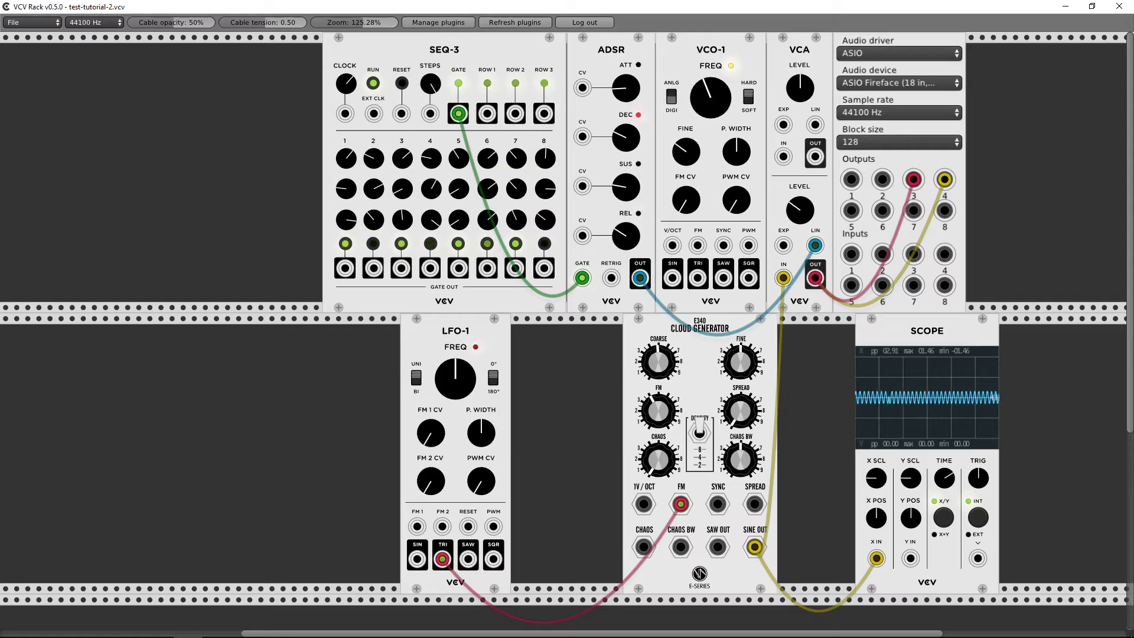
pyautogui.moveTo(455, 378); pyautogui.dragTo(454, 360)
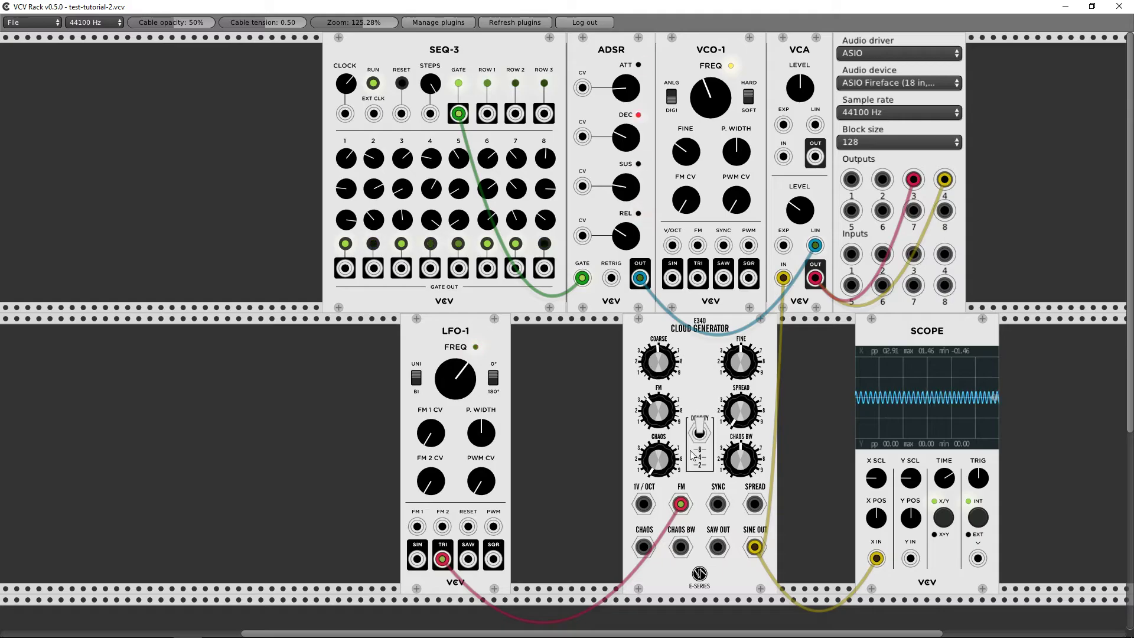
# Unplug LFO-1 from the Cloud Generator's FM input and sweep the CHAOS knob up, down and up again.
pyautogui.moveTo(682, 505); pyautogui.dragTo(653, 507)
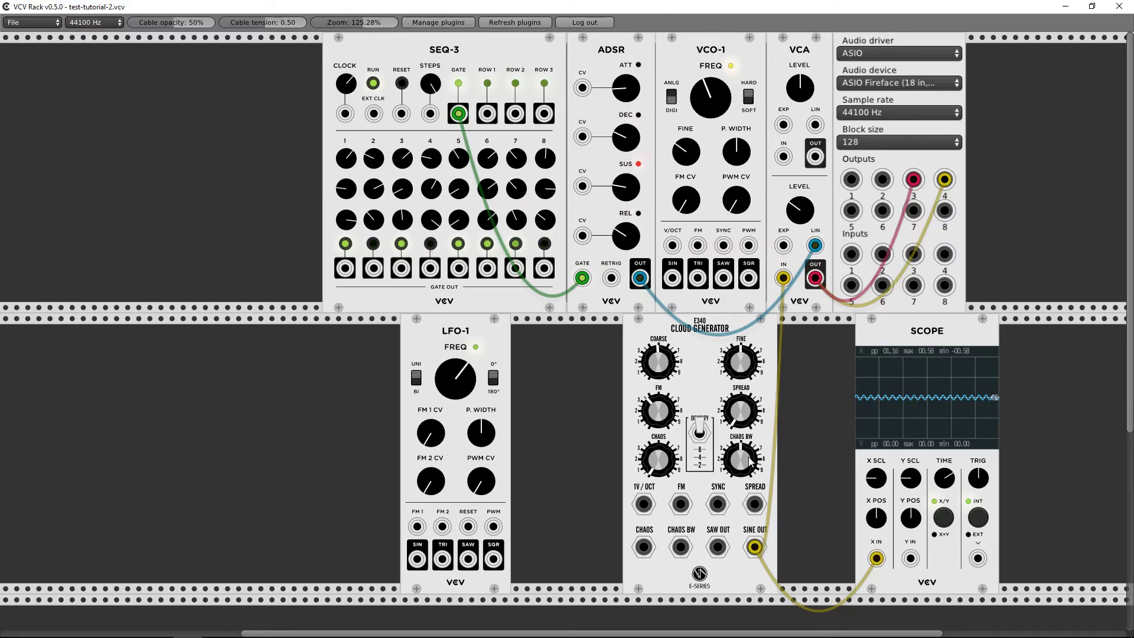
pyautogui.moveTo(654, 464); pyautogui.dragTo(654, 355)
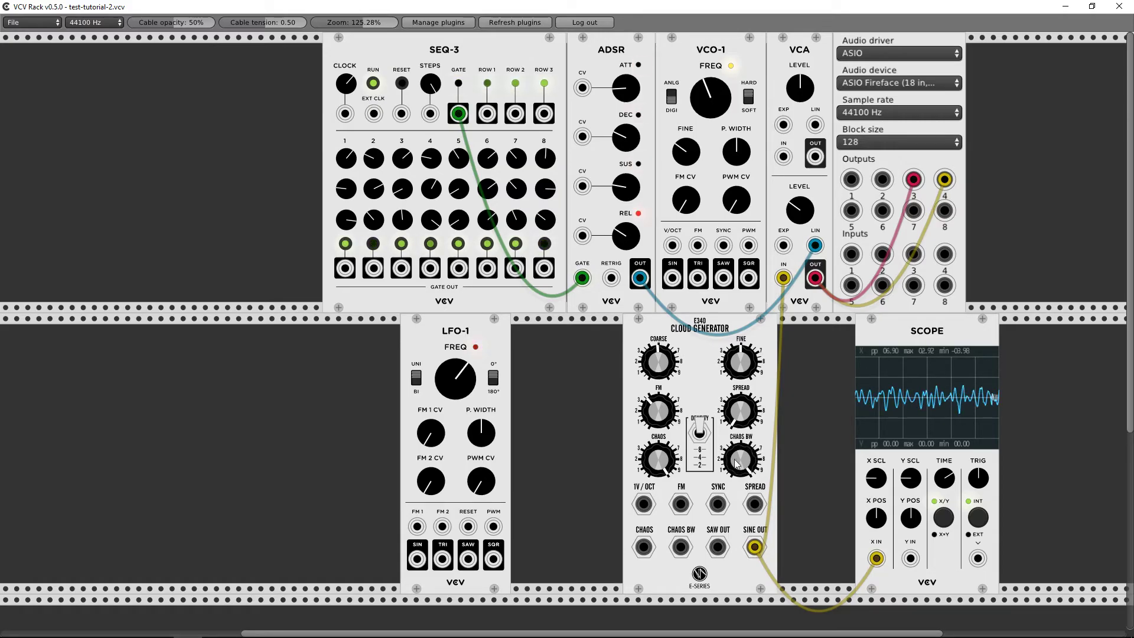
pyautogui.moveTo(667, 470); pyautogui.dragTo(667, 552)
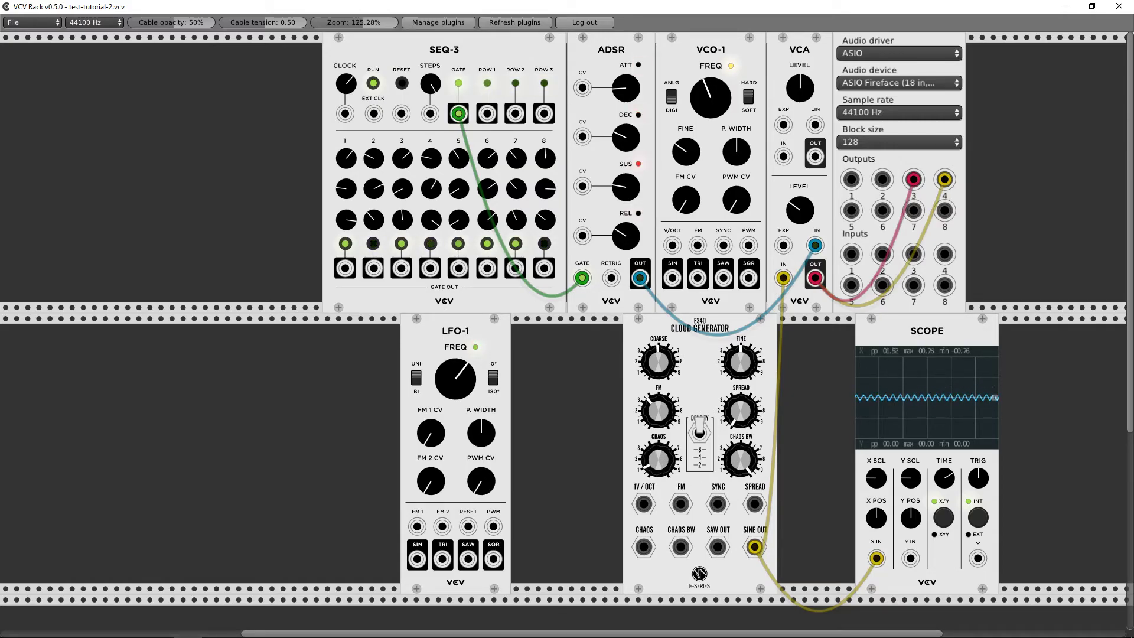
pyautogui.moveTo(666, 468); pyautogui.dragTo(666, 384)
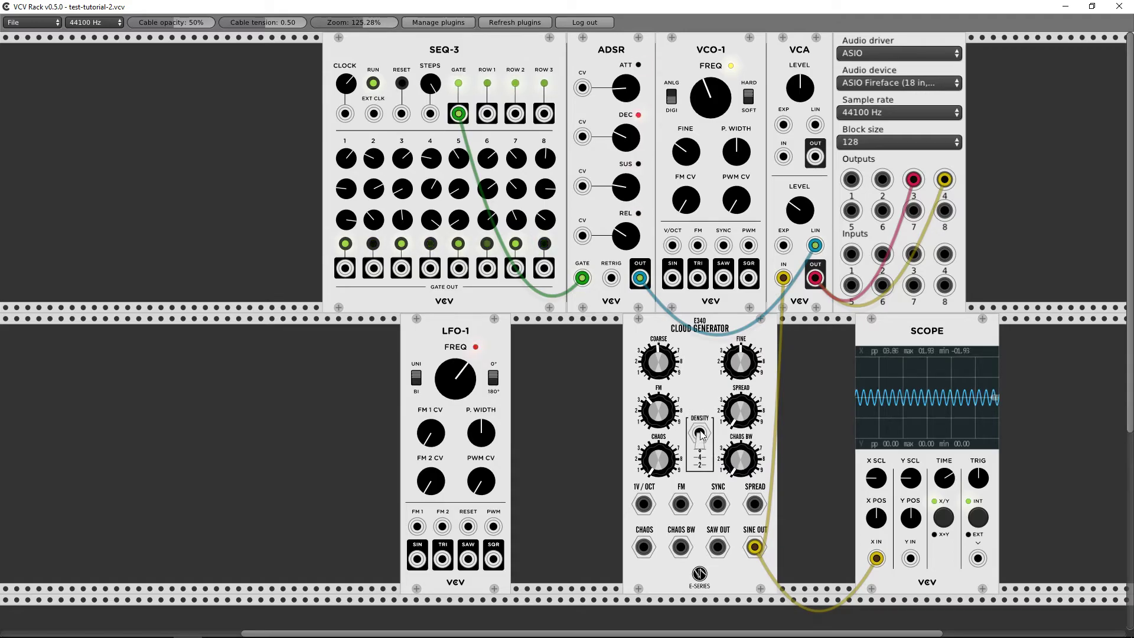
# Move the VCA and Scope cables from SINE OUT to SAW OUT, and compare the DENSITY switch positions.
pyautogui.moveTo(701, 435); pyautogui.dragTo(706, 454)
pyautogui.moveTo(754, 547); pyautogui.dragTo(717, 549)
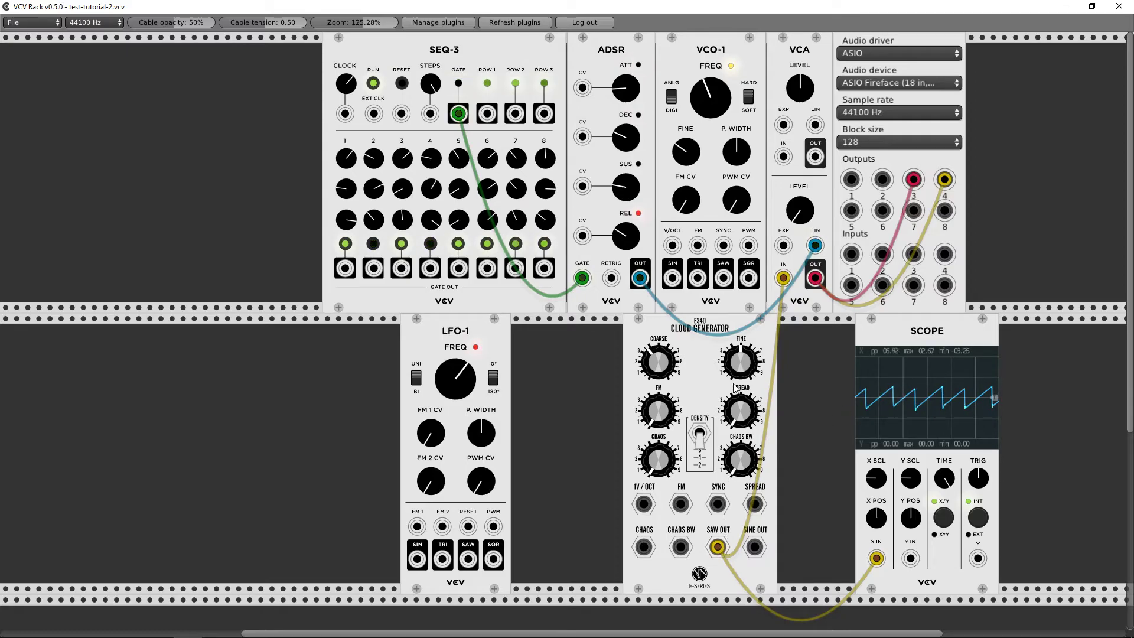
pyautogui.click(698, 438)
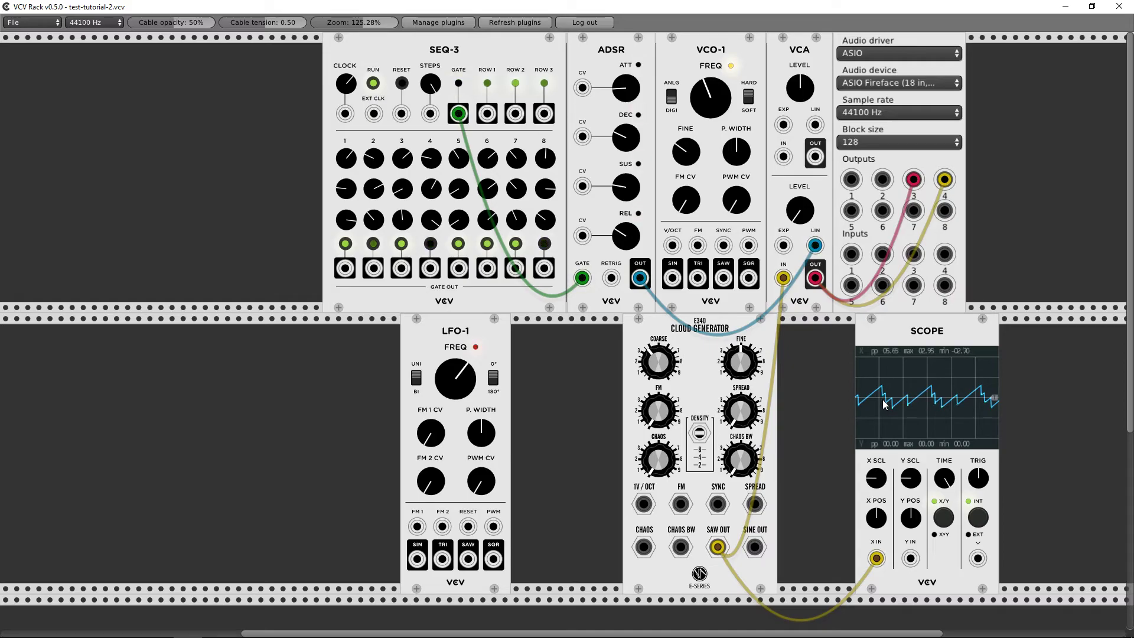
pyautogui.click(699, 437)
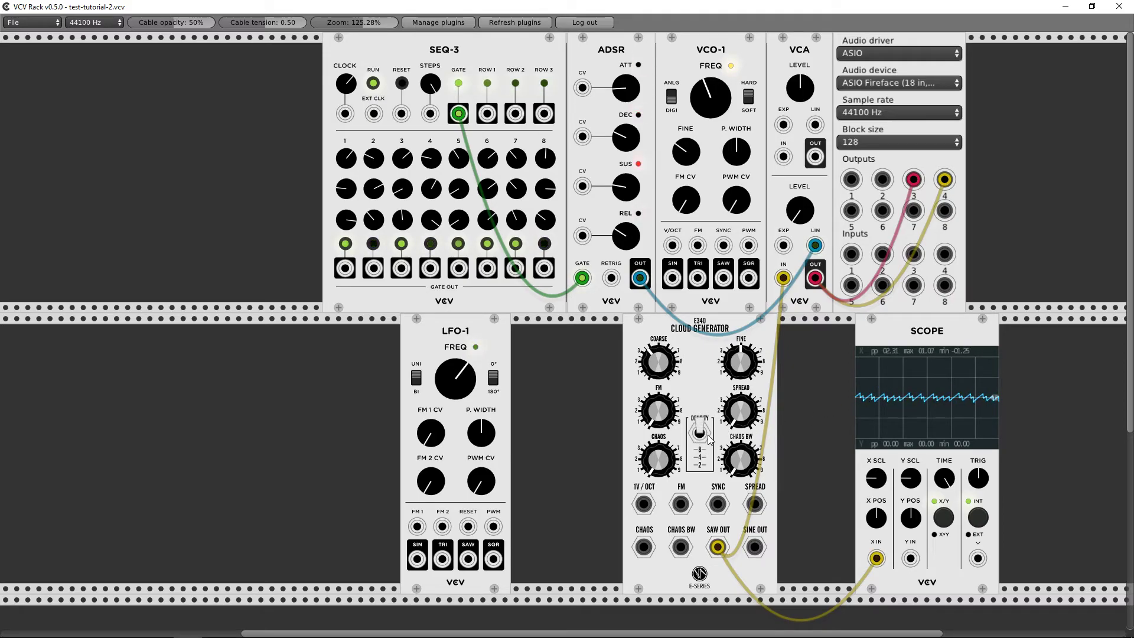
pyautogui.click(699, 435)
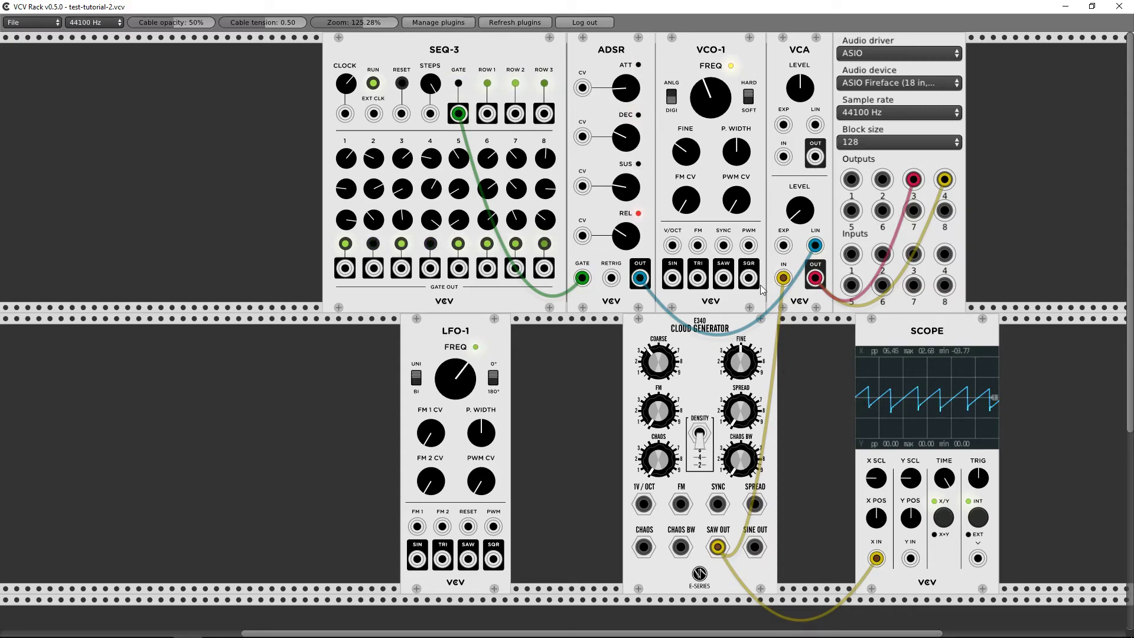
# Toggle the Cloud Generator's DENSITY switch again, and turn its SPREAD knob up and back down.
pyautogui.click(698, 434)
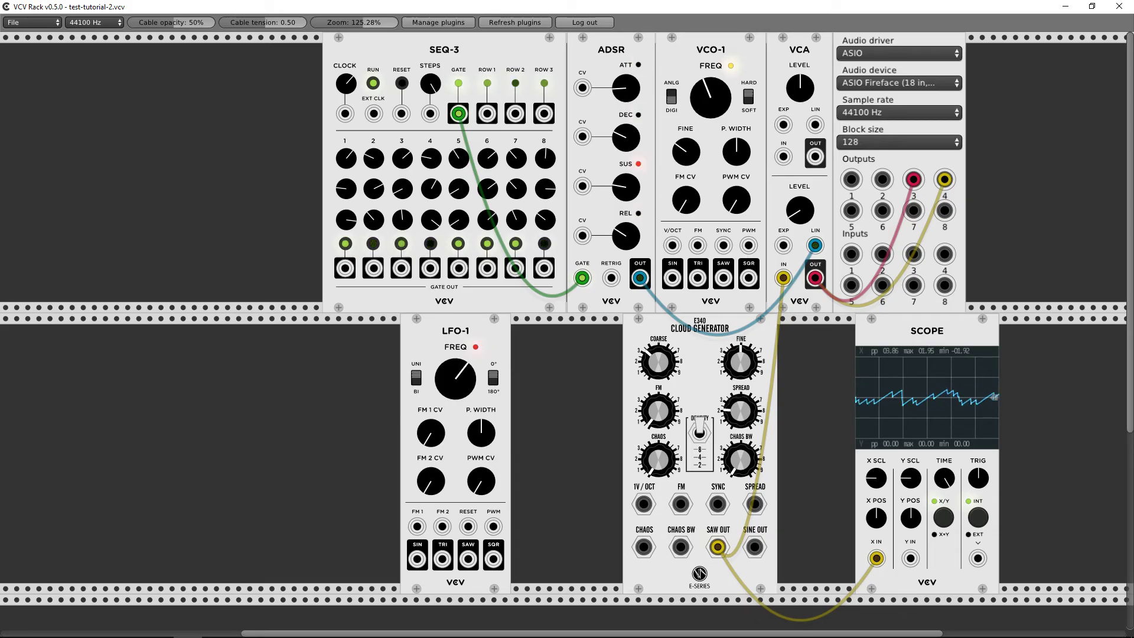
pyautogui.click(699, 432)
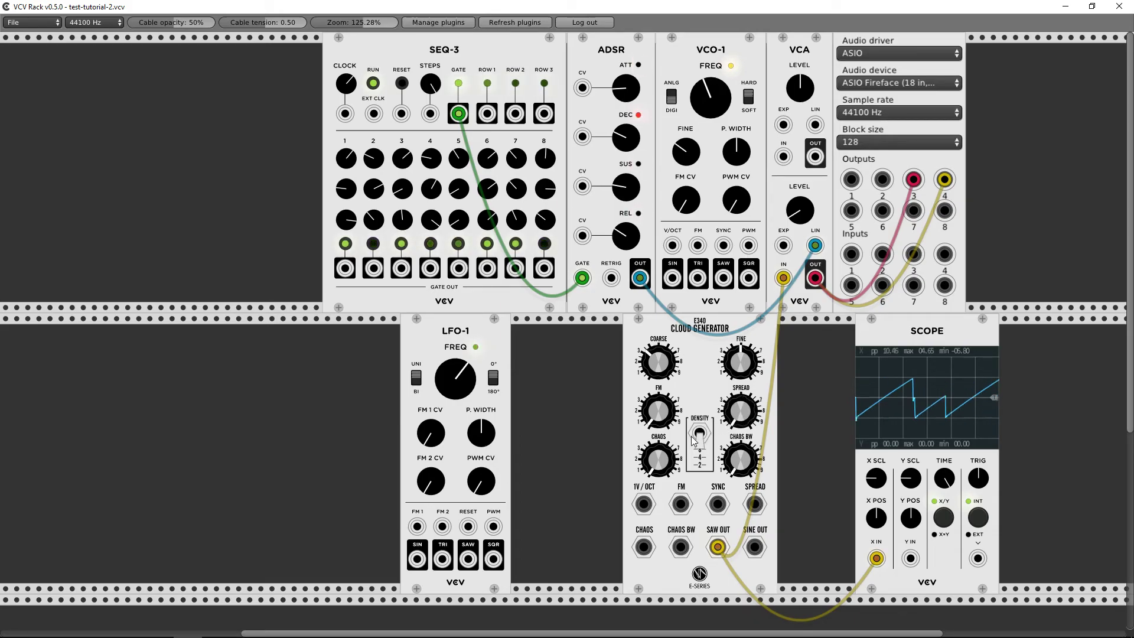
pyautogui.moveTo(740, 410); pyautogui.dragTo(740, 195)
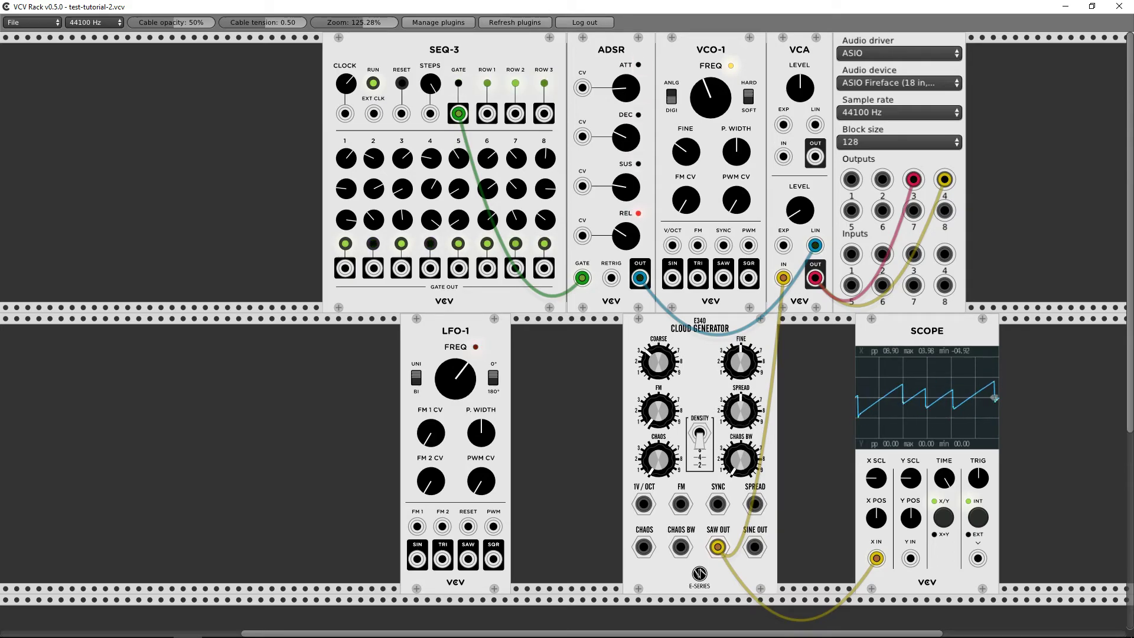
pyautogui.moveTo(731, 414); pyautogui.dragTo(731, 452)
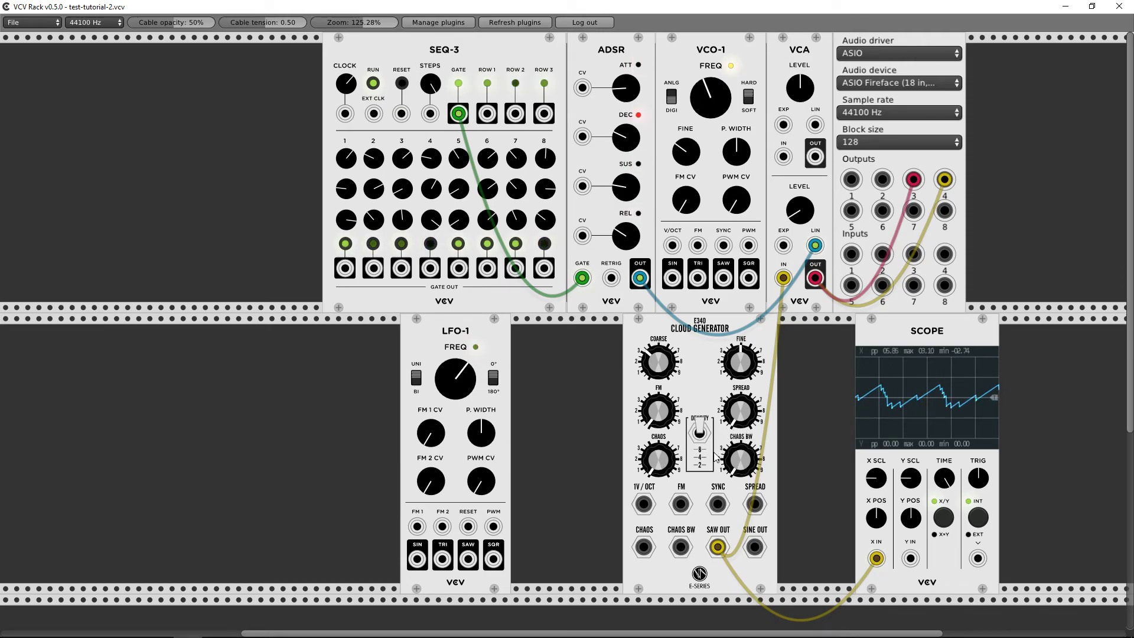
# Patch LFO-1's SIN output into the Cloud Generator's CHAOS input, and adjust the LFO FREQ and CHAOS knobs.
pyautogui.moveTo(645, 548); pyautogui.dragTo(417, 559)
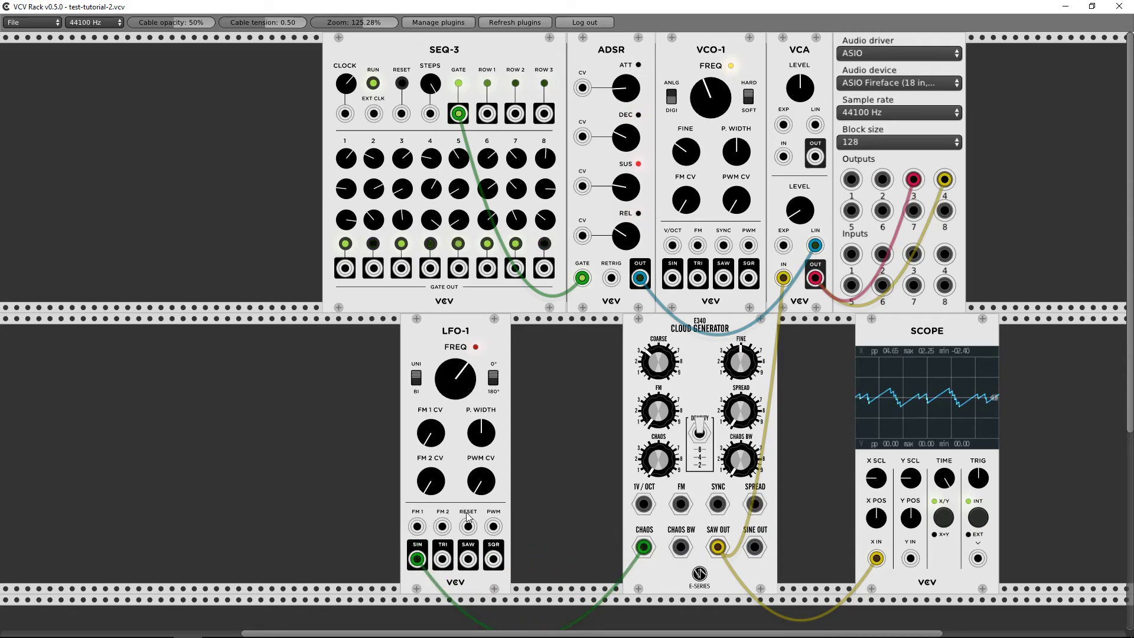
pyautogui.moveTo(463, 361); pyautogui.dragTo(463, 349)
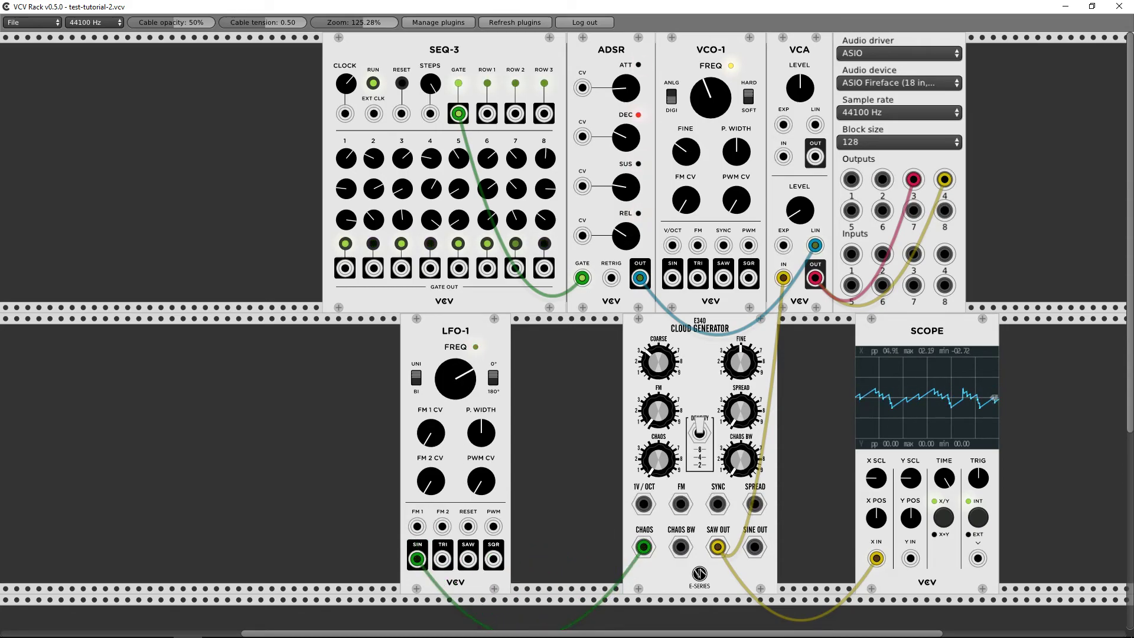
pyautogui.moveTo(659, 465); pyautogui.dragTo(660, 452)
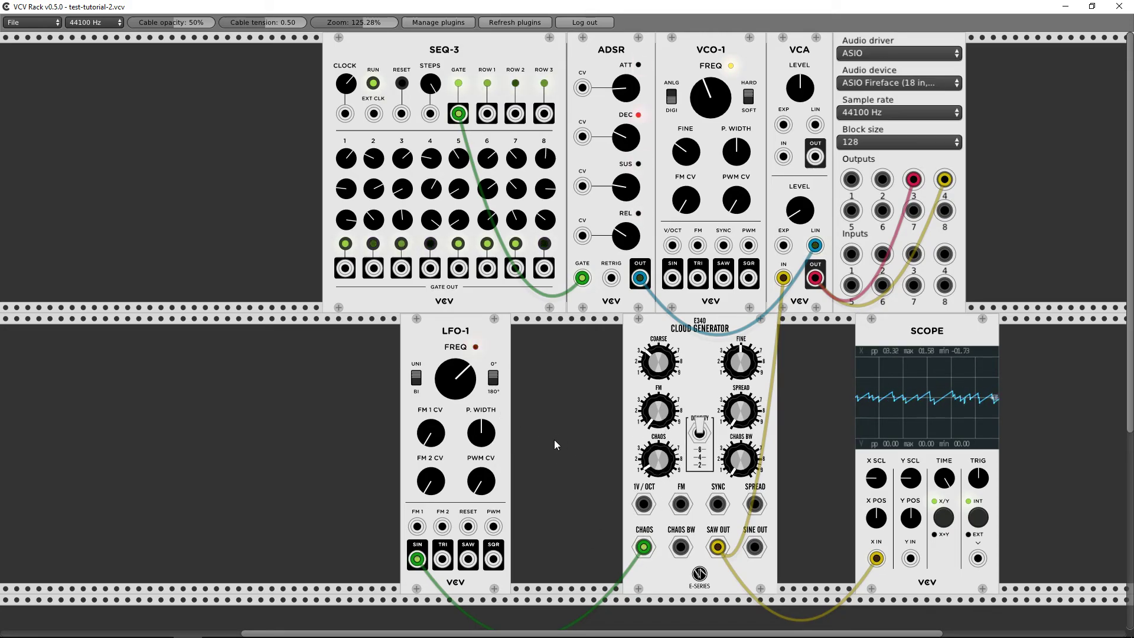
# Add a Fundamental VCA beside LFO-1, route the LFO's SIN through it into the CHAOS input, and lower the VCA's LEVEL.
pyautogui.rightClick(544, 415)
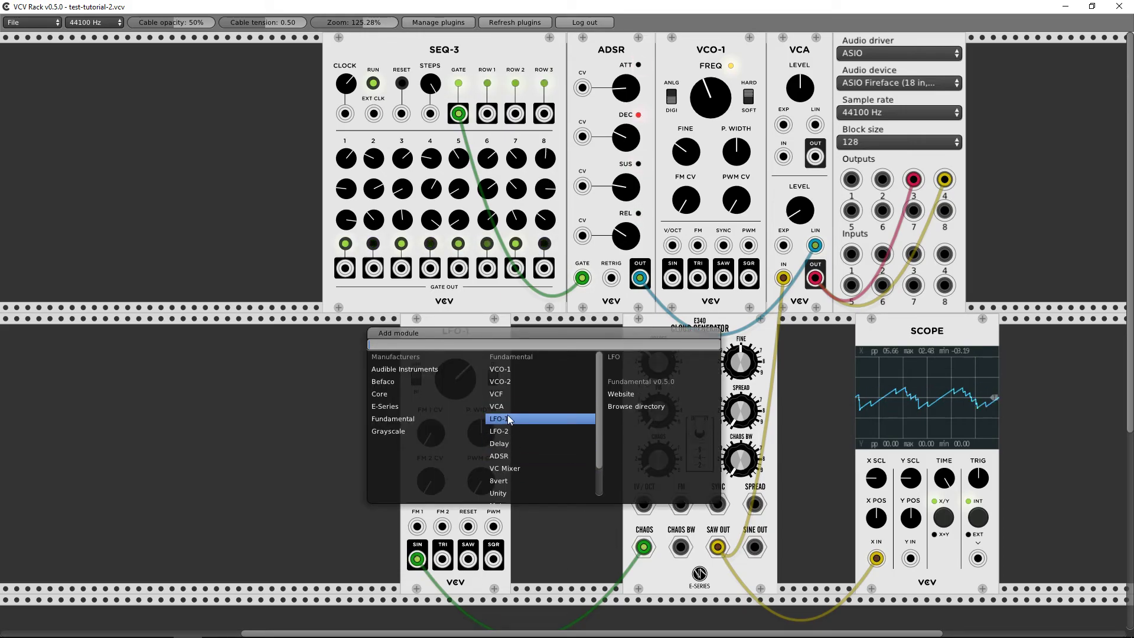
pyautogui.click(502, 408)
pyautogui.moveTo(644, 547)
pyautogui.mouseDown()
pyautogui.moveTo(527, 558)
pyautogui.moveTo(644, 547)
pyautogui.mouseUp()
pyautogui.moveTo(544, 491); pyautogui.dragTo(544, 590)
# Turn up the Cloud Generator's CHAOS knob, and sweep LFO-1's FREQ up and back down.
pyautogui.moveTo(659, 459); pyautogui.dragTo(658, 414)
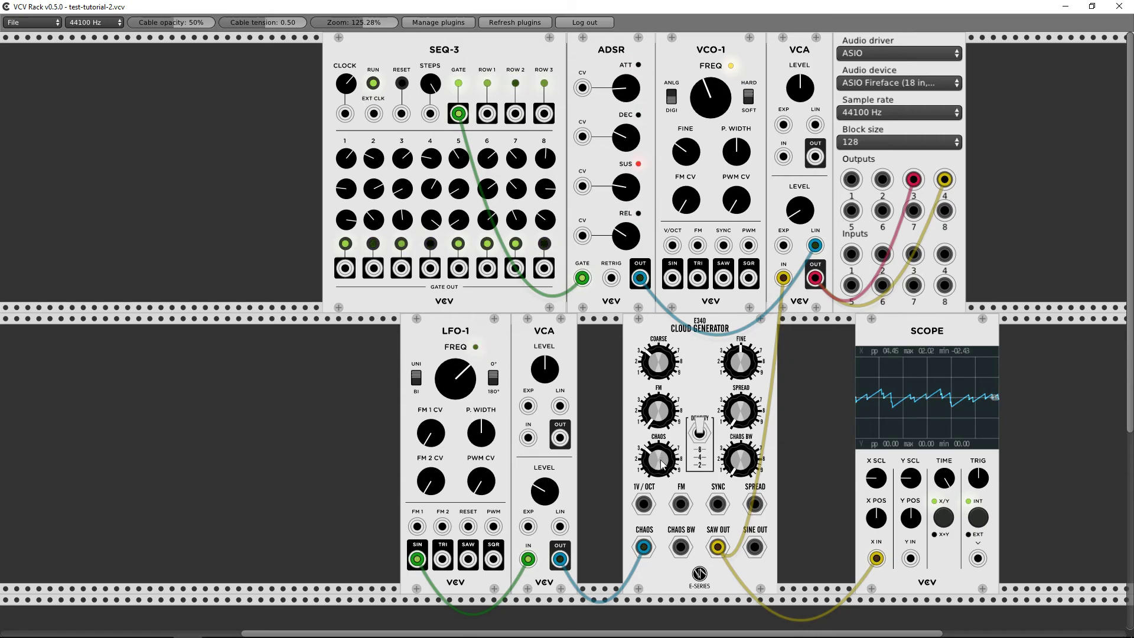
pyautogui.moveTo(445, 376); pyautogui.dragTo(445, 361)
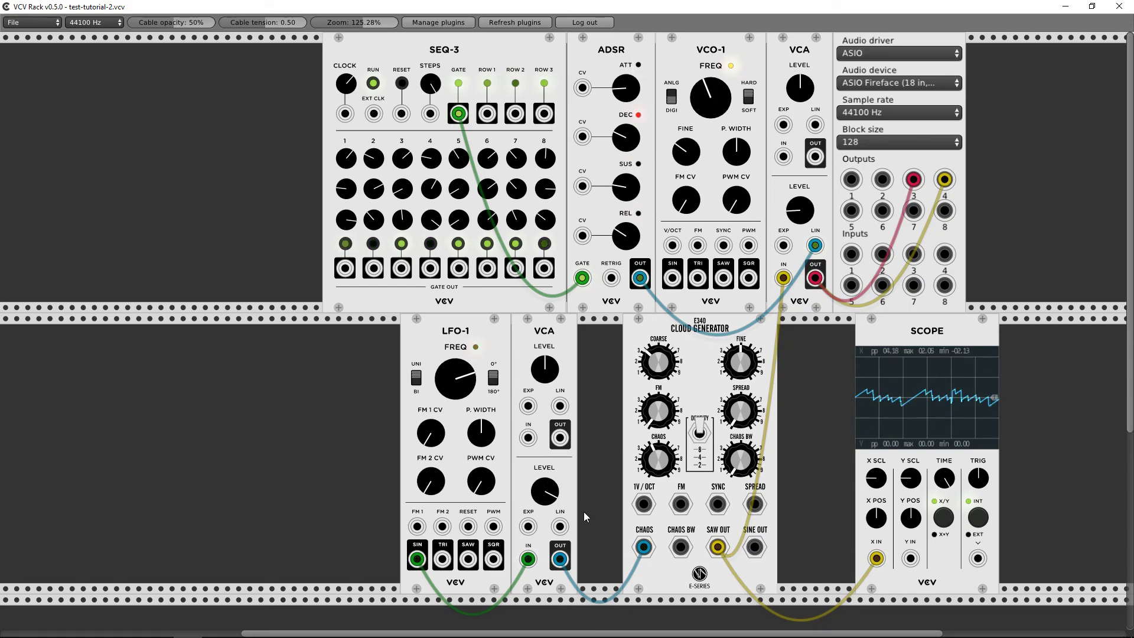
pyautogui.moveTo(446, 376); pyautogui.dragTo(445, 437)
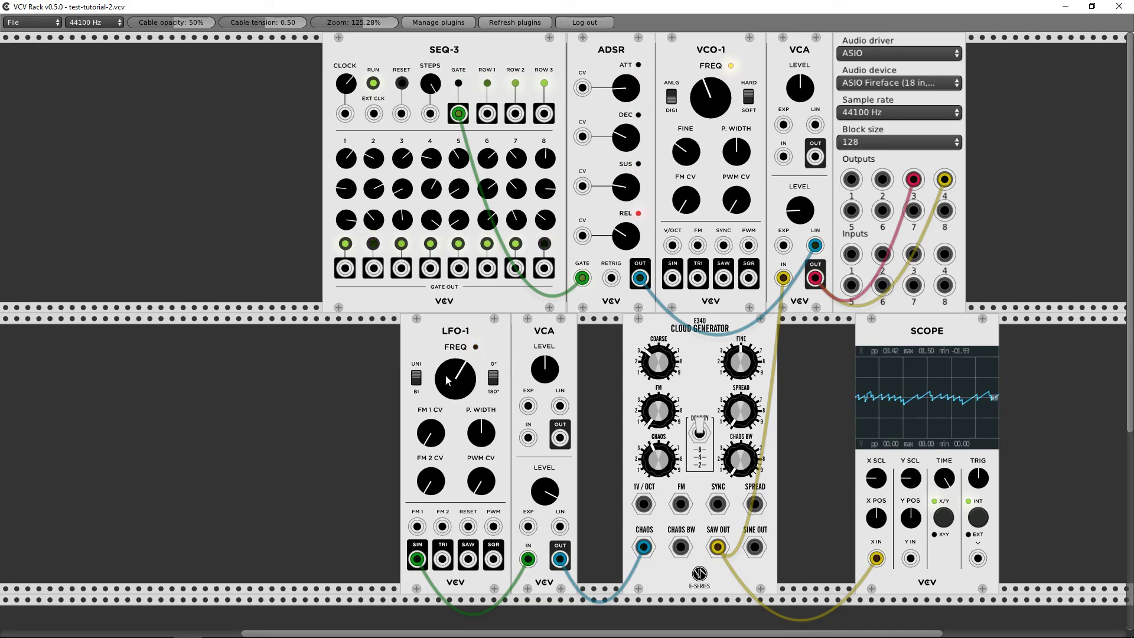
# Move the lower VCA's OUT cable from the CHAOS input to CHAOS BW, and reduce the VCA's LEVEL.
pyautogui.moveTo(643, 546); pyautogui.dragTo(682, 548)
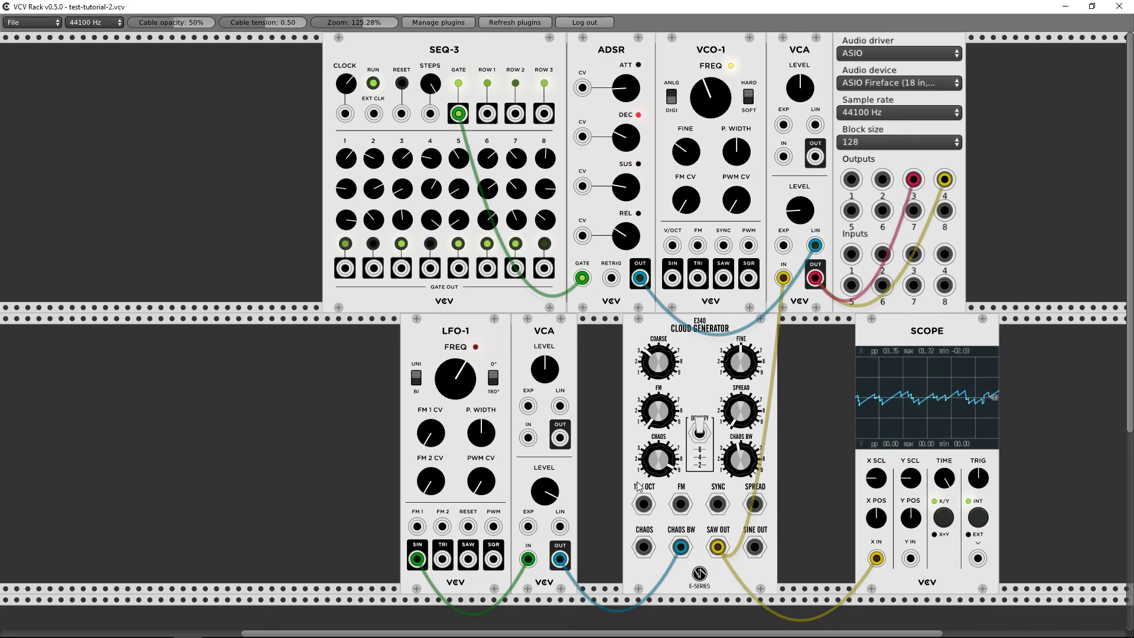
pyautogui.moveTo(547, 493); pyautogui.dragTo(547, 632)
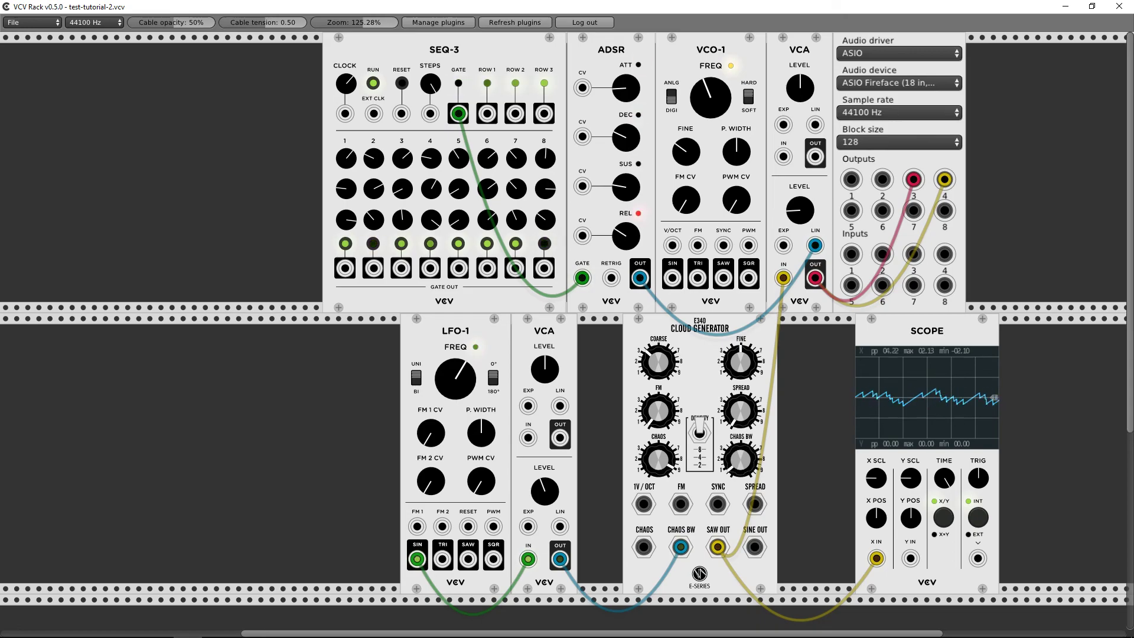
# Raise LFO-1's FREQ, reroute the lower VCA's OUT cable from CHAOS BW to SPREAD, and shift the Cloud Generator slightly along the rack.
pyautogui.moveTo(456, 380)
pyautogui.mouseDown()
pyautogui.moveTo(456, 402)
pyautogui.moveTo(446, 371)
pyautogui.mouseUp()
pyautogui.moveTo(680, 547); pyautogui.dragTo(754, 503)
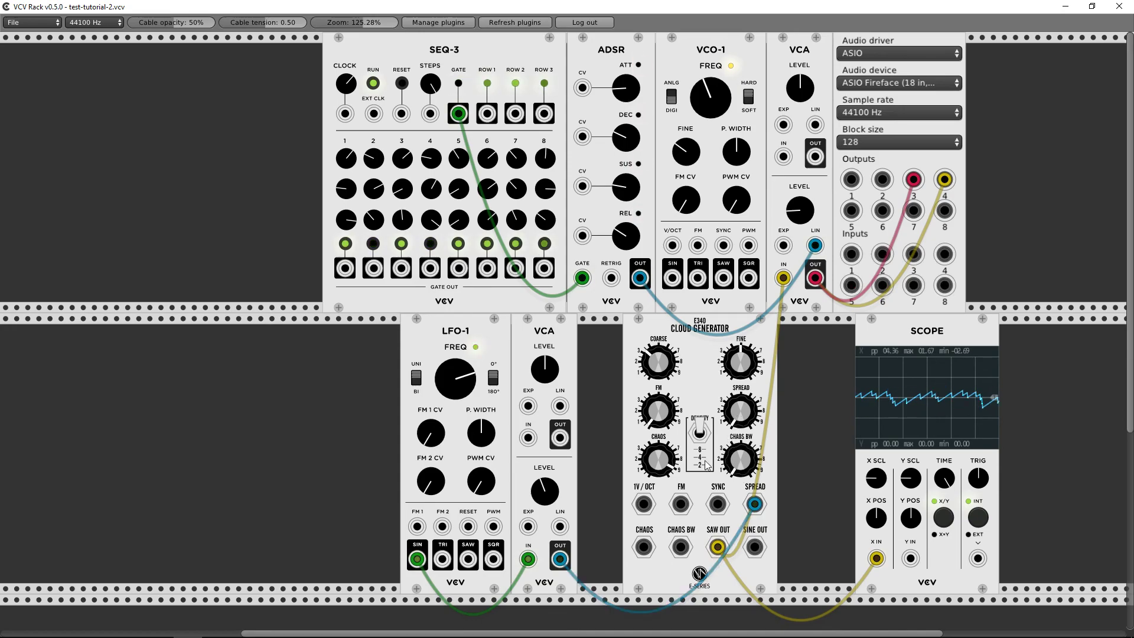
pyautogui.moveTo(665, 487); pyautogui.dragTo(661, 310)
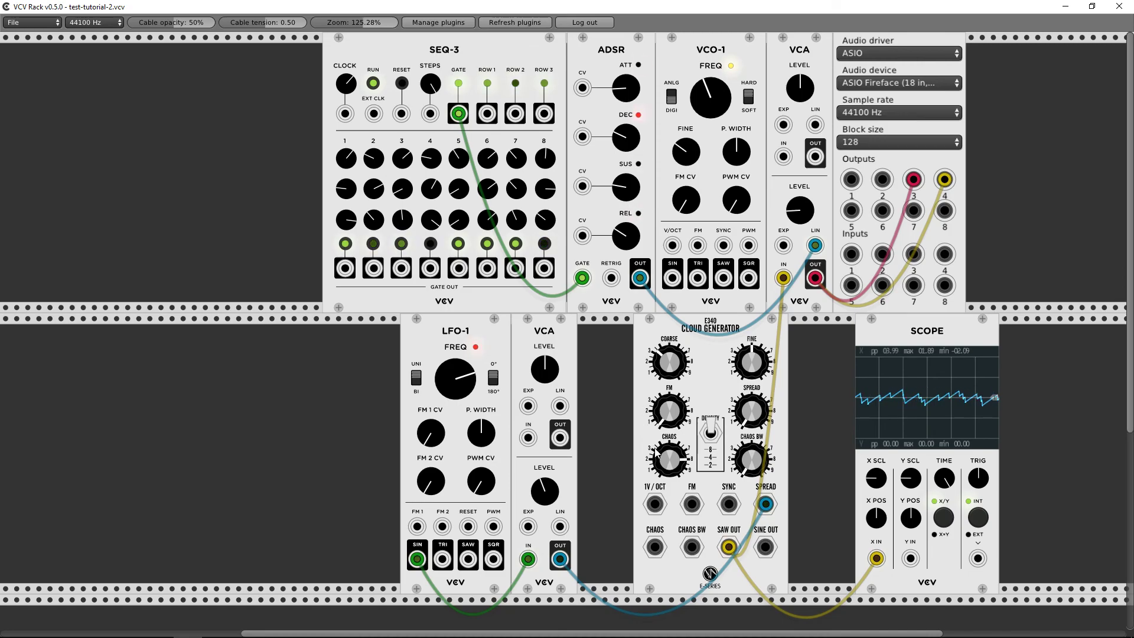
# Adjust the Cloud Generator's SPREAD knob and disconnect the lower VCA's OUT cable from its SPREAD input.
pyautogui.moveTo(746, 355); pyautogui.dragTo(745, 354)
pyautogui.moveTo(751, 411); pyautogui.dragTo(751, 456)
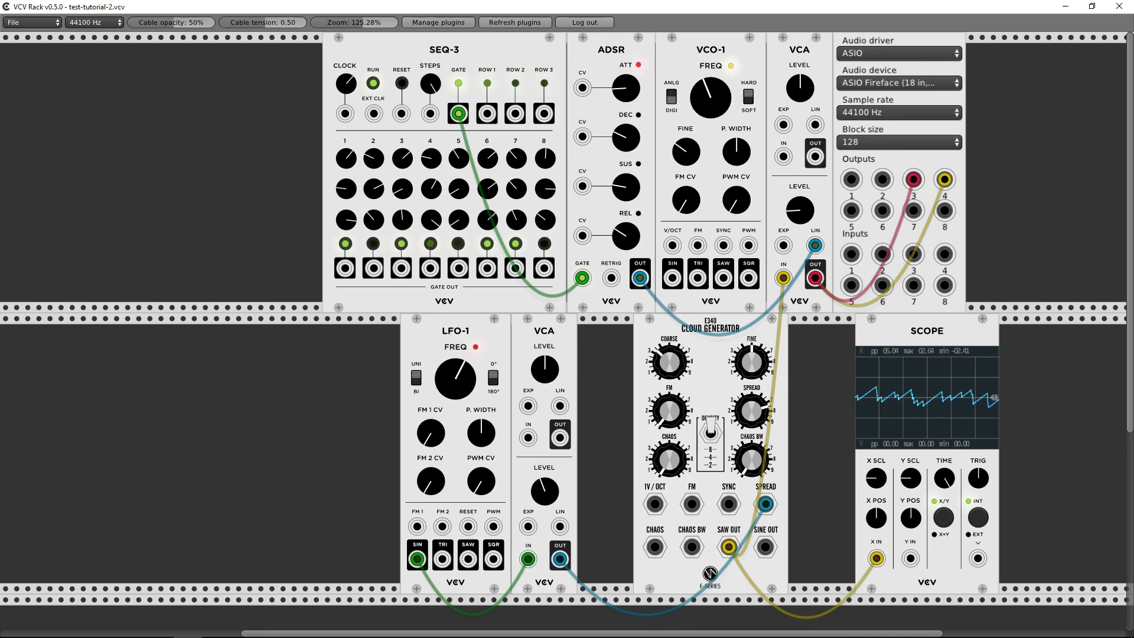
pyautogui.moveTo(765, 504); pyautogui.dragTo(766, 548)
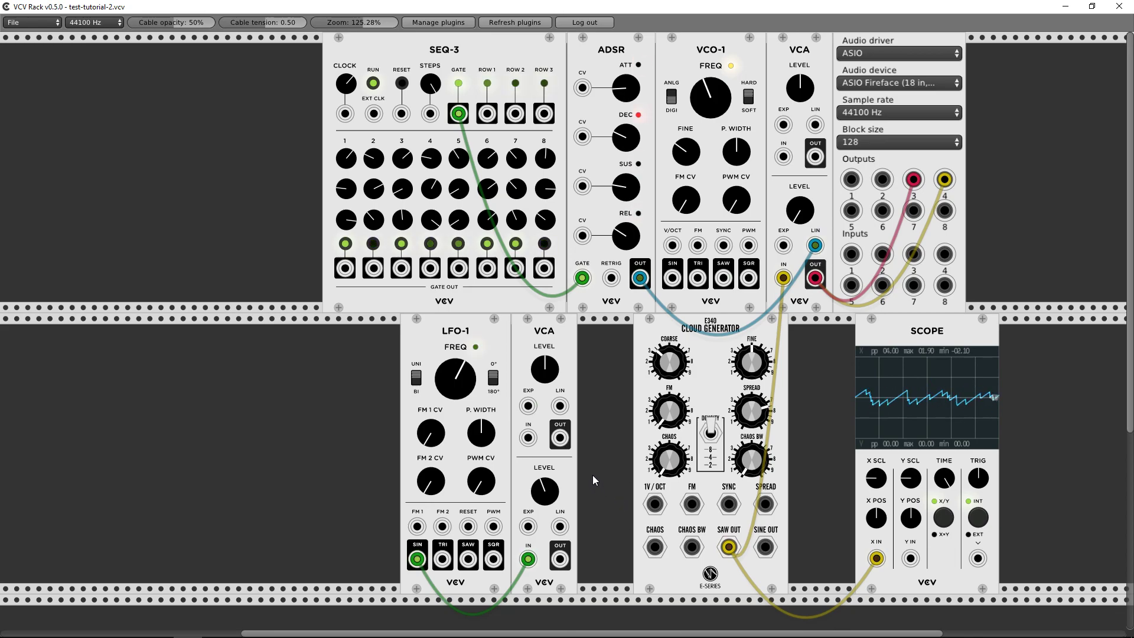
# Browse the Grayscale and E-Series module lists among the modules that can be added.
pyautogui.rightClick(246, 391)
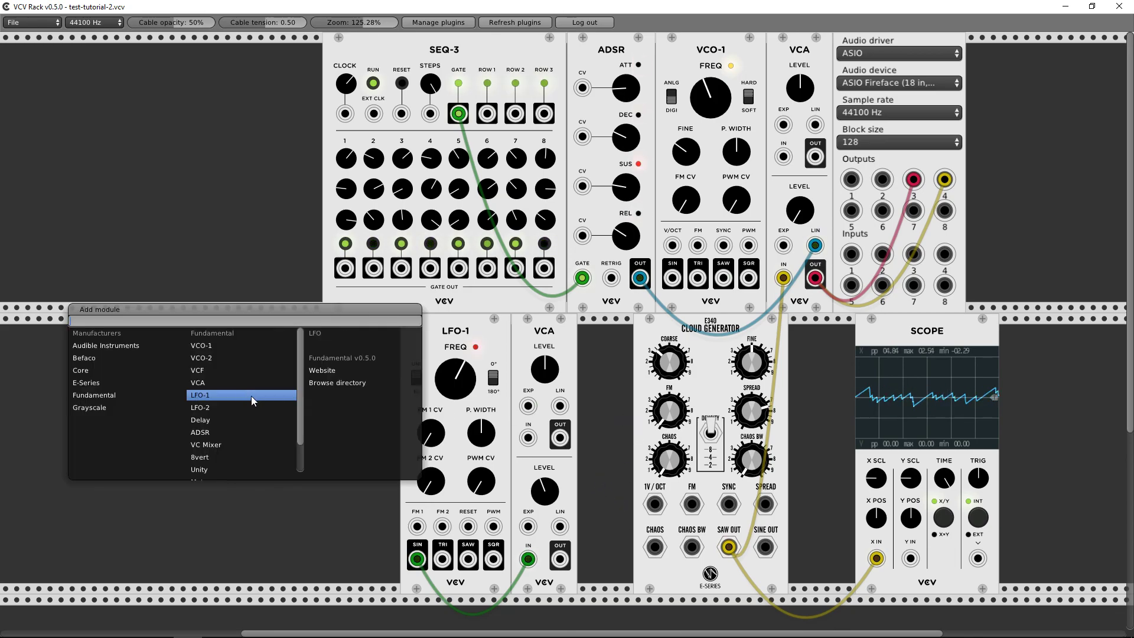
pyautogui.click(98, 410)
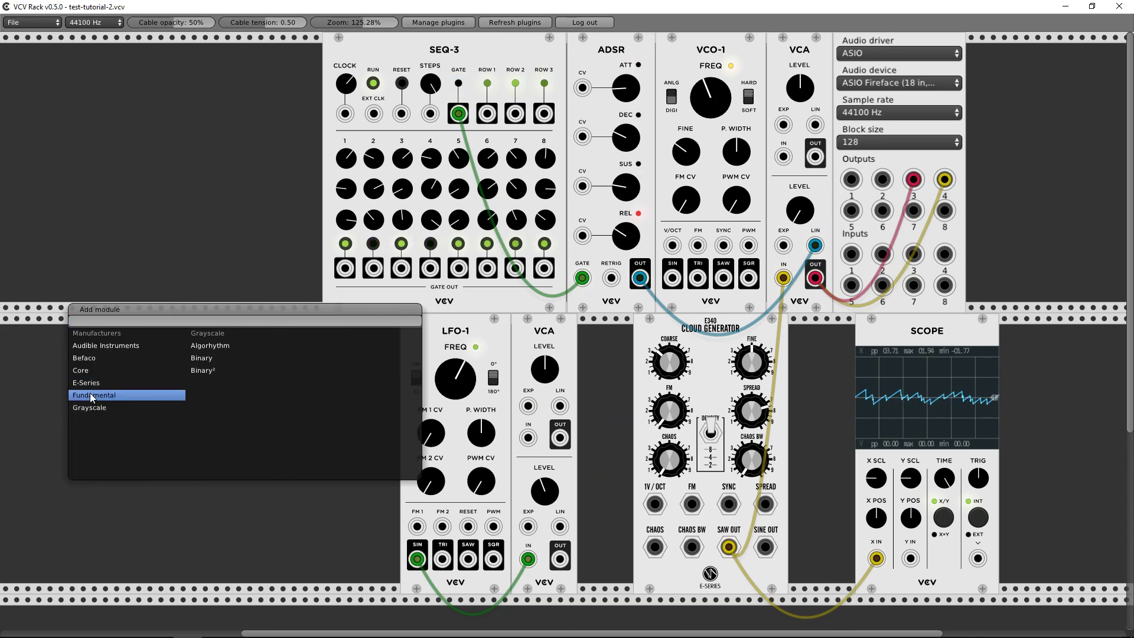
pyautogui.click(87, 385)
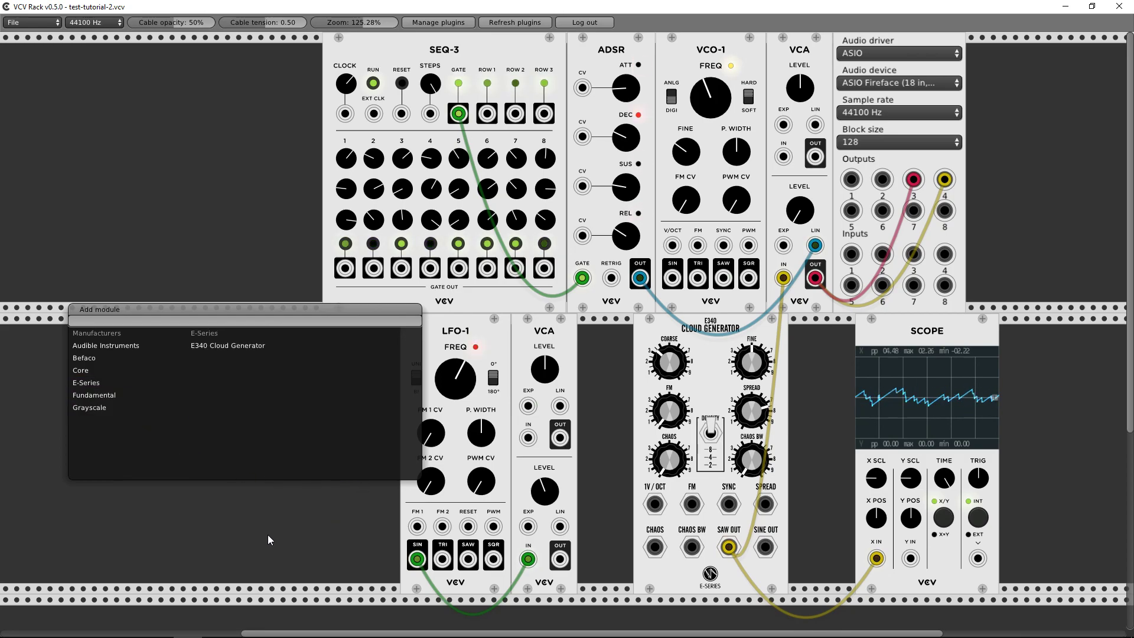